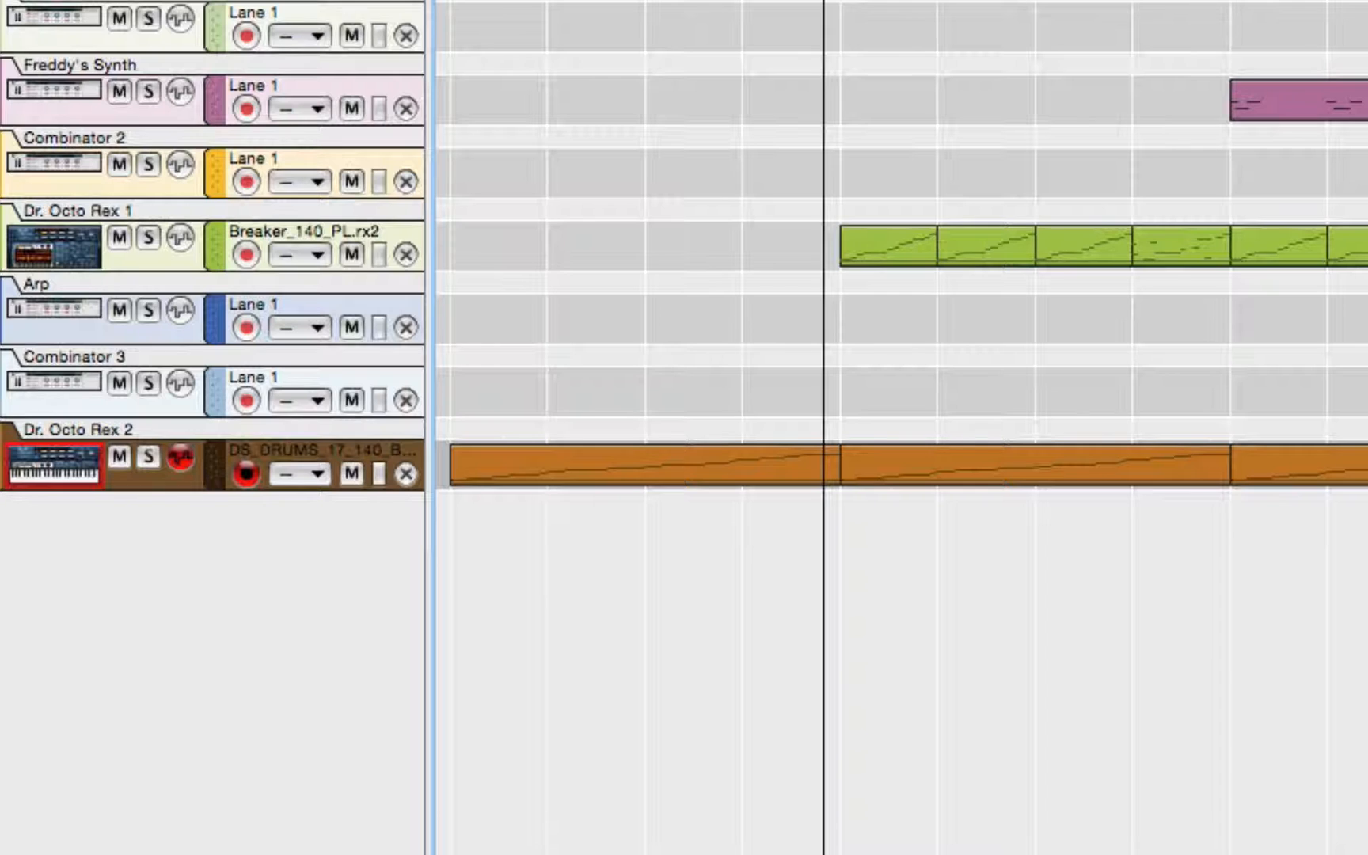
# Make room for the rack above the sequencer and play the arrangement from bar 3
pyautogui.moveTo(1083, 2); pyautogui.dragTo(1127, 501)
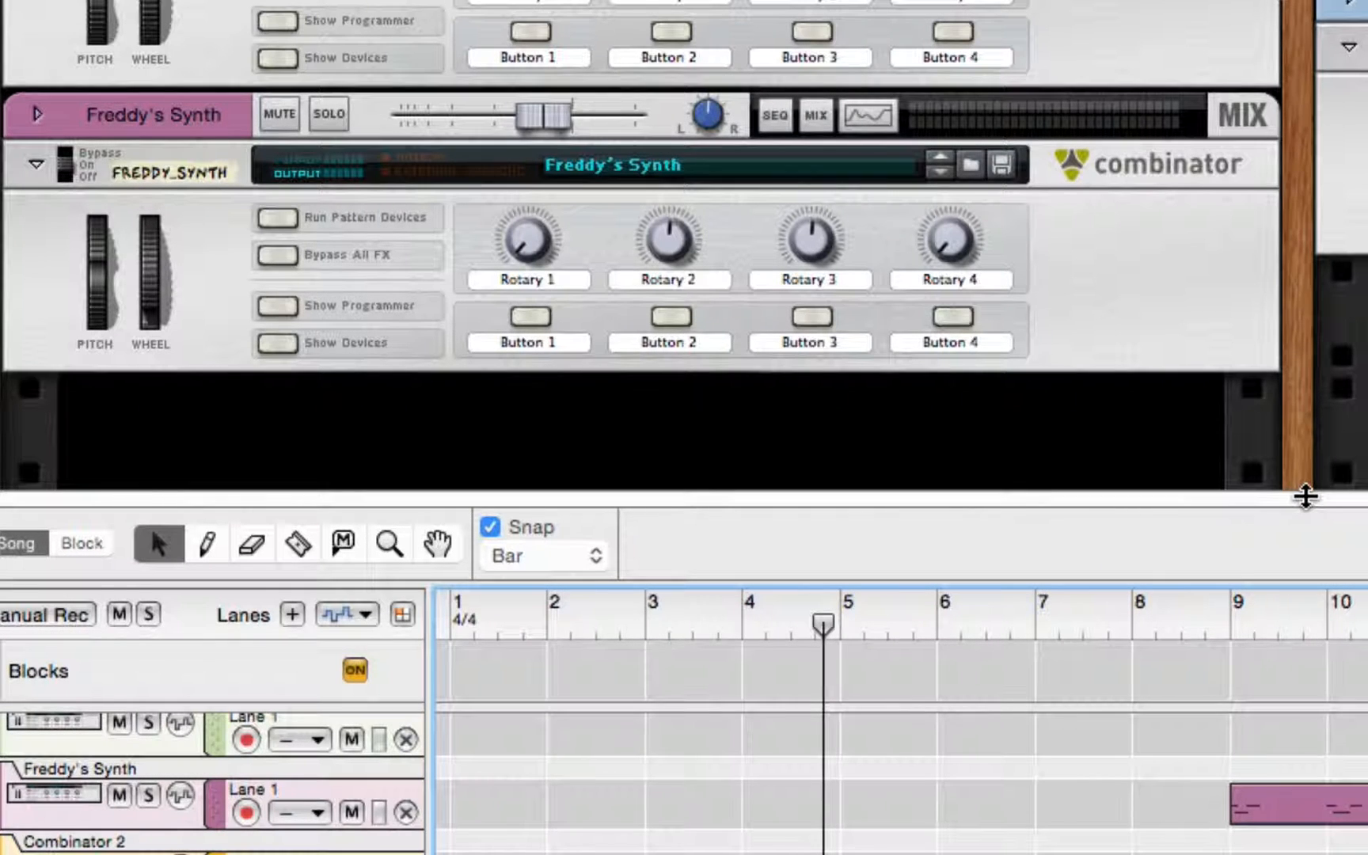
pyautogui.click(273, 60)
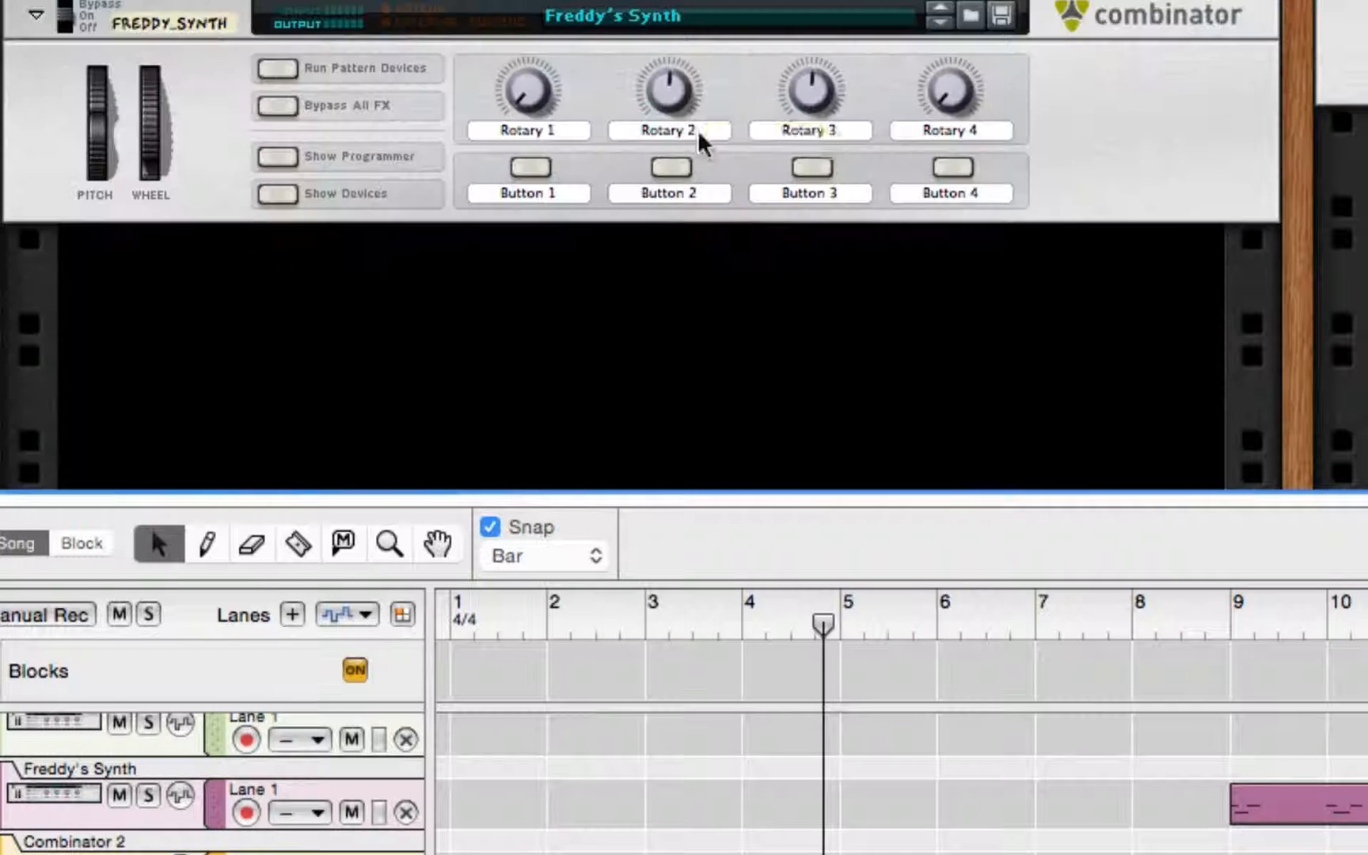
pyautogui.moveTo(716, 631); pyautogui.dragTo(681, 642)
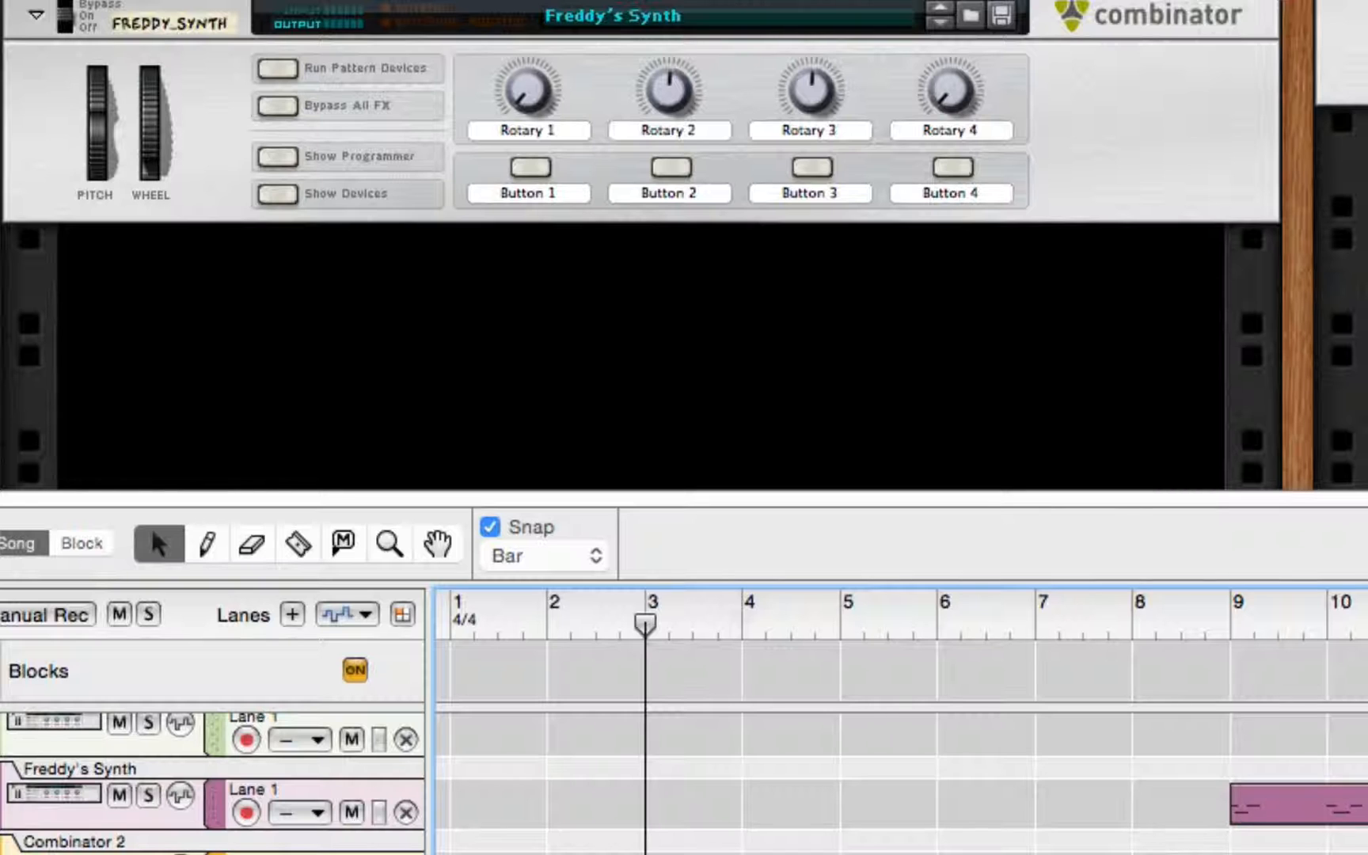
pyautogui.press('space')
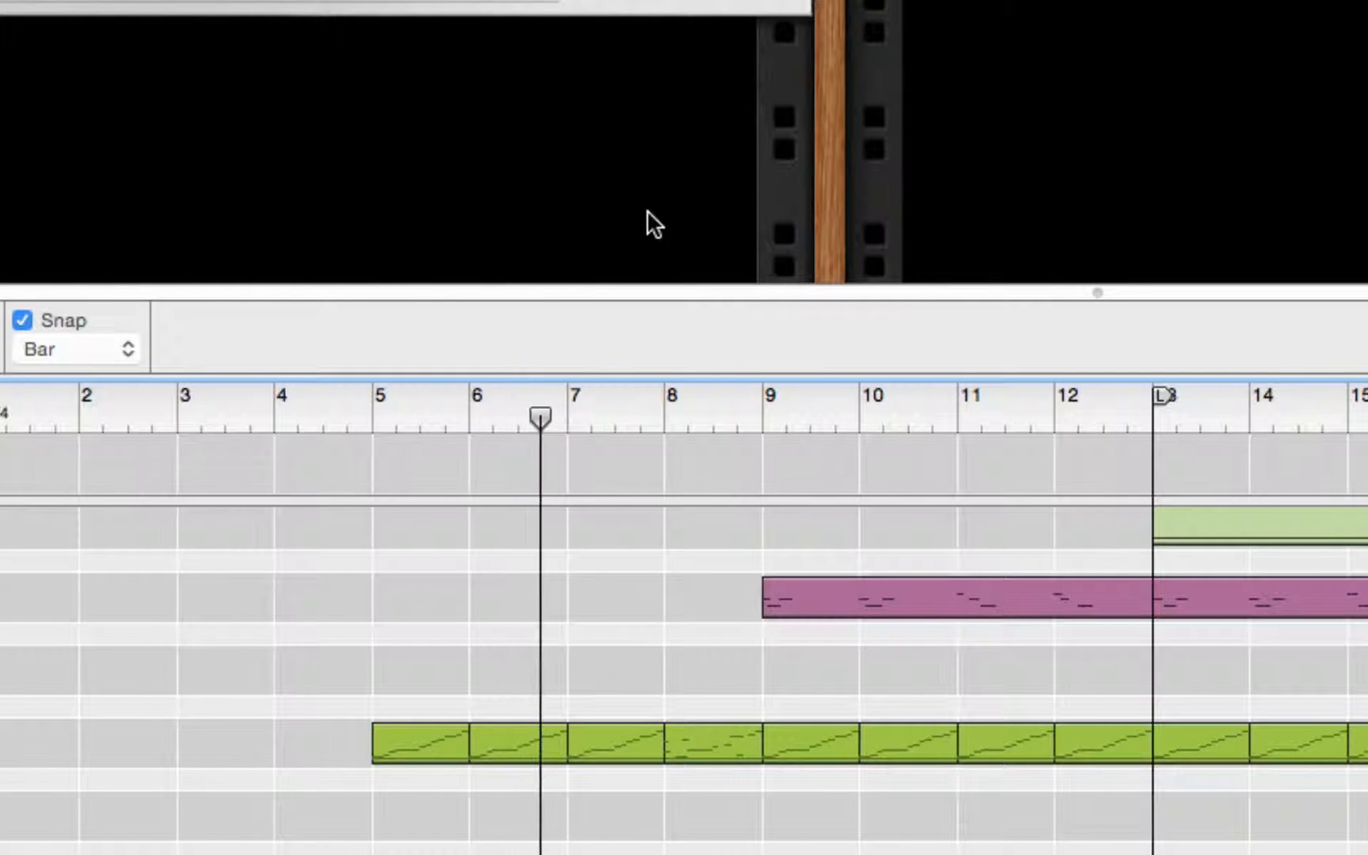
# Expand the rack, unfold the programmer of the Thor inside Freddy's Synth and examine its oscillators, envelopes, effects and modulation matrix
pyautogui.moveTo(578, 292); pyautogui.dragTo(594, 853)
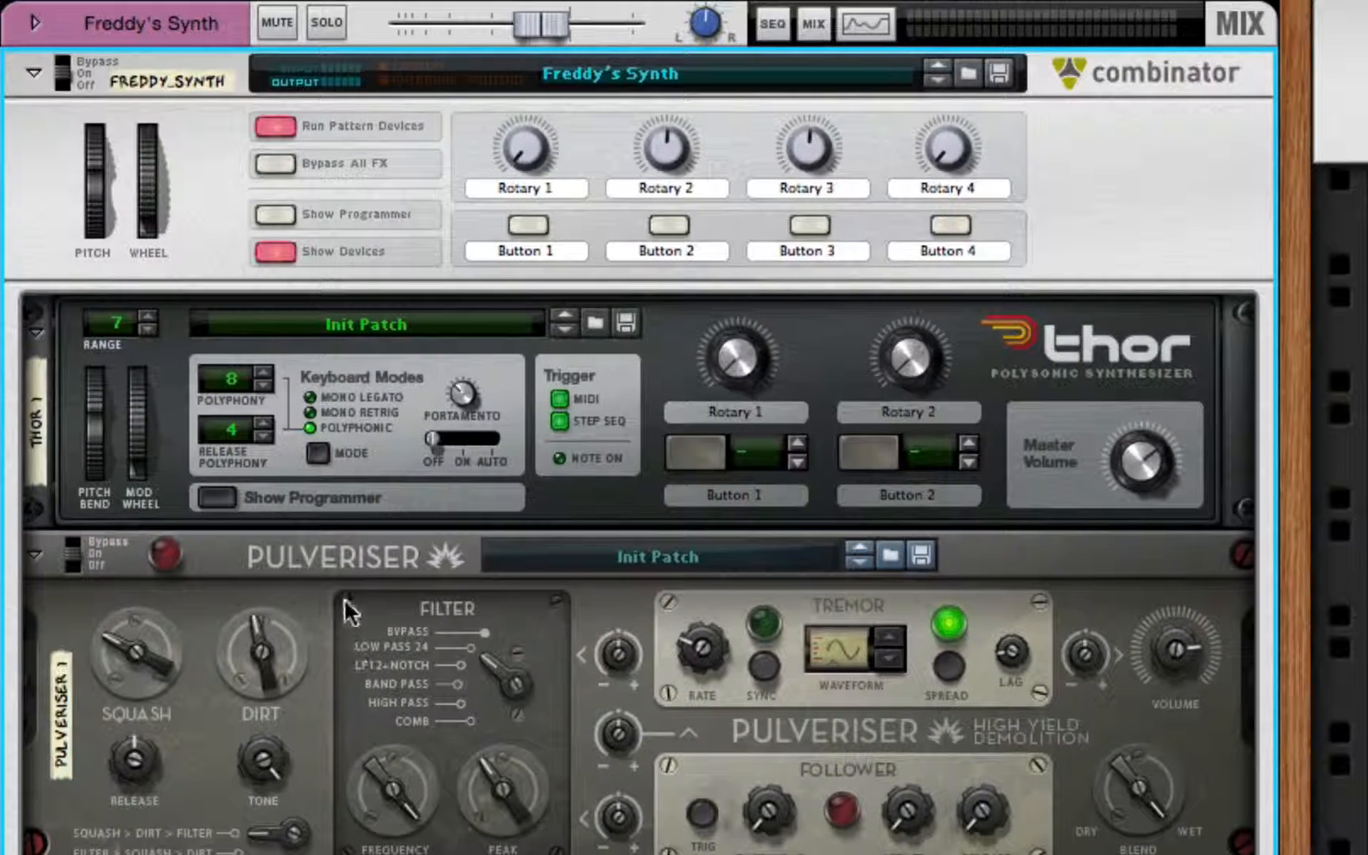
pyautogui.click(219, 494)
pyautogui.scroll(-3, 787, 439)
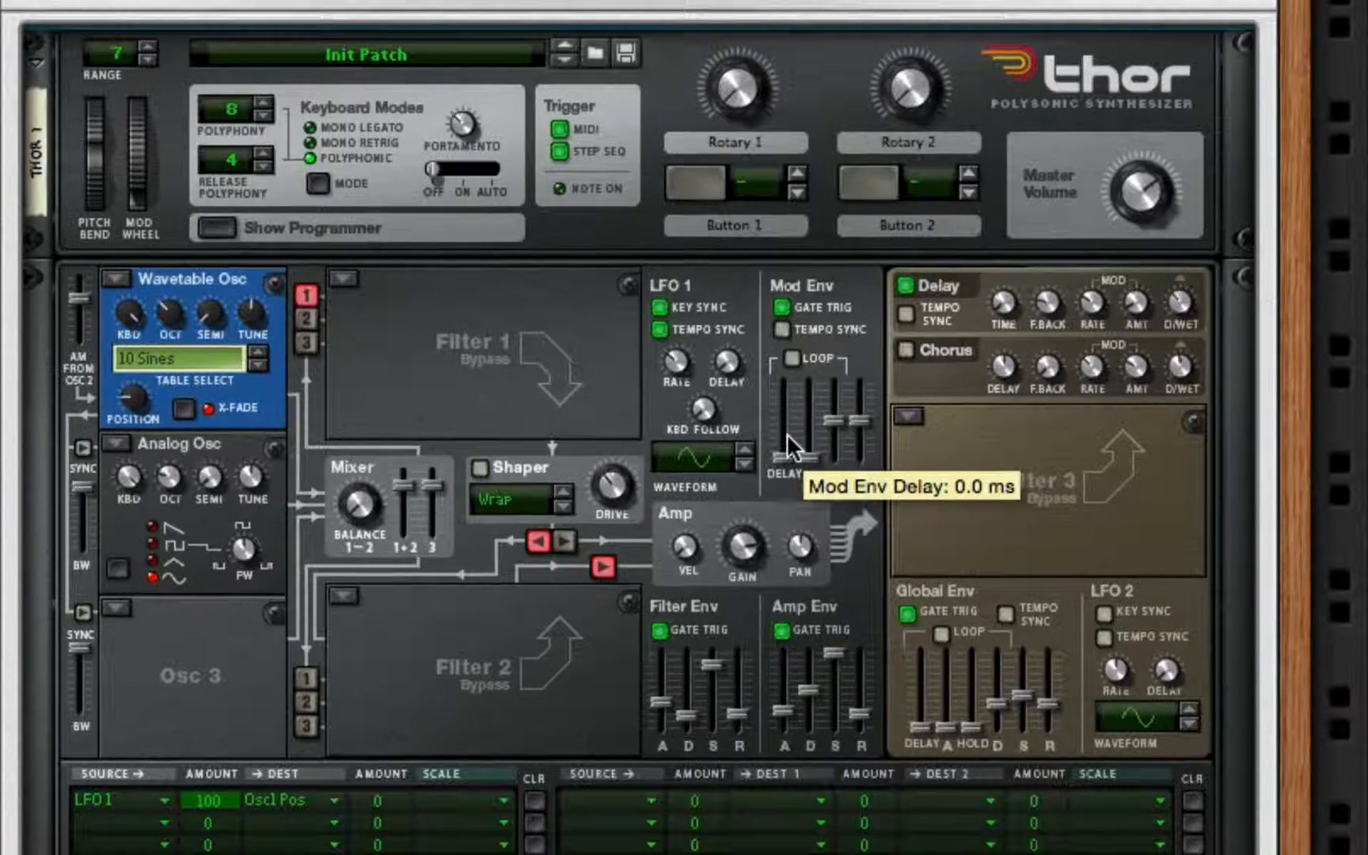
pyautogui.scroll(-2, 787, 433)
pyautogui.scroll(-1, 786, 433)
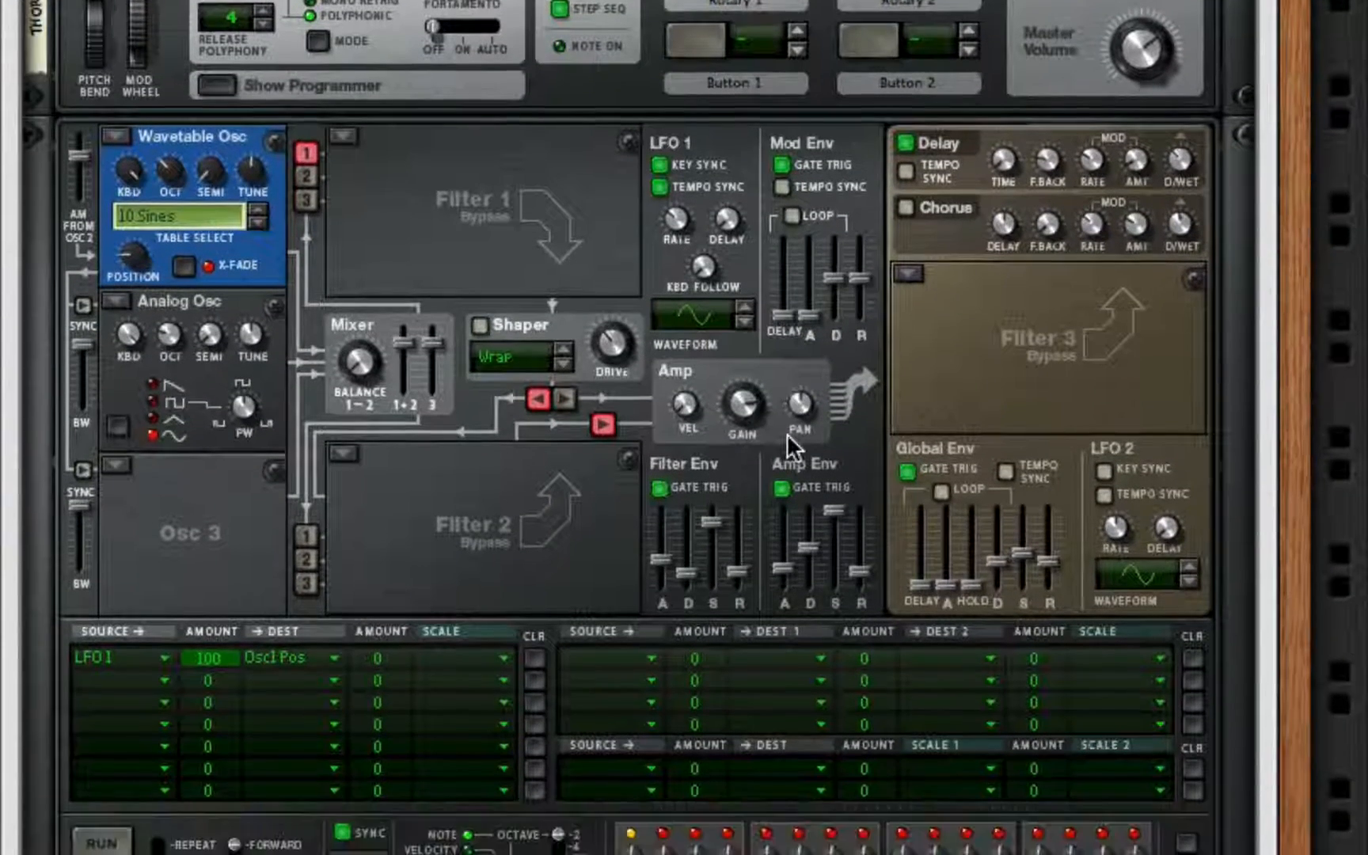
pyautogui.scroll(-3, 787, 433)
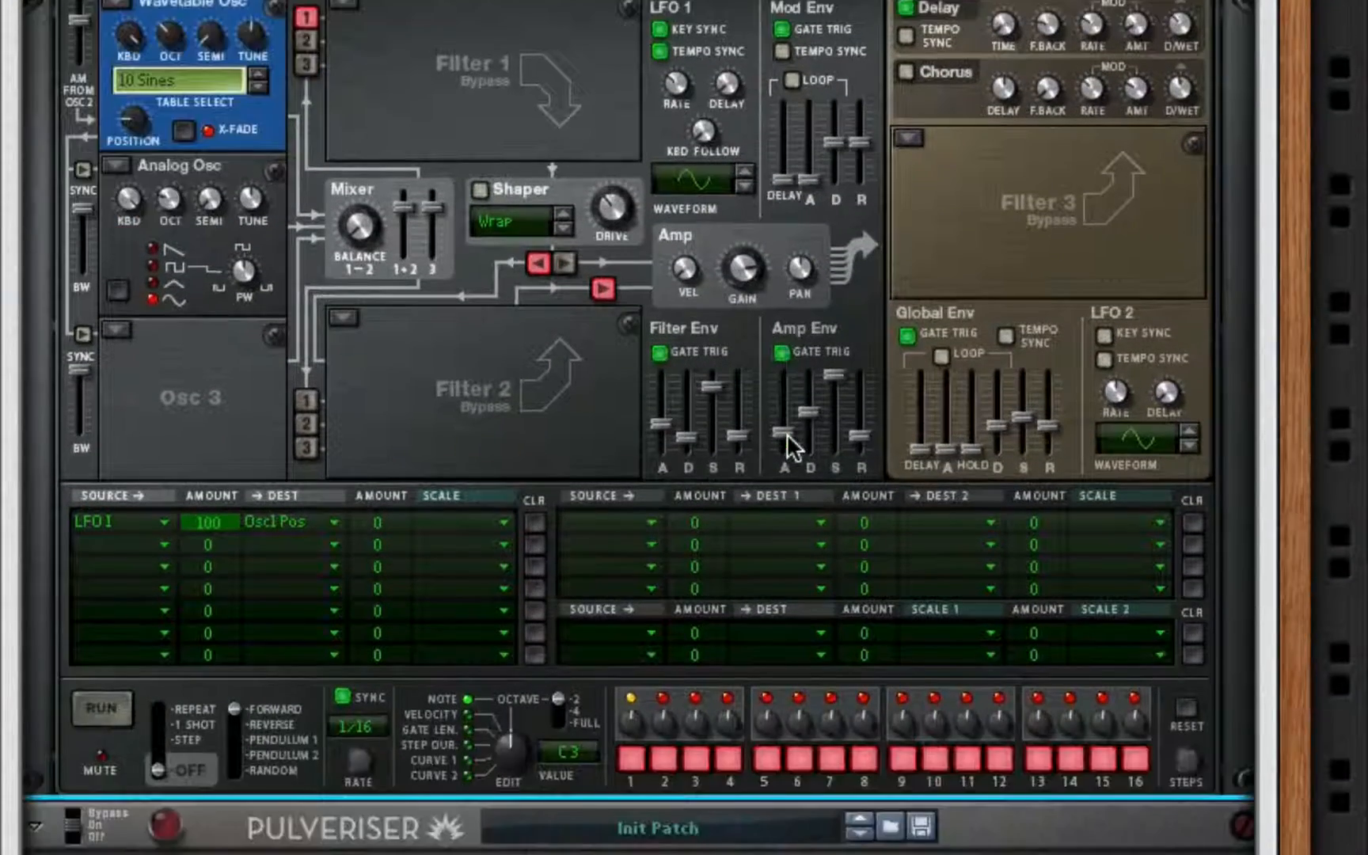
pyautogui.scroll(-1, 786, 434)
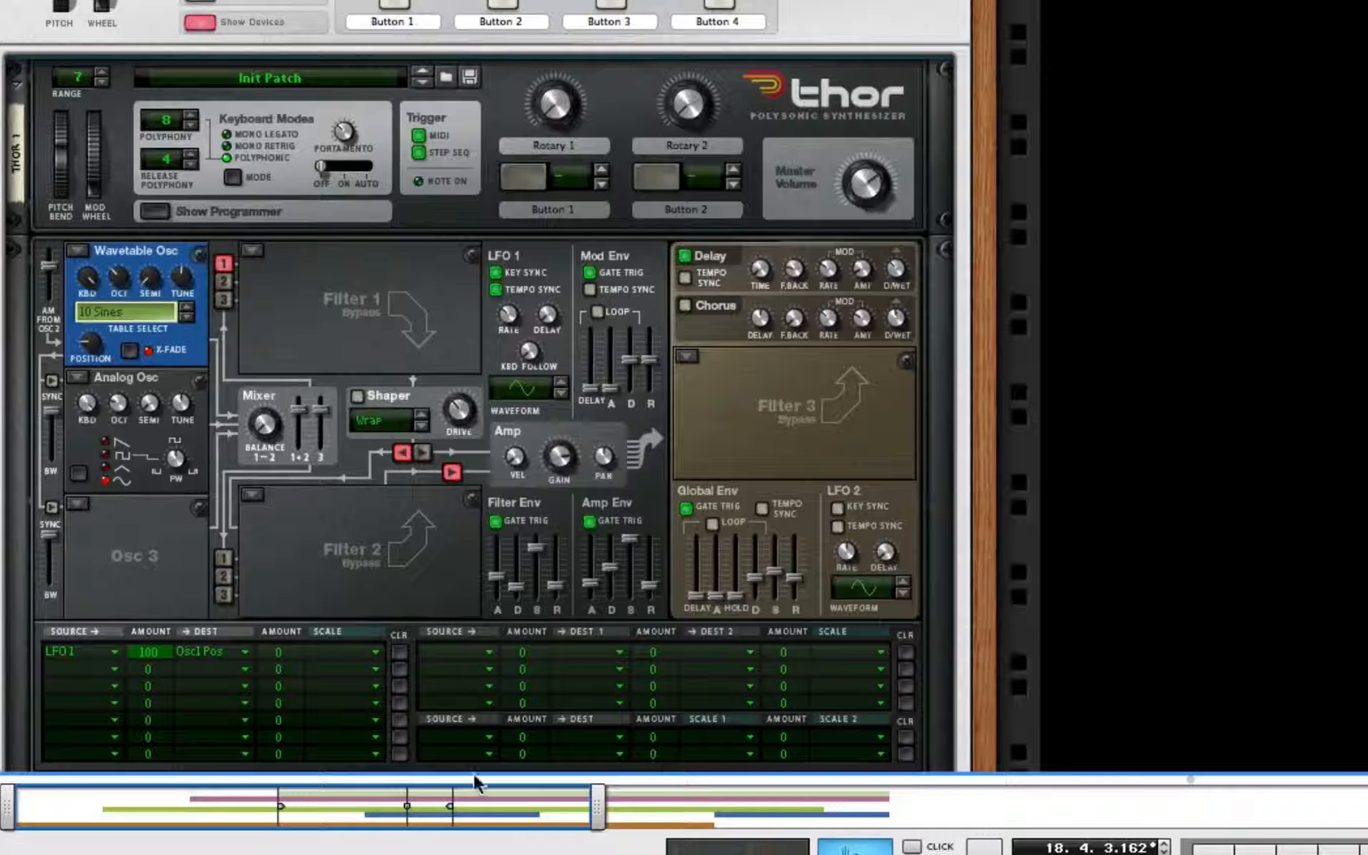
# Select the Freddy's Synth sequencer track for keyboard input and expand the rack view again
pyautogui.moveTo(519, 774); pyautogui.dragTo(559, 190)
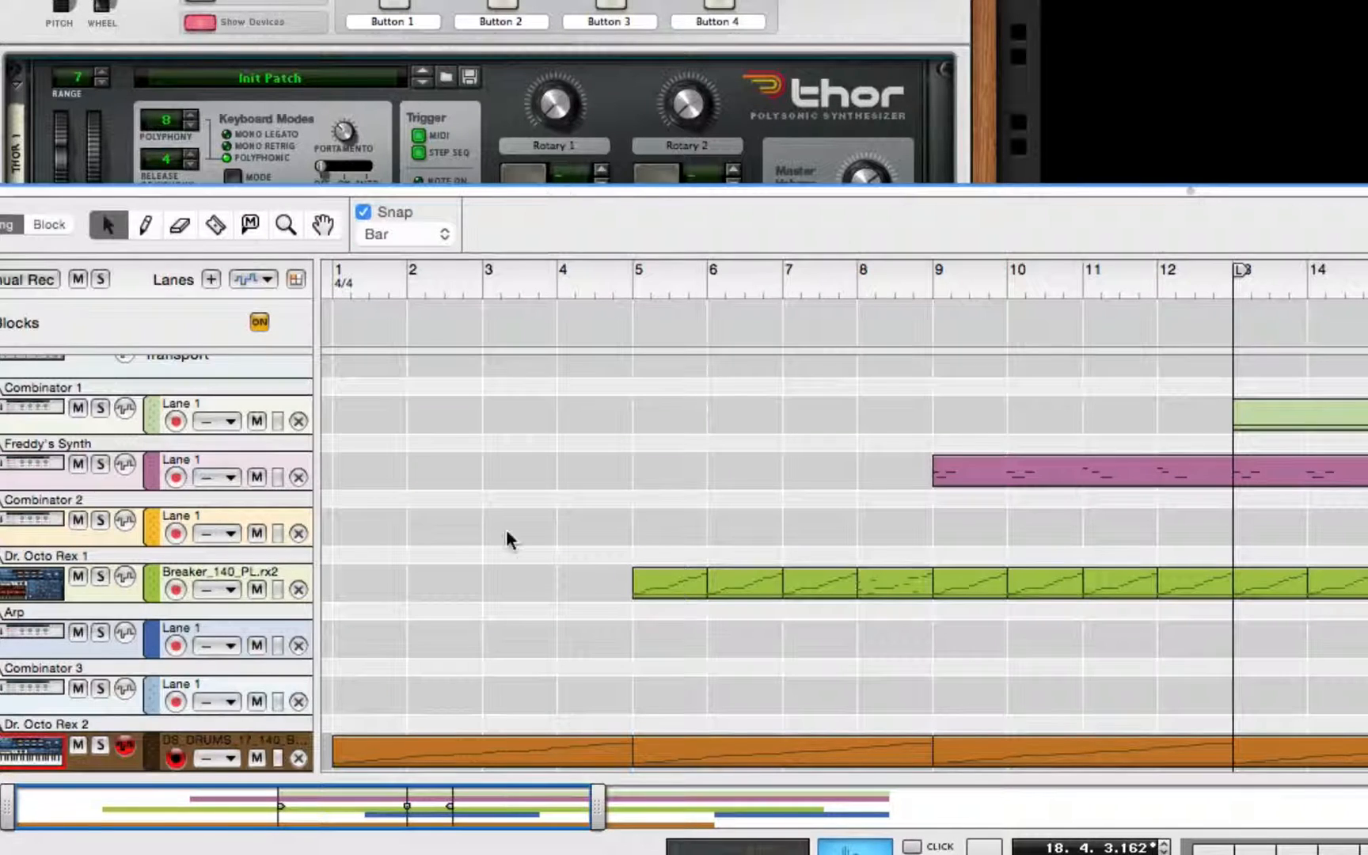
pyautogui.click(182, 473)
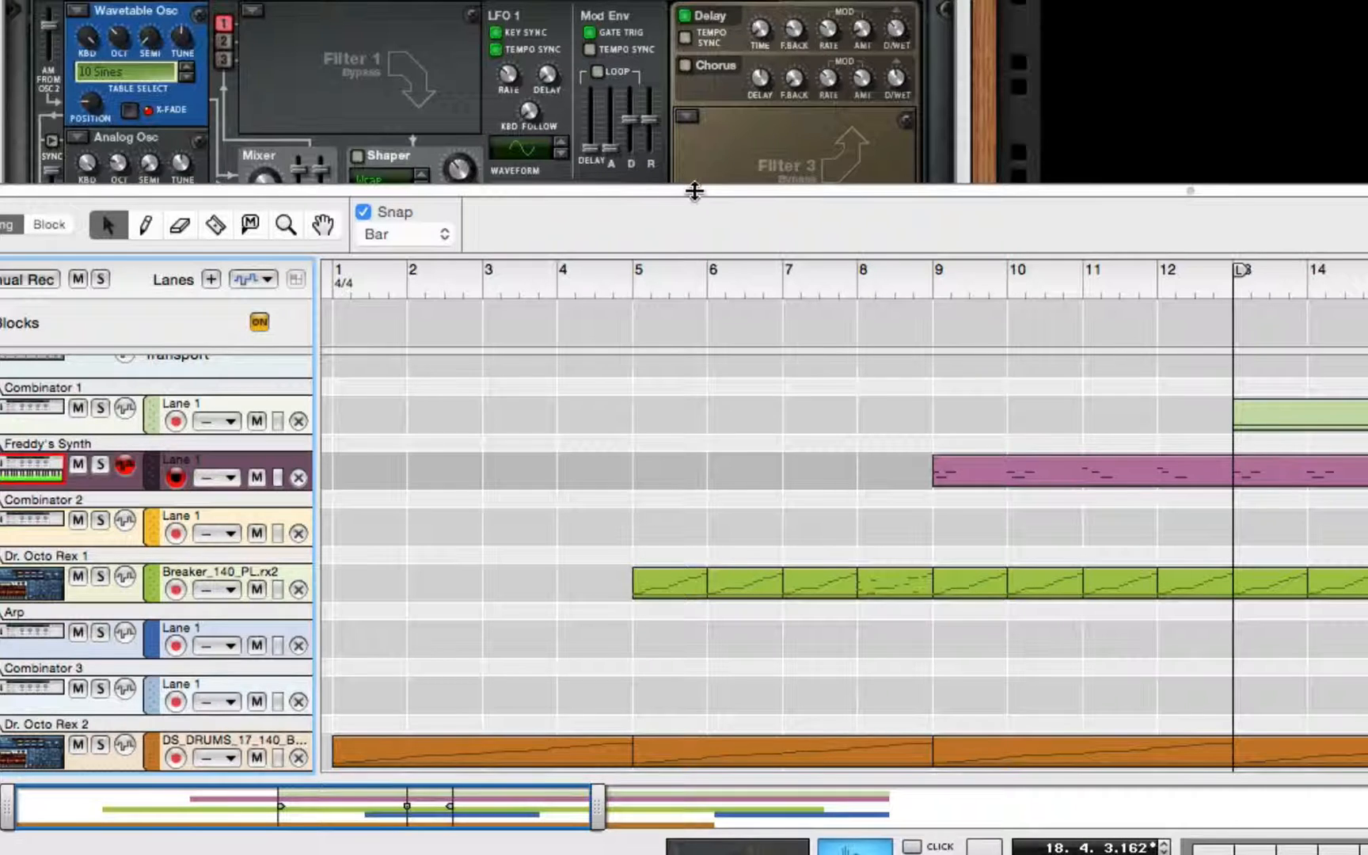
pyautogui.moveTo(694, 190); pyautogui.dragTo(695, 773)
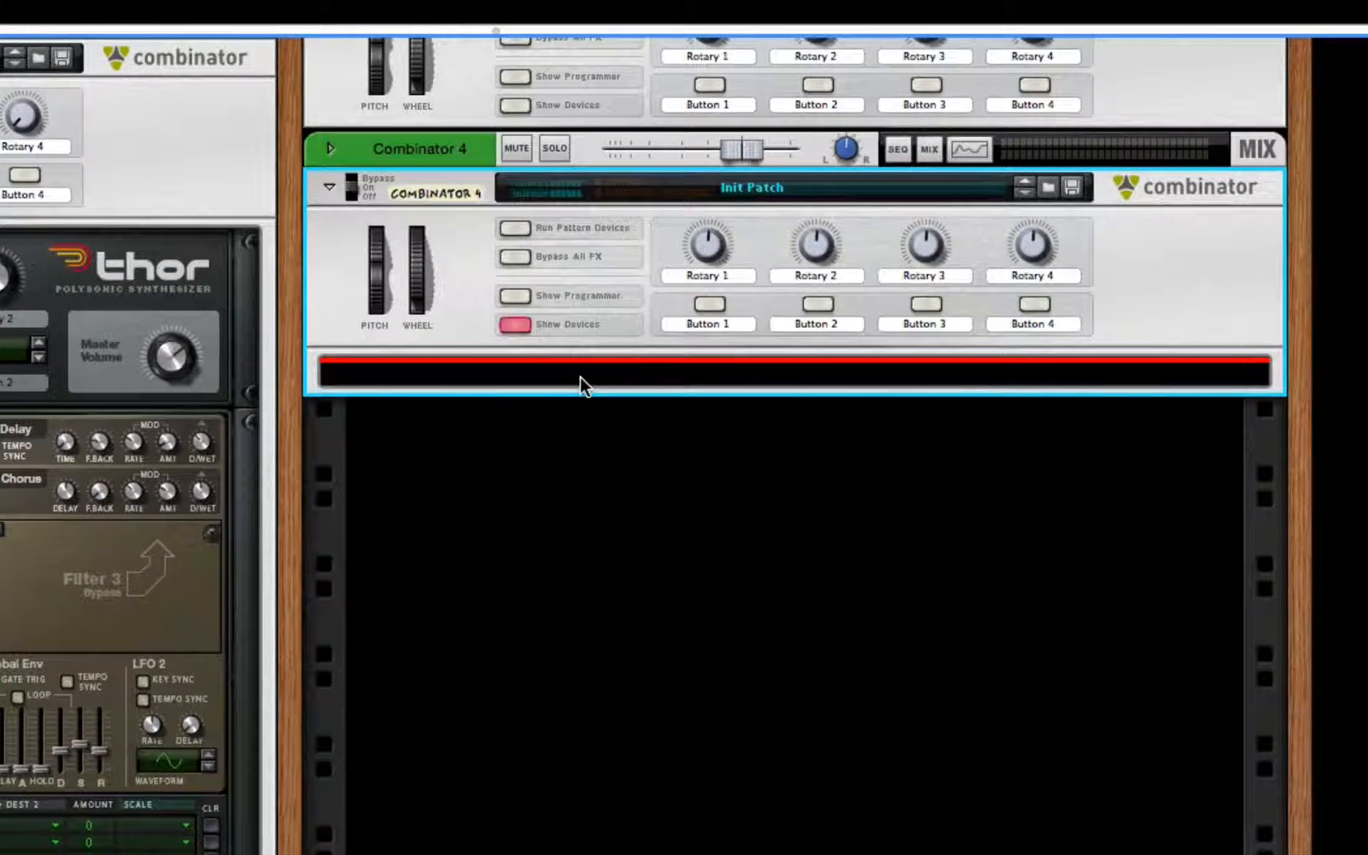
# Create a Thor Polysonic Synthesizer inside the empty Combinator 4 and unfold its programmer
pyautogui.rightClick(581, 380)
pyautogui.moveTo(666, 622)
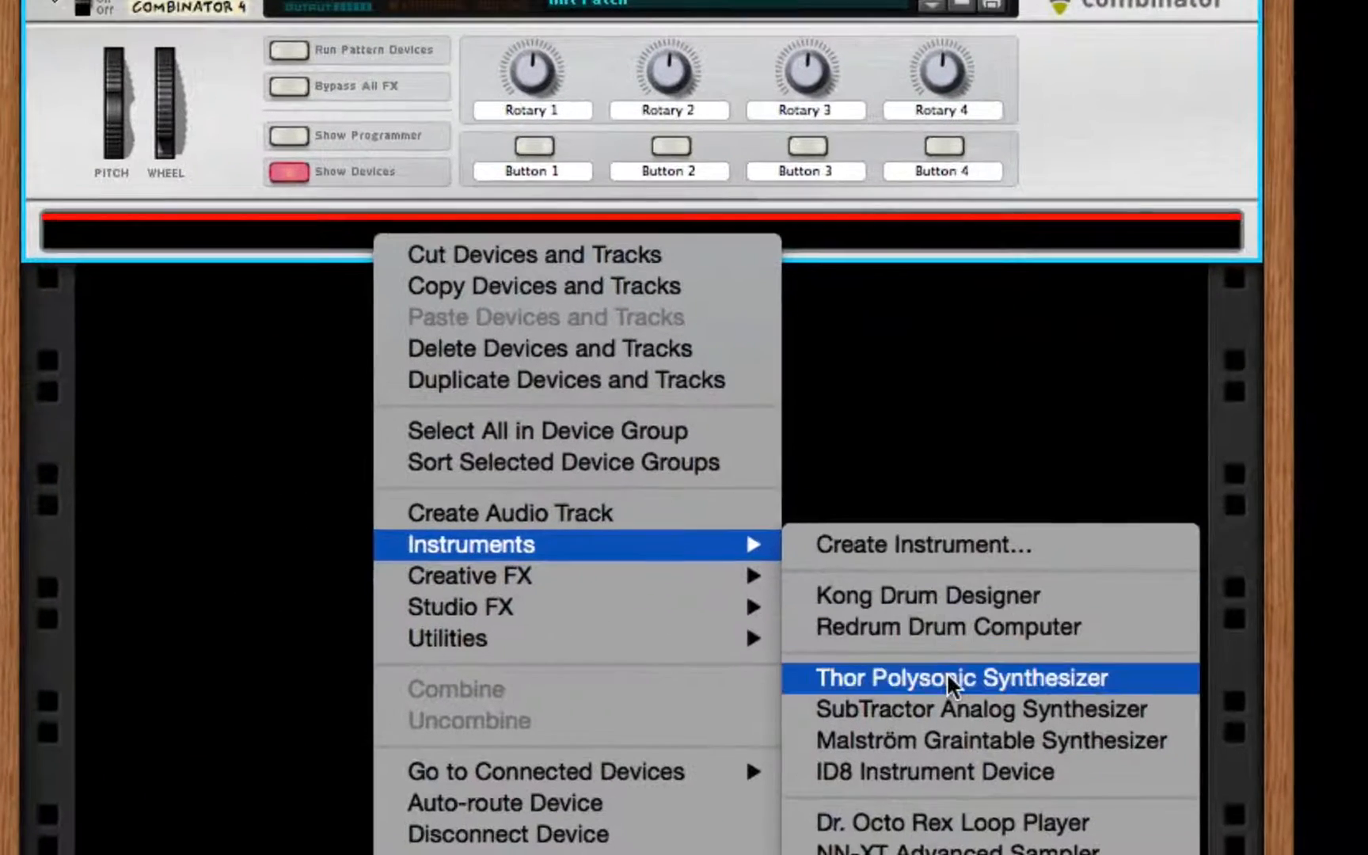
pyautogui.click(990, 698)
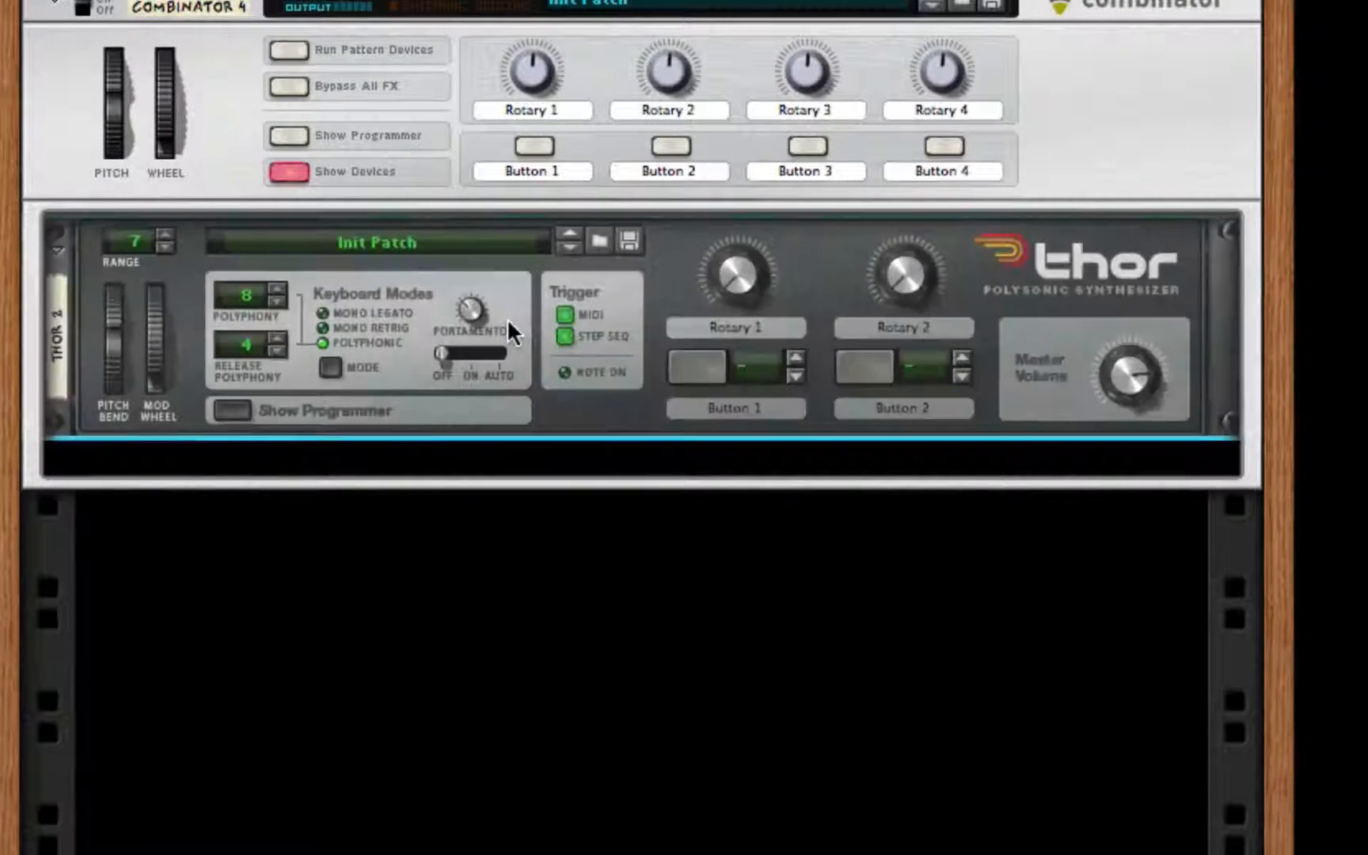
pyautogui.click(231, 409)
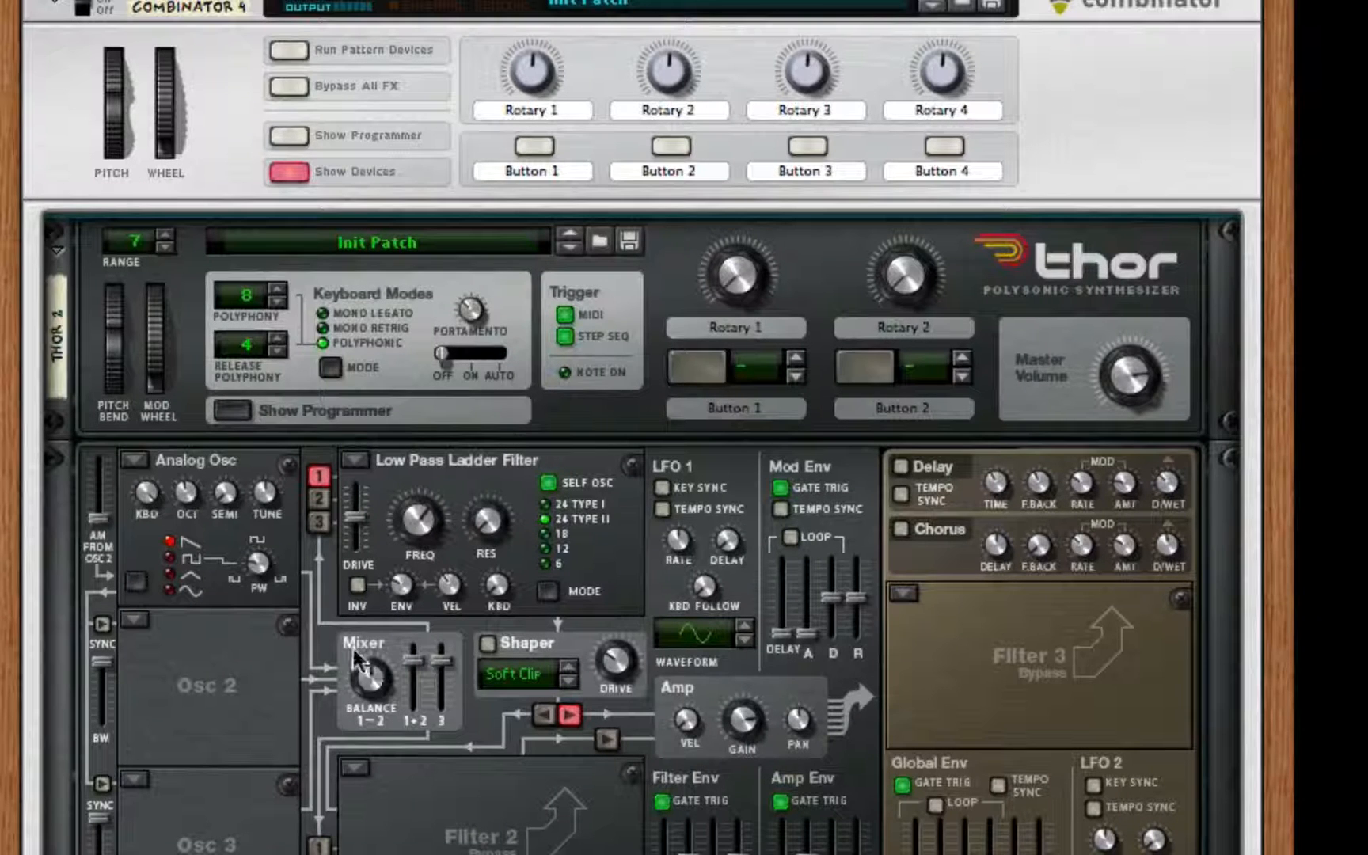
# Change Thor's oscillator 1 to Wavetable with the 10 Sines table and lower its octave
pyautogui.click(136, 458)
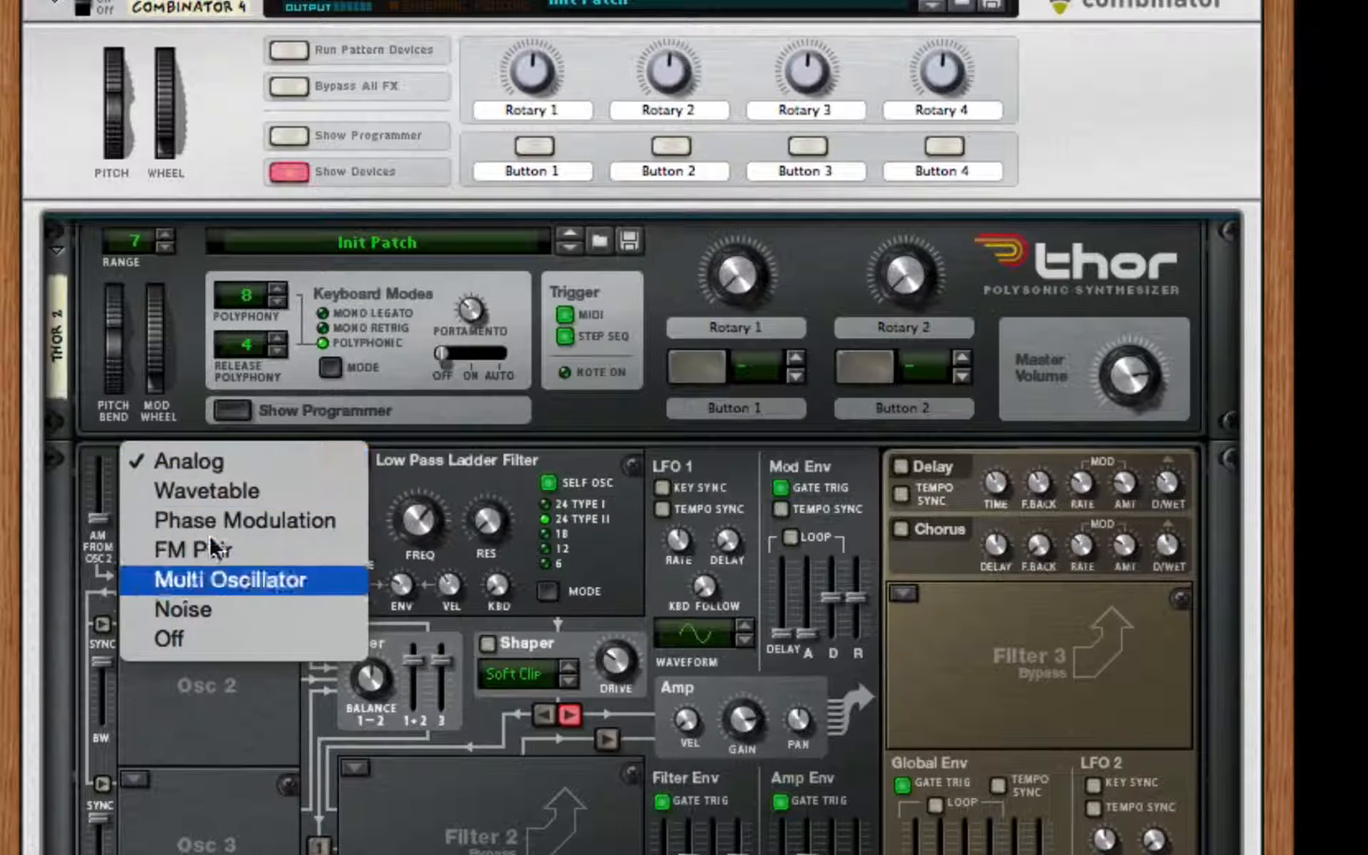
pyautogui.click(223, 491)
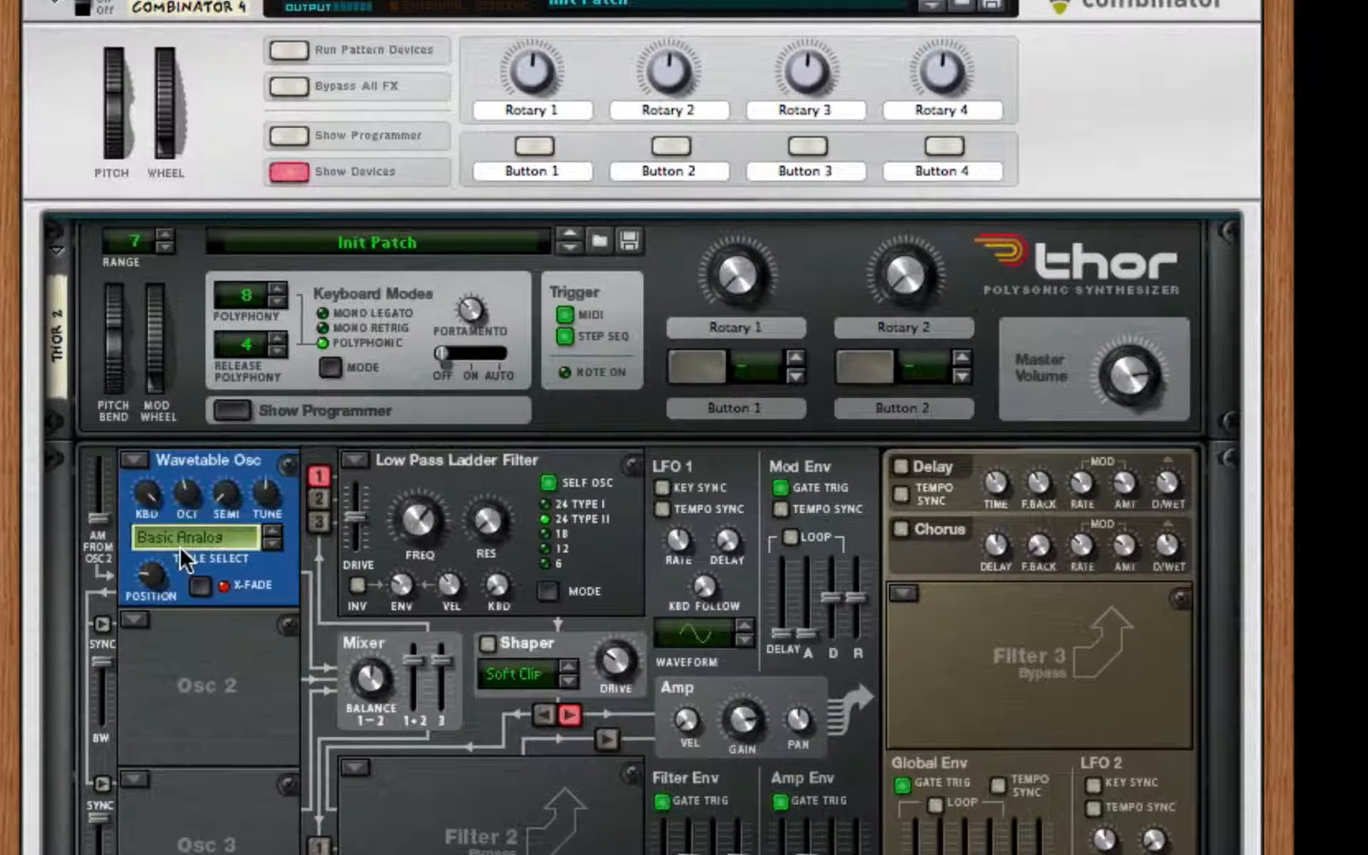
pyautogui.click(202, 534)
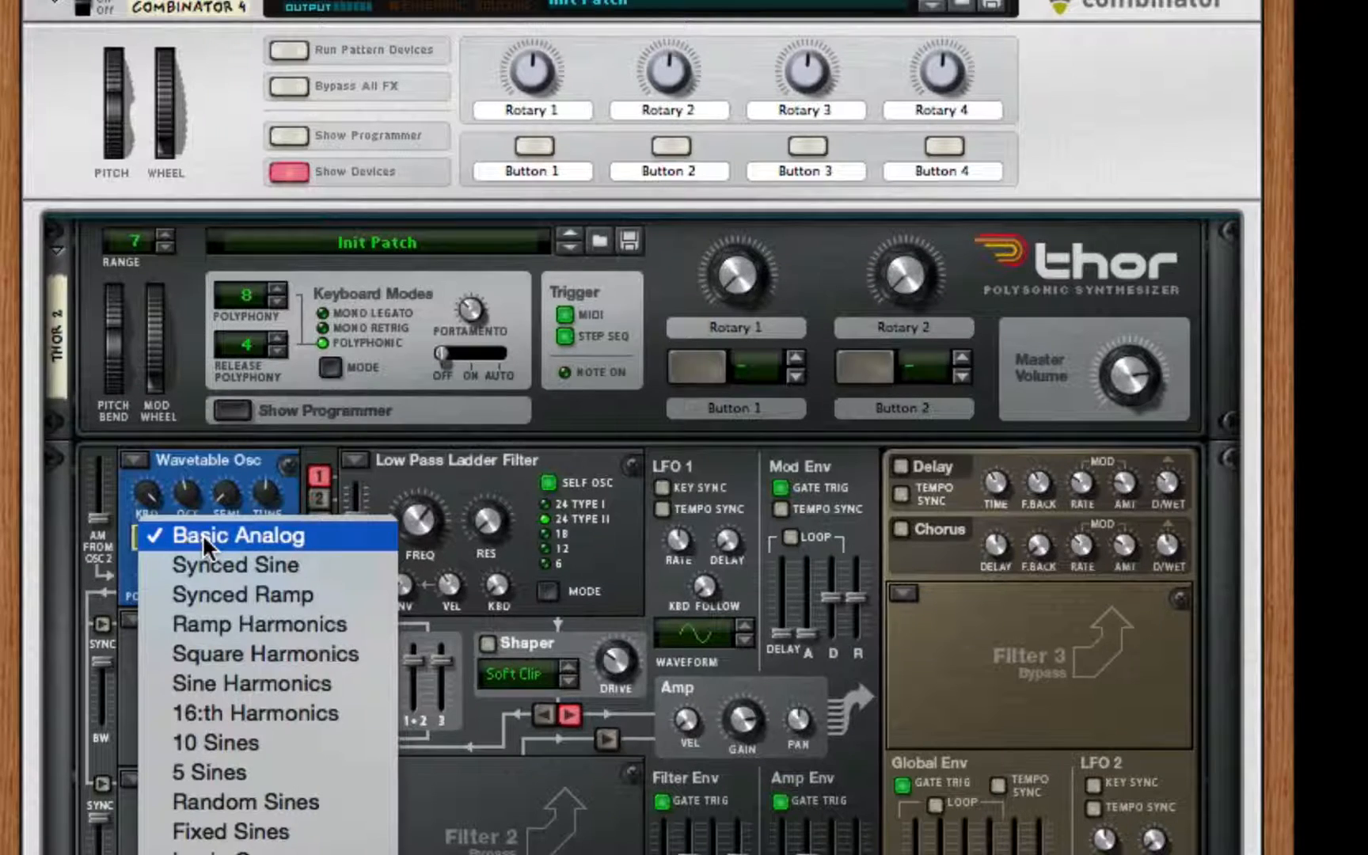
pyautogui.click(239, 745)
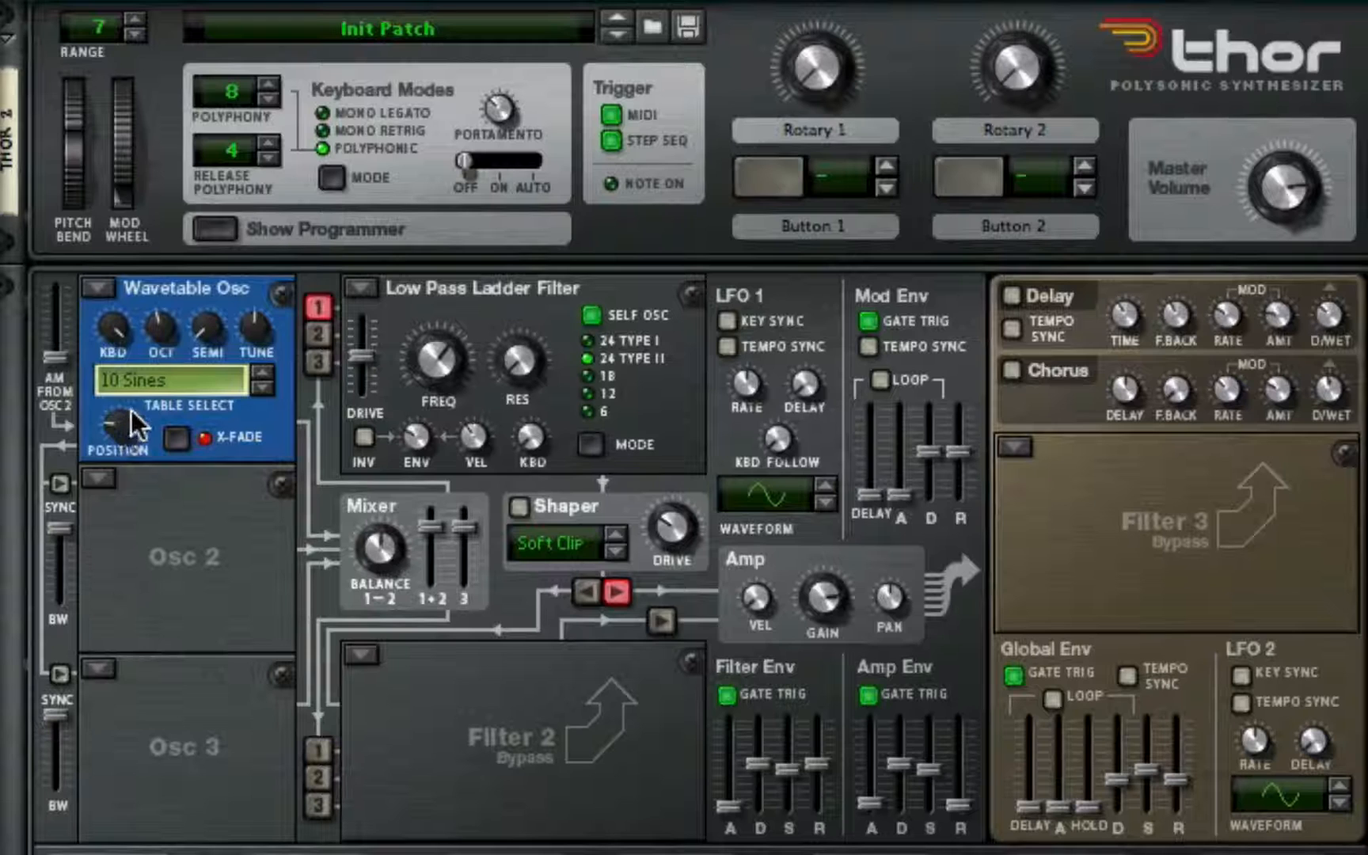
pyautogui.moveTo(163, 338); pyautogui.dragTo(163, 381)
# Set Filter 1 to Bypass and load an Analog oscillator with a sine wave and lowered octave as oscillator 2
pyautogui.click(367, 290)
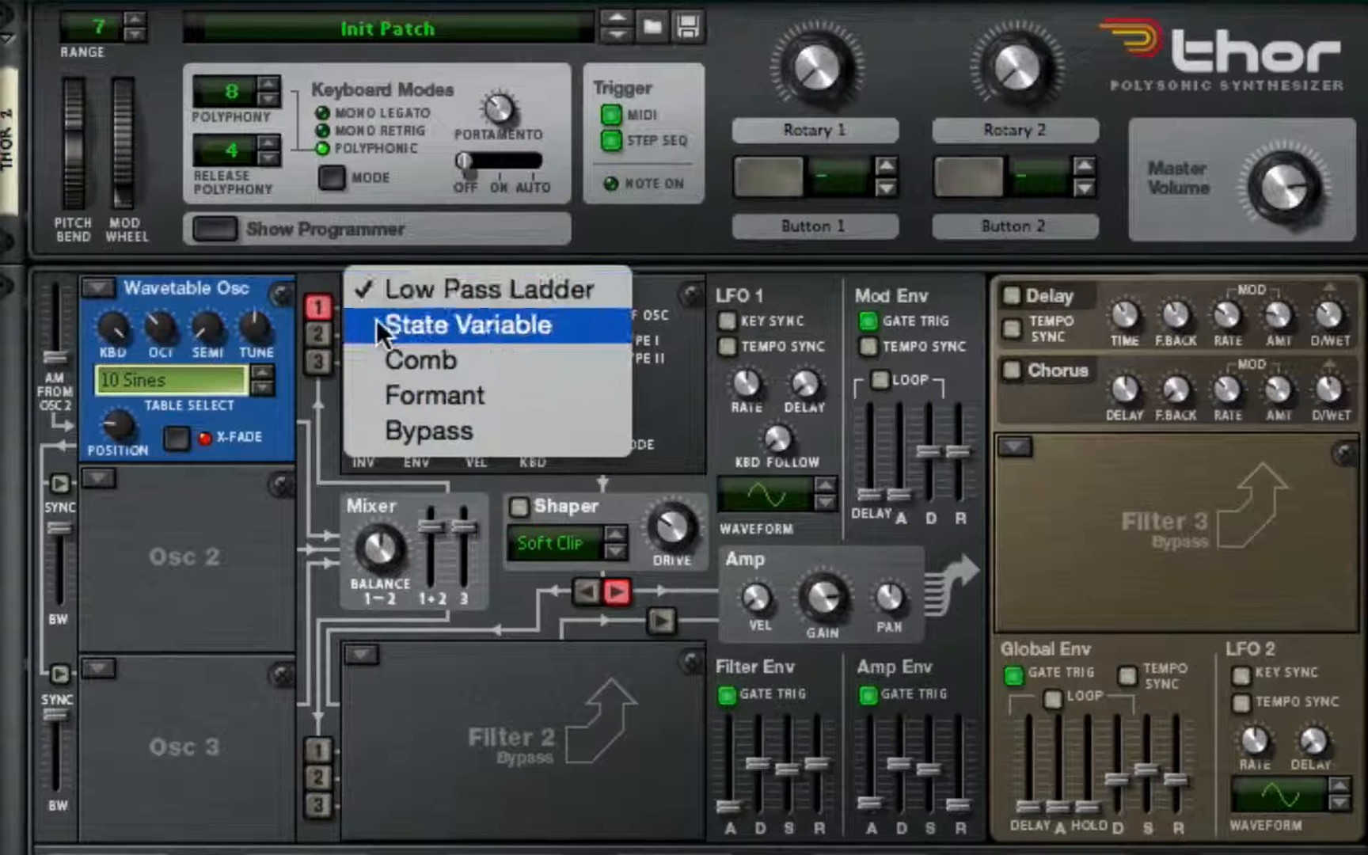
pyautogui.click(458, 420)
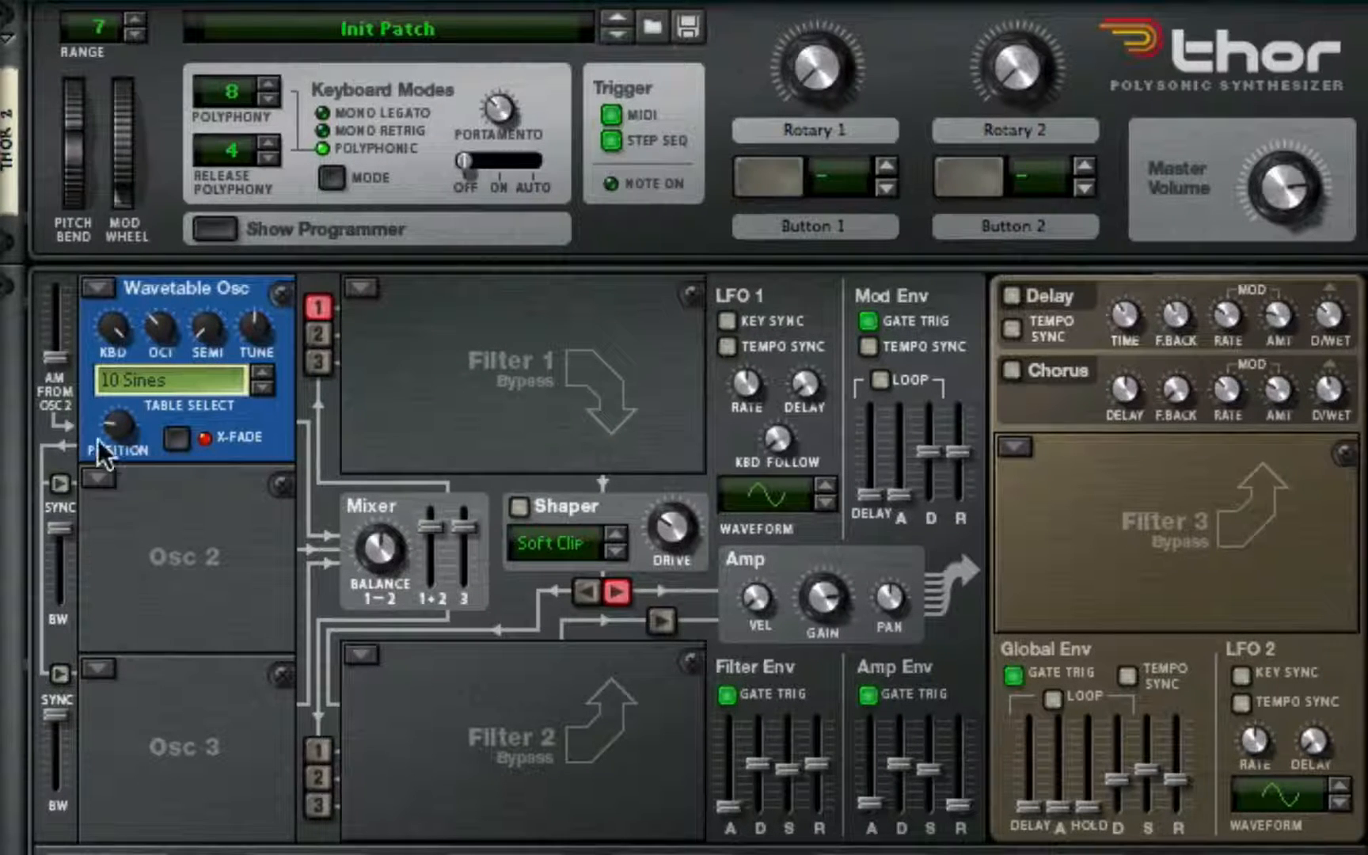
pyautogui.click(97, 477)
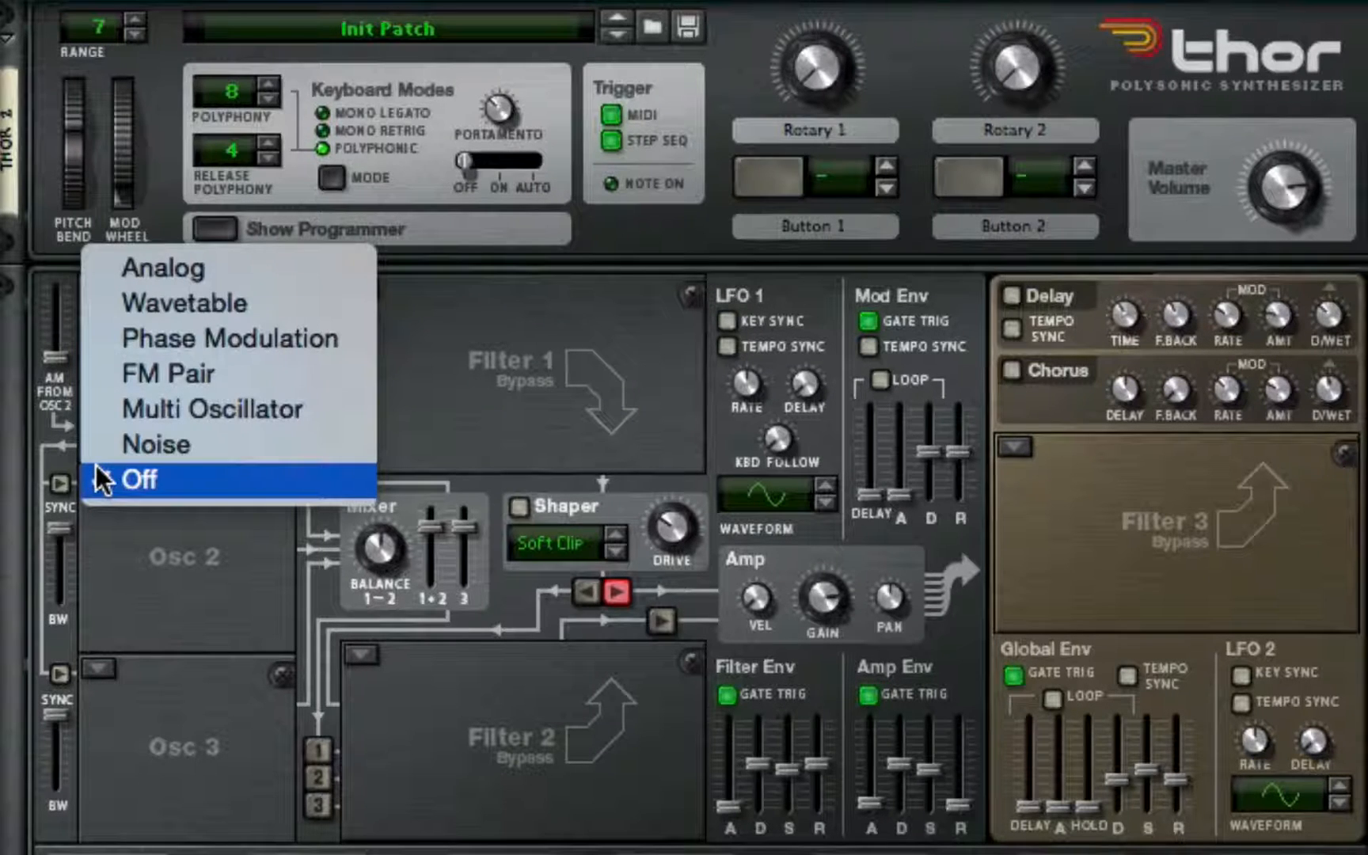
pyautogui.click(179, 266)
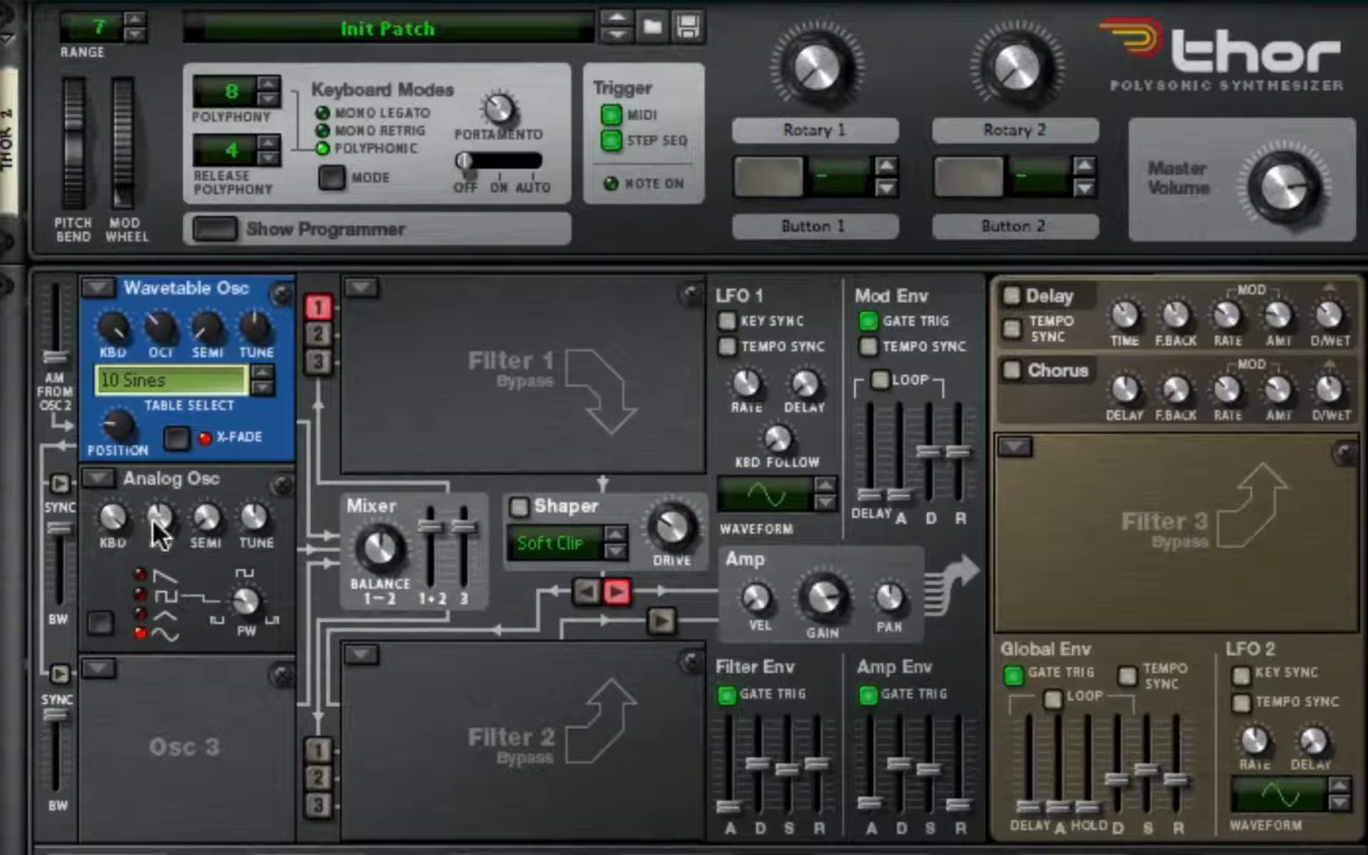
pyautogui.moveTo(153, 520); pyautogui.dragTo(157, 587)
pyautogui.moveTo(195, 519)
# Enable key sync and tempo sync on LFO 1 with a reduced rate, and turn on Thor's Delay effect, adjusting its time
pyautogui.click(726, 321)
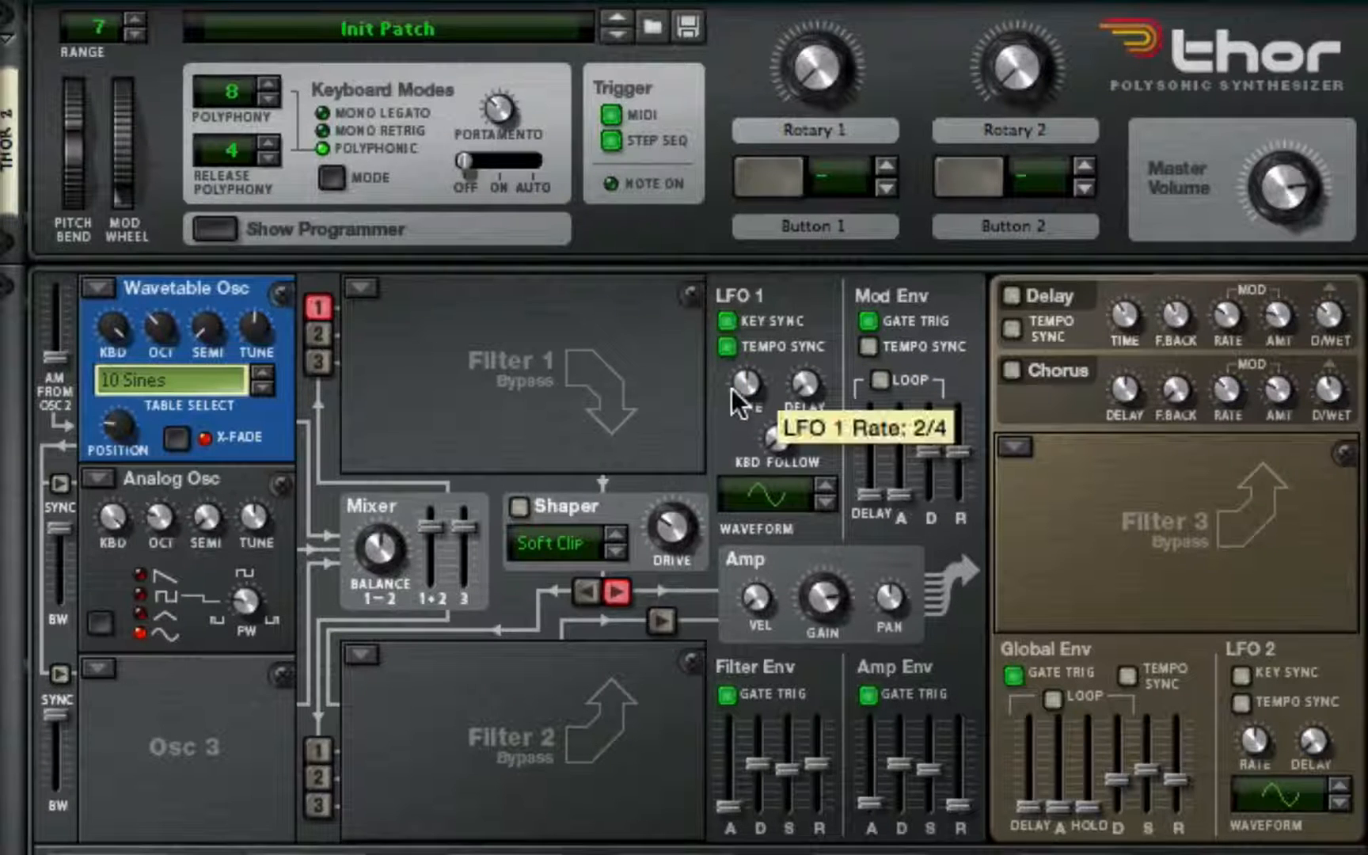
pyautogui.moveTo(731, 389); pyautogui.dragTo(744, 504)
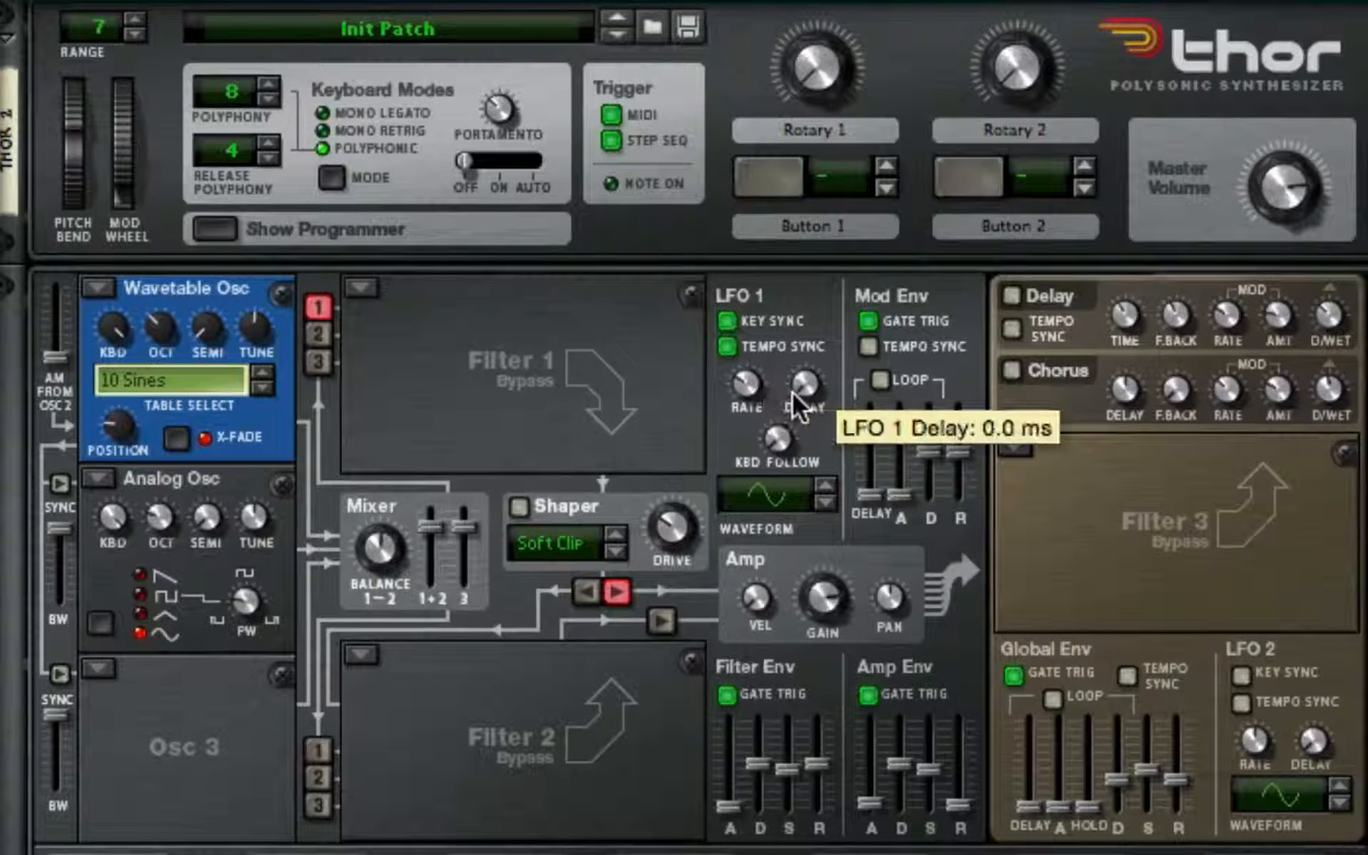
pyautogui.click(1019, 295)
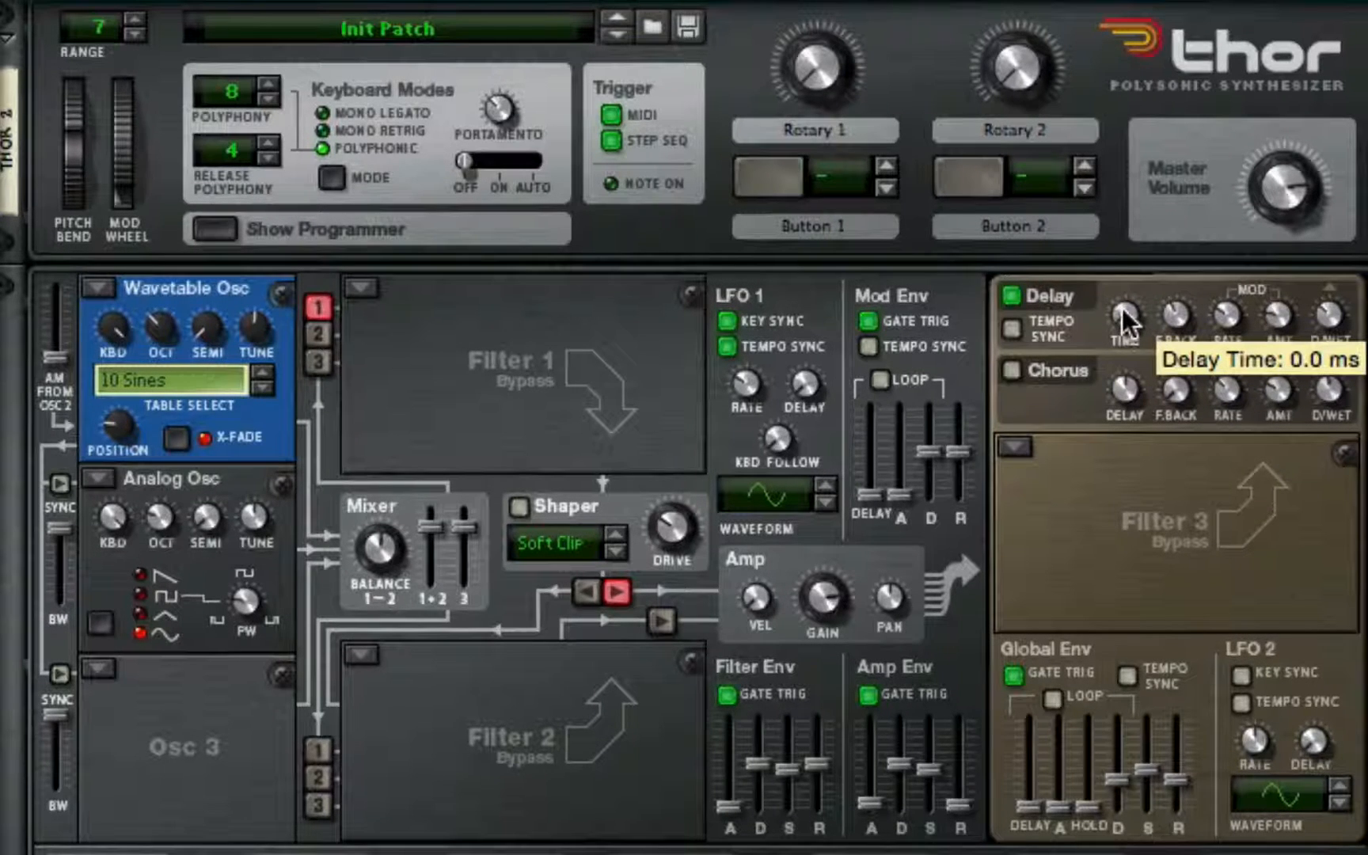
pyautogui.moveTo(1122, 309); pyautogui.dragTo(1122, 306)
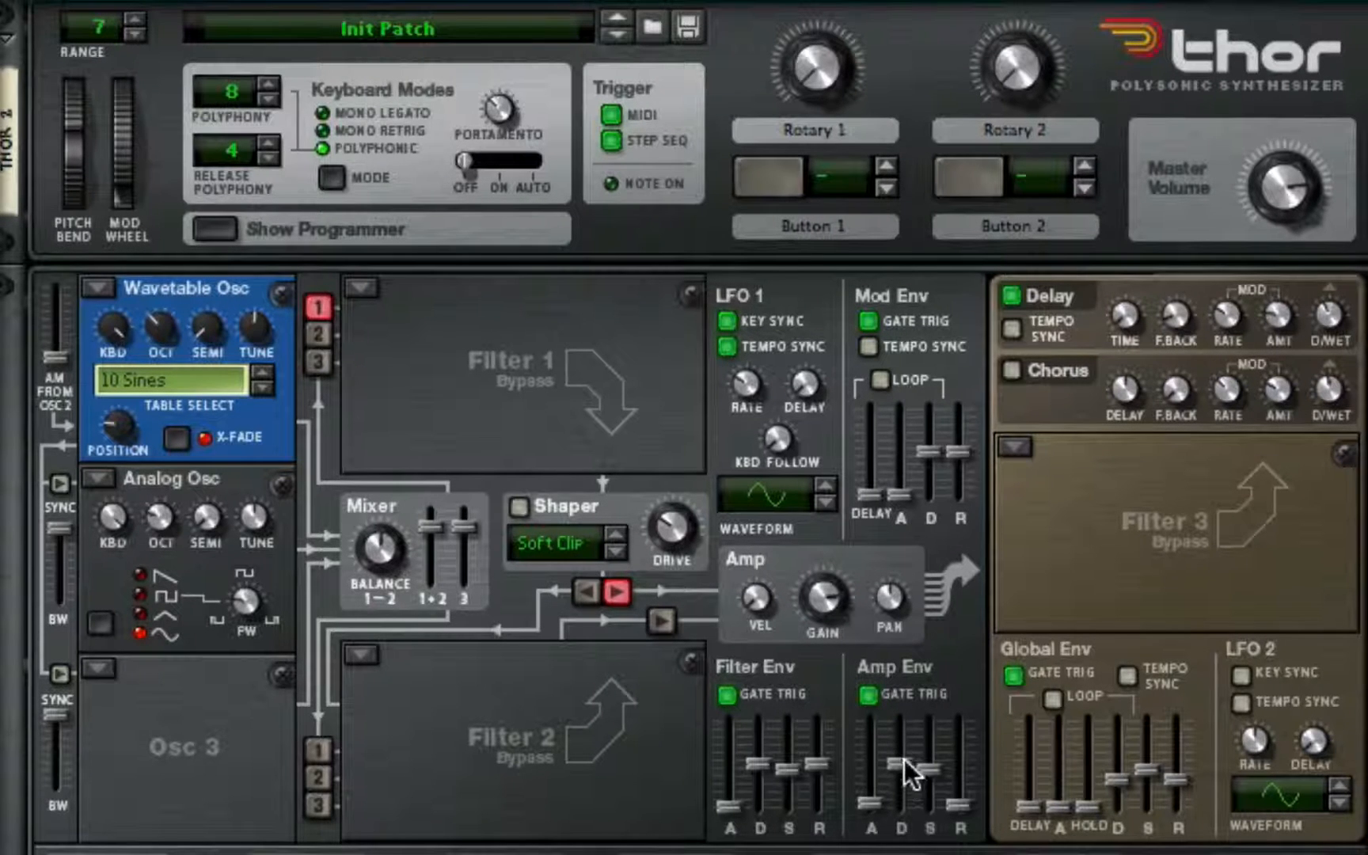
# Raise the Amp Env sustain to maximum and slightly lengthen its release and attack
pyautogui.moveTo(926, 770); pyautogui.dragTo(929, 722)
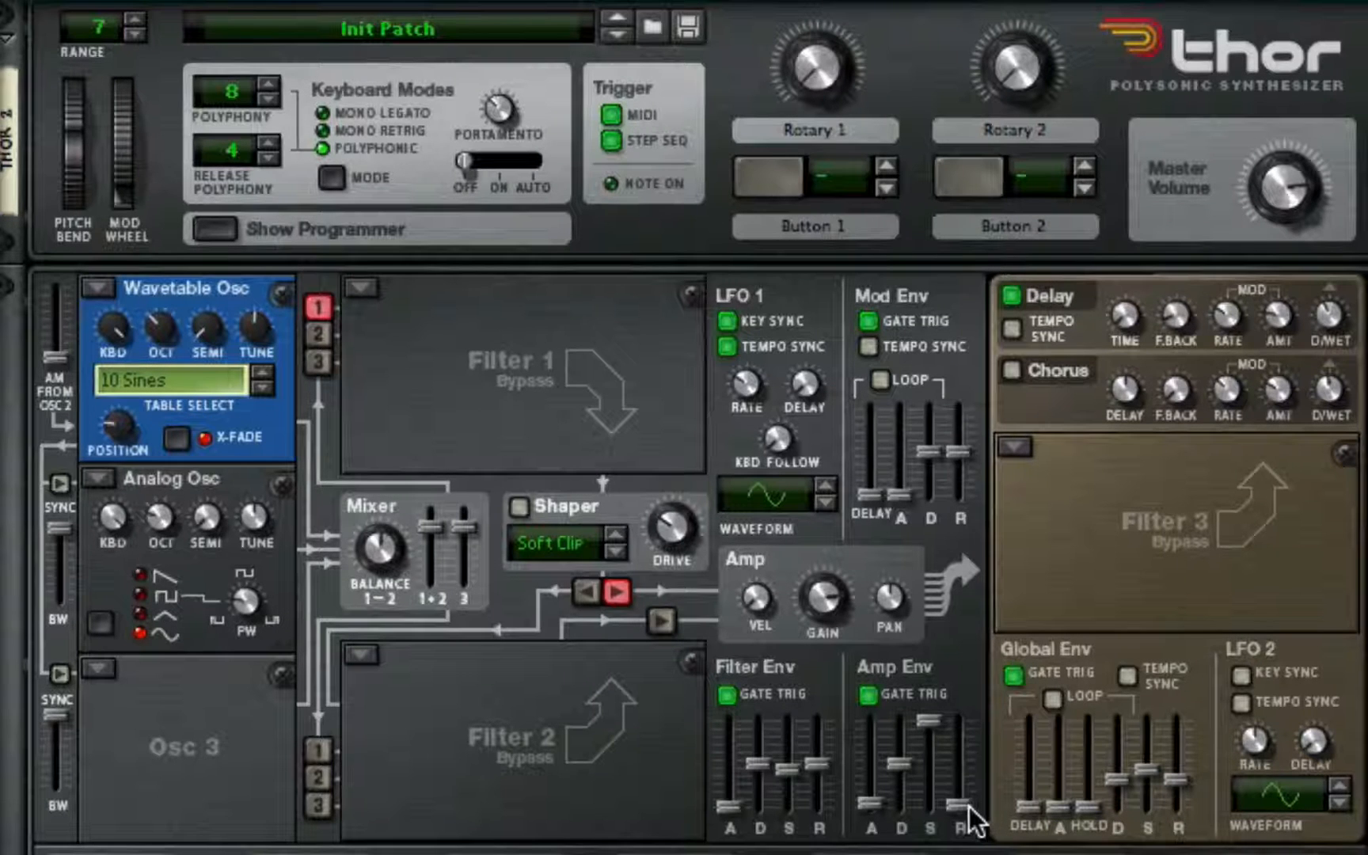
pyautogui.moveTo(967, 806); pyautogui.dragTo(961, 793)
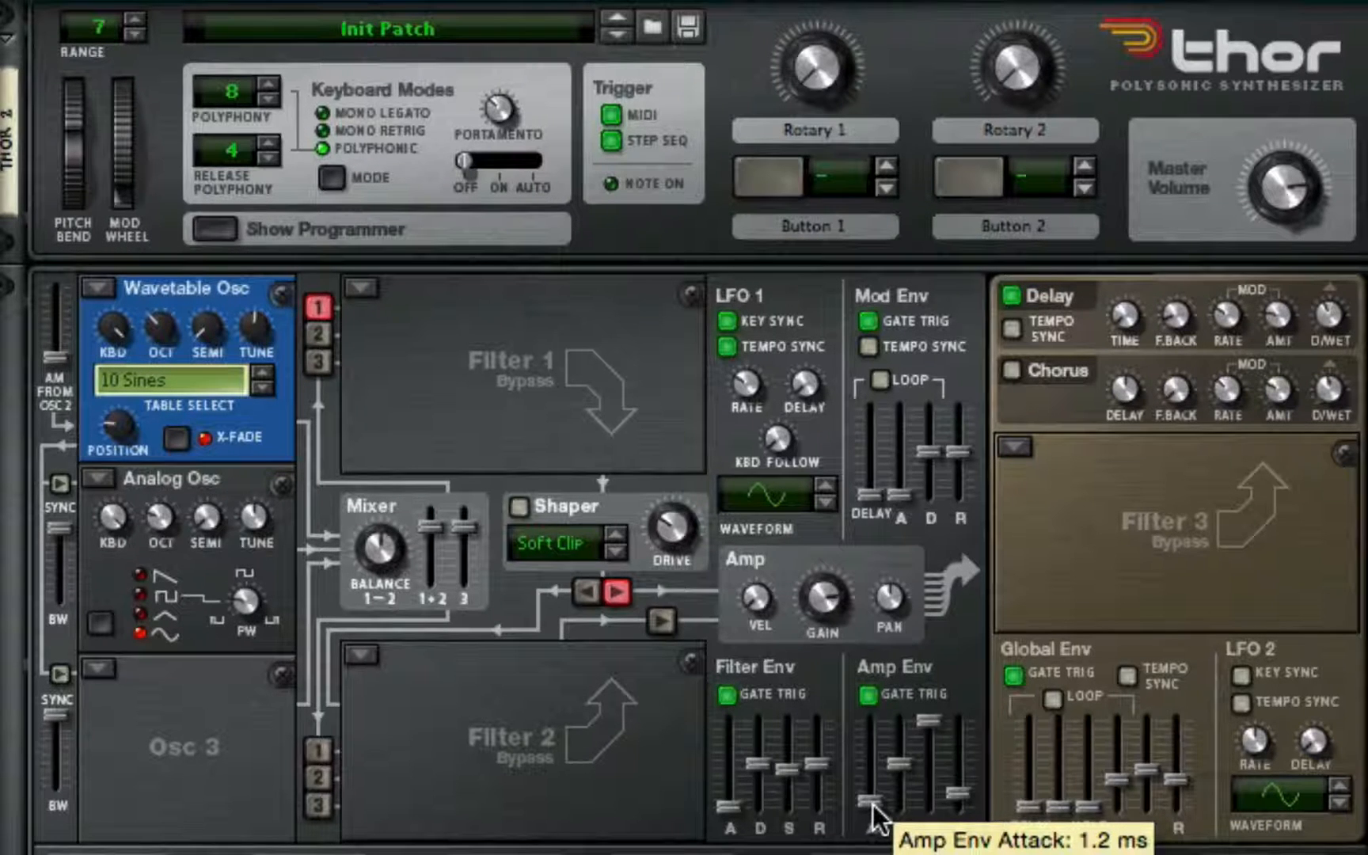
pyautogui.moveTo(871, 805); pyautogui.dragTo(875, 787)
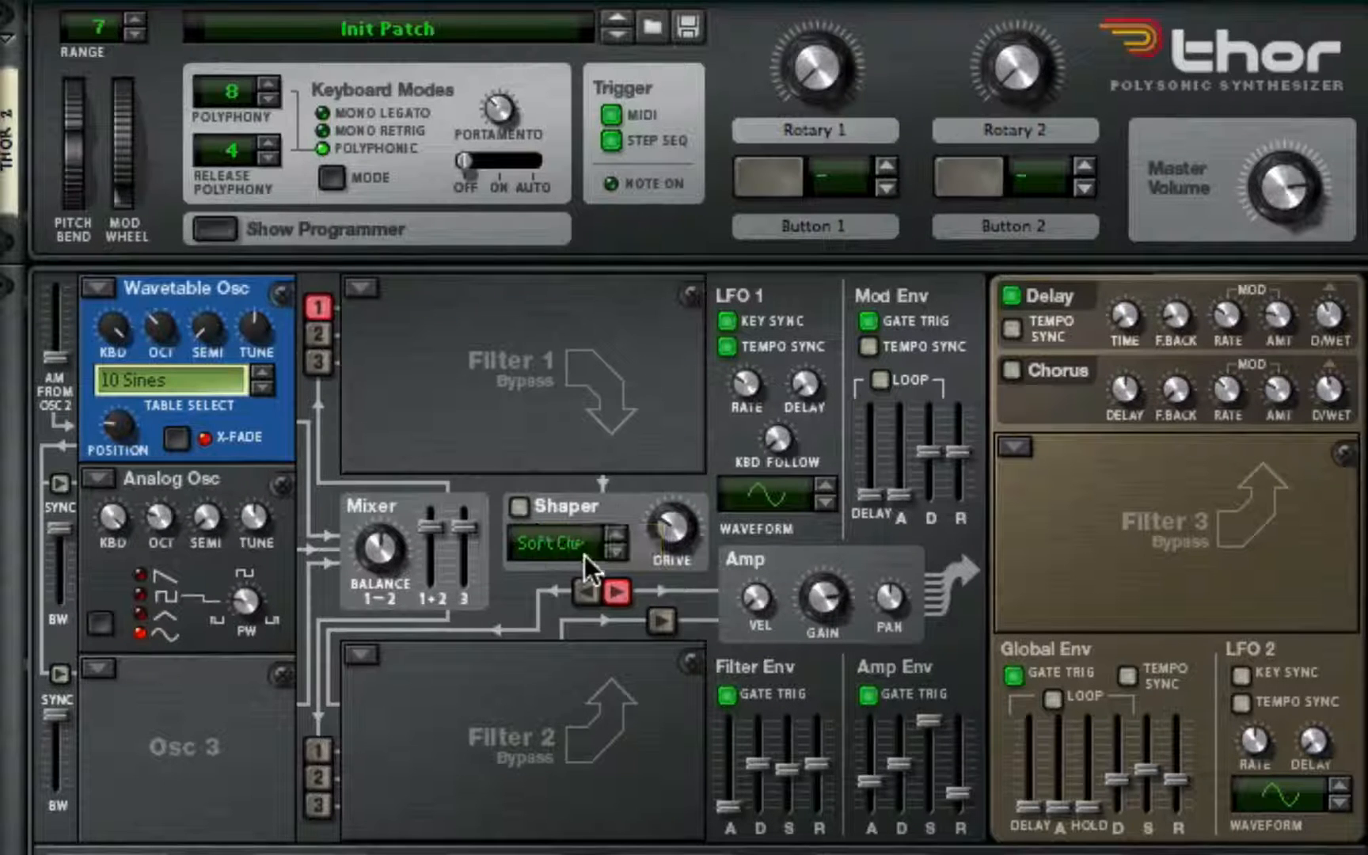
# Set the Shaper type to Wrap
pyautogui.click(614, 549)
pyautogui.click(614, 550)
pyautogui.click(613, 550)
pyautogui.click(613, 550)
pyautogui.click(613, 549)
pyautogui.click(613, 549)
pyautogui.click(614, 549)
pyautogui.click(614, 550)
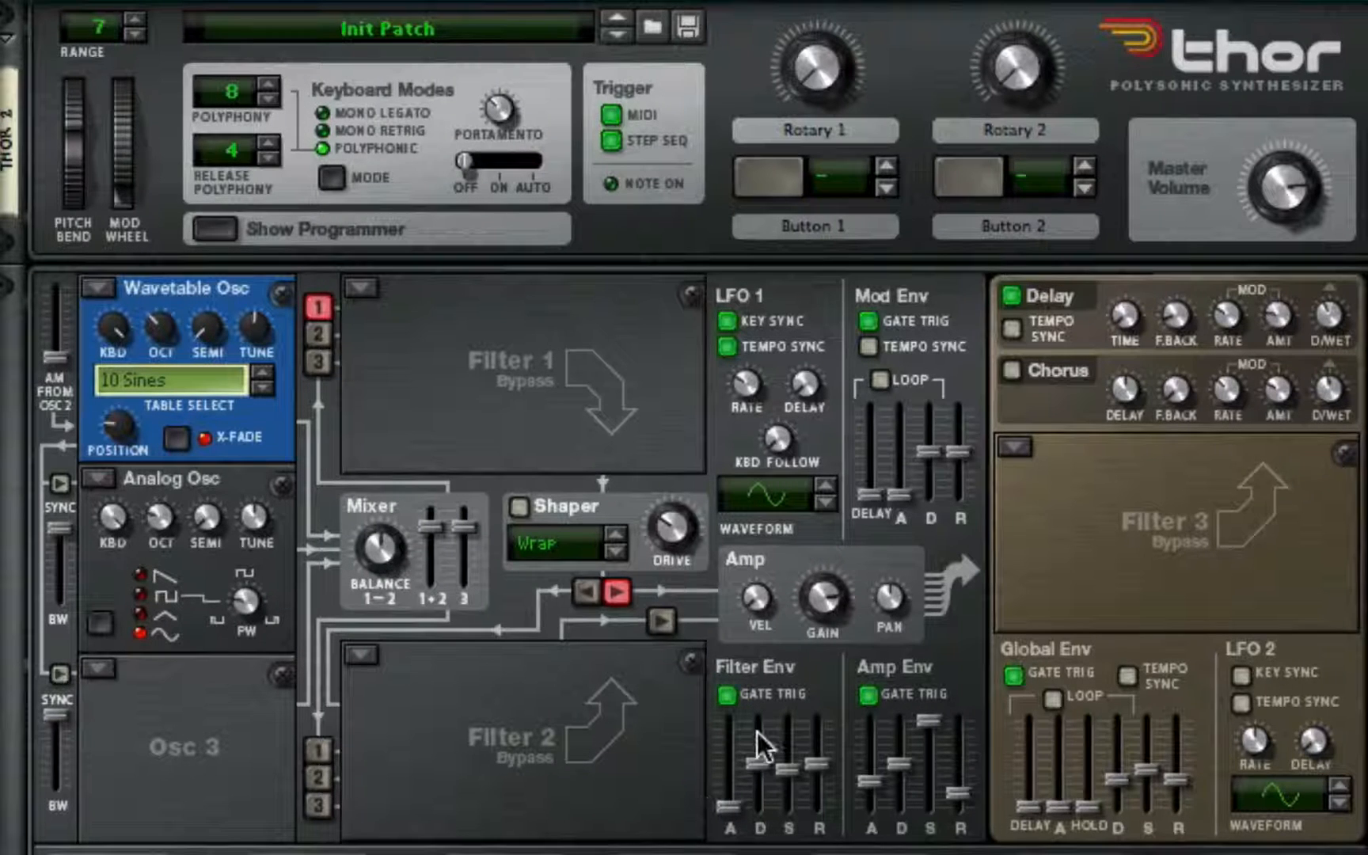
# Shape Thor's Filter Env with a short decay, a longer attack, a higher sustain and a shorter release
pyautogui.moveTo(756, 738); pyautogui.dragTo(759, 799)
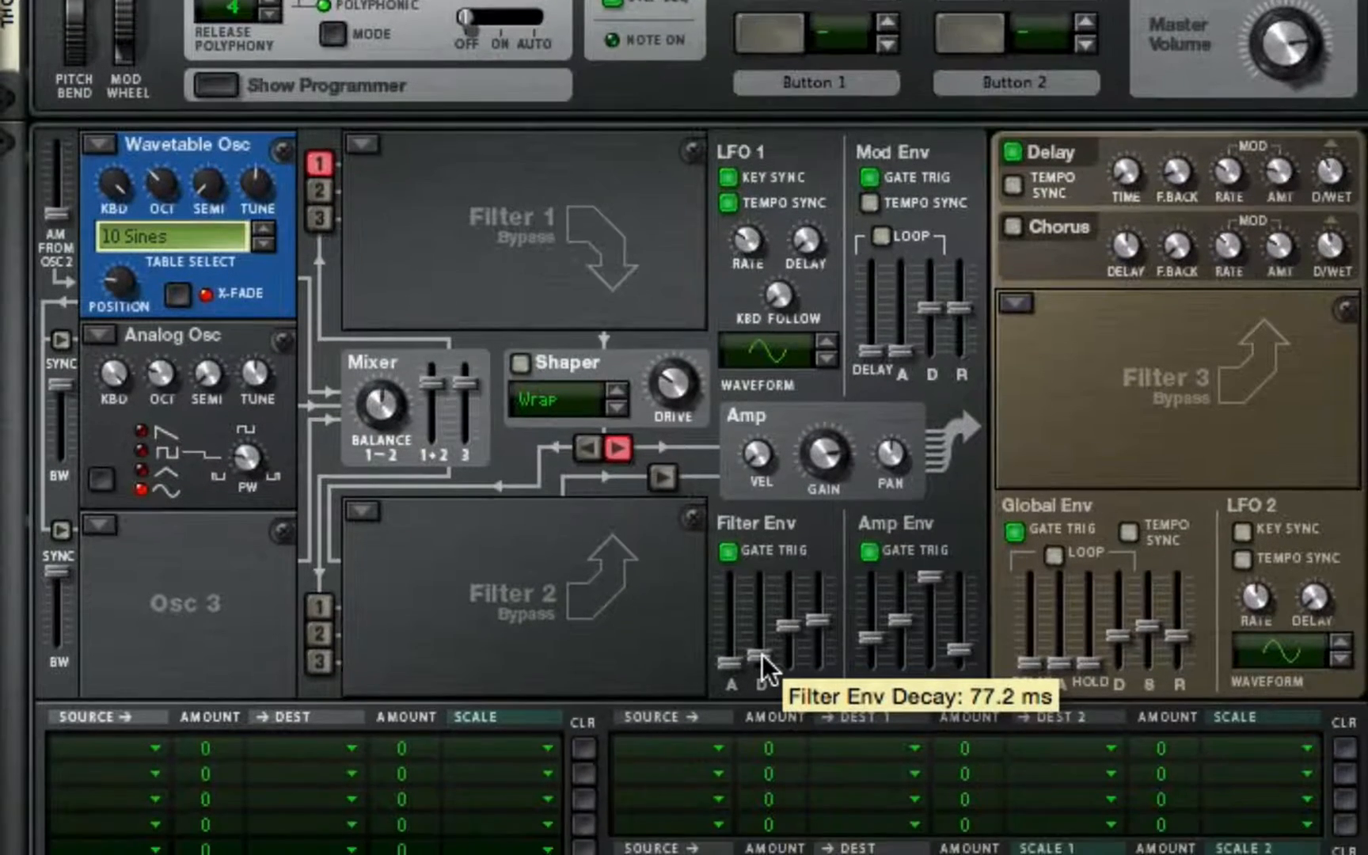
pyautogui.moveTo(762, 756); pyautogui.dragTo(763, 752)
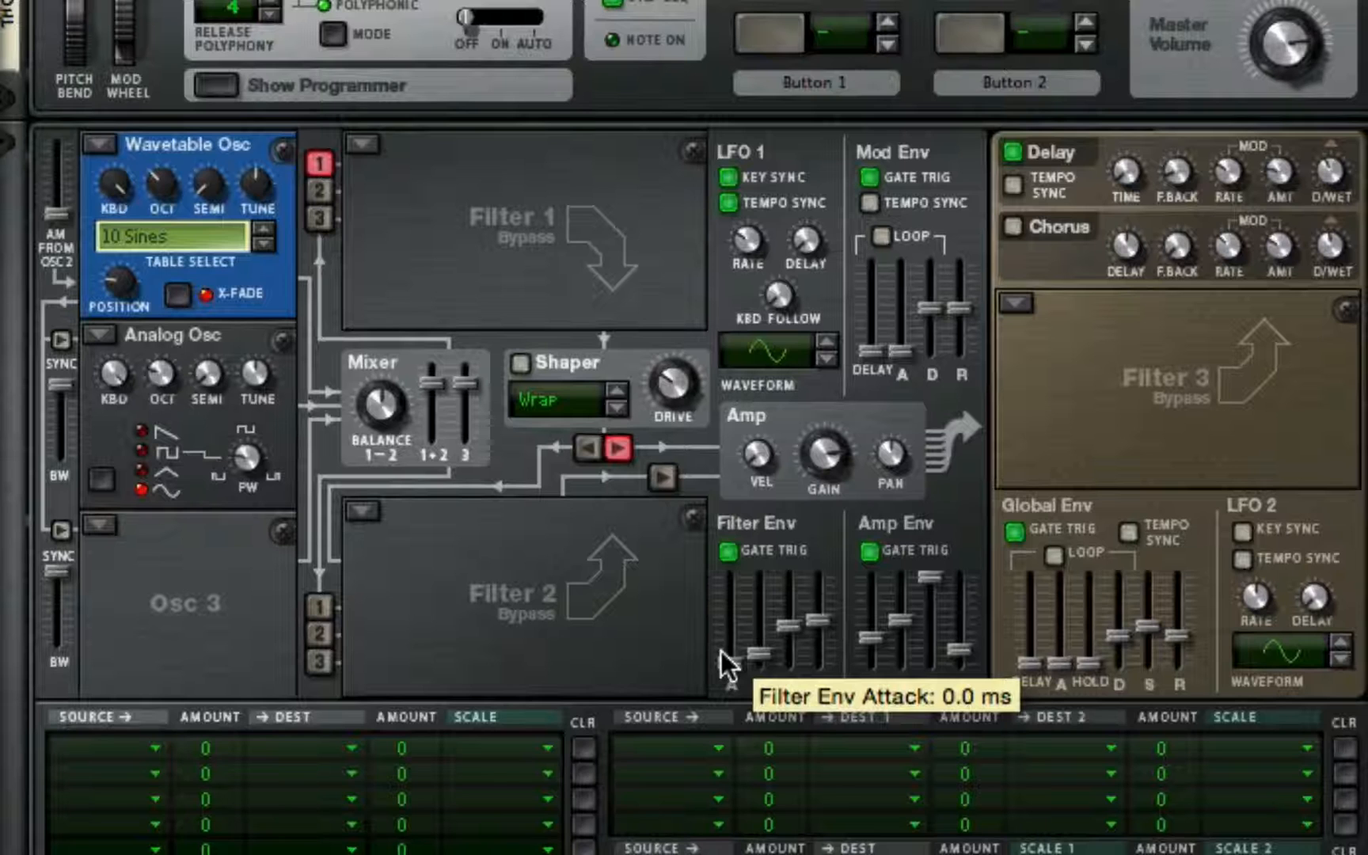
pyautogui.moveTo(733, 666); pyautogui.dragTo(734, 638)
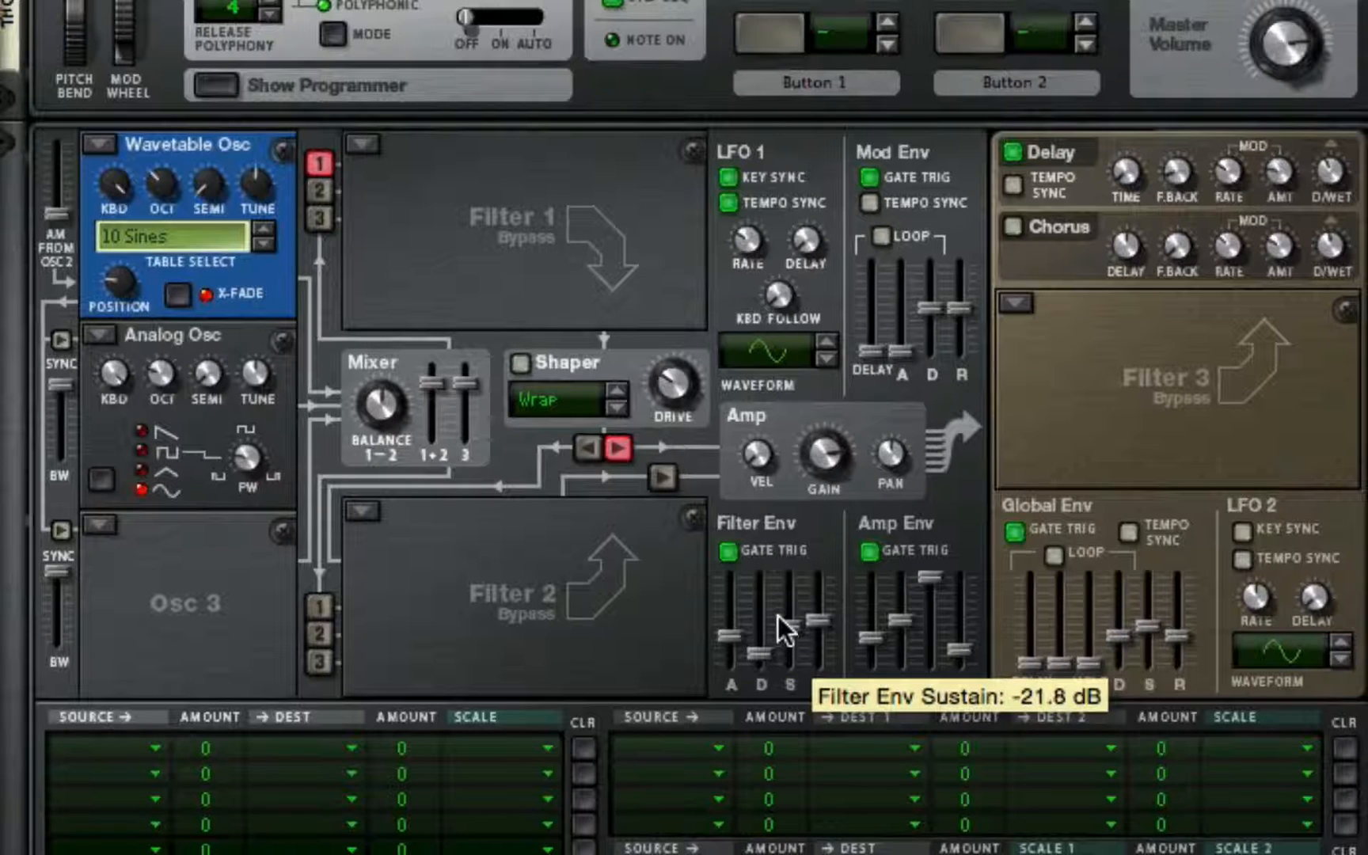
pyautogui.moveTo(788, 635); pyautogui.dragTo(788, 602)
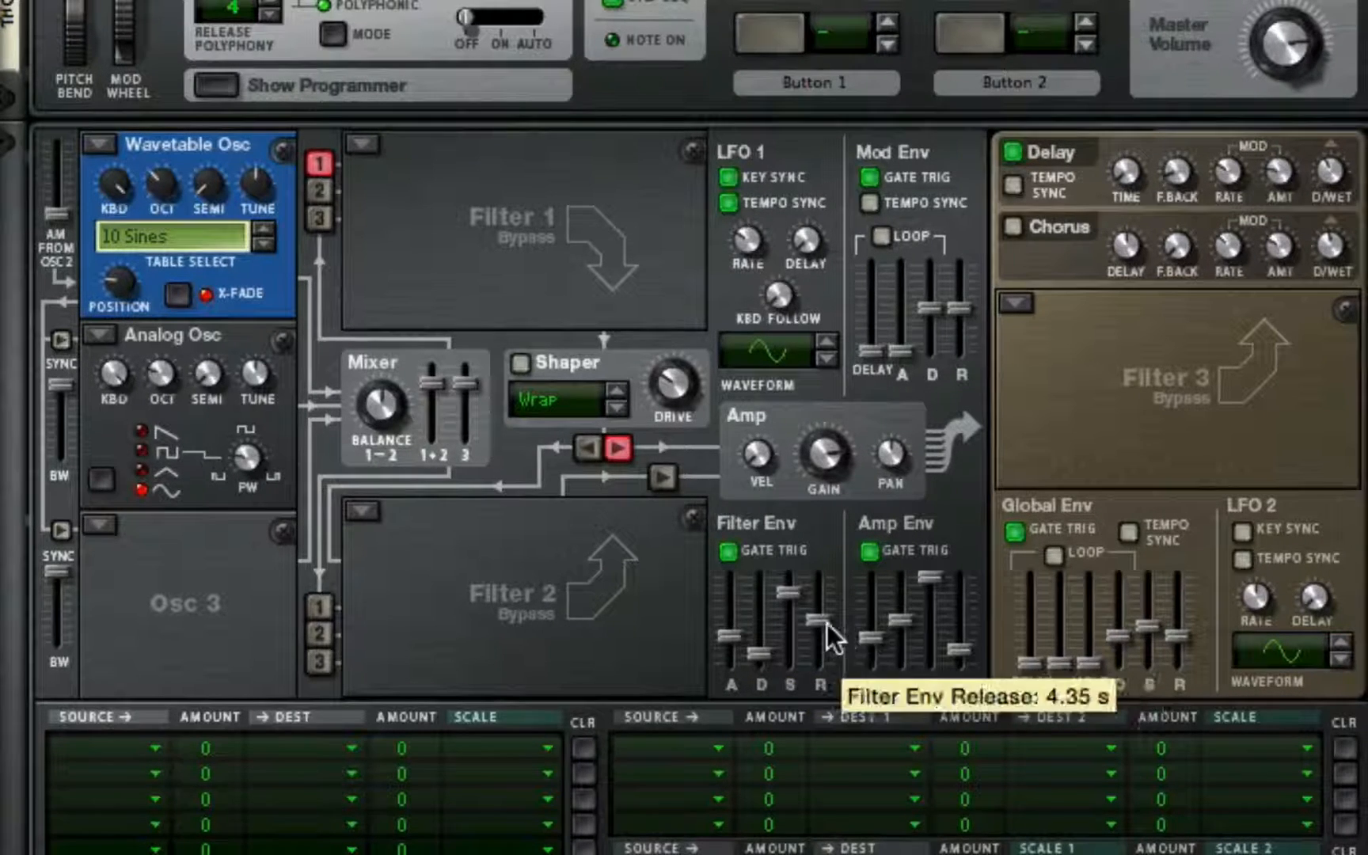
pyautogui.moveTo(826, 623); pyautogui.dragTo(817, 651)
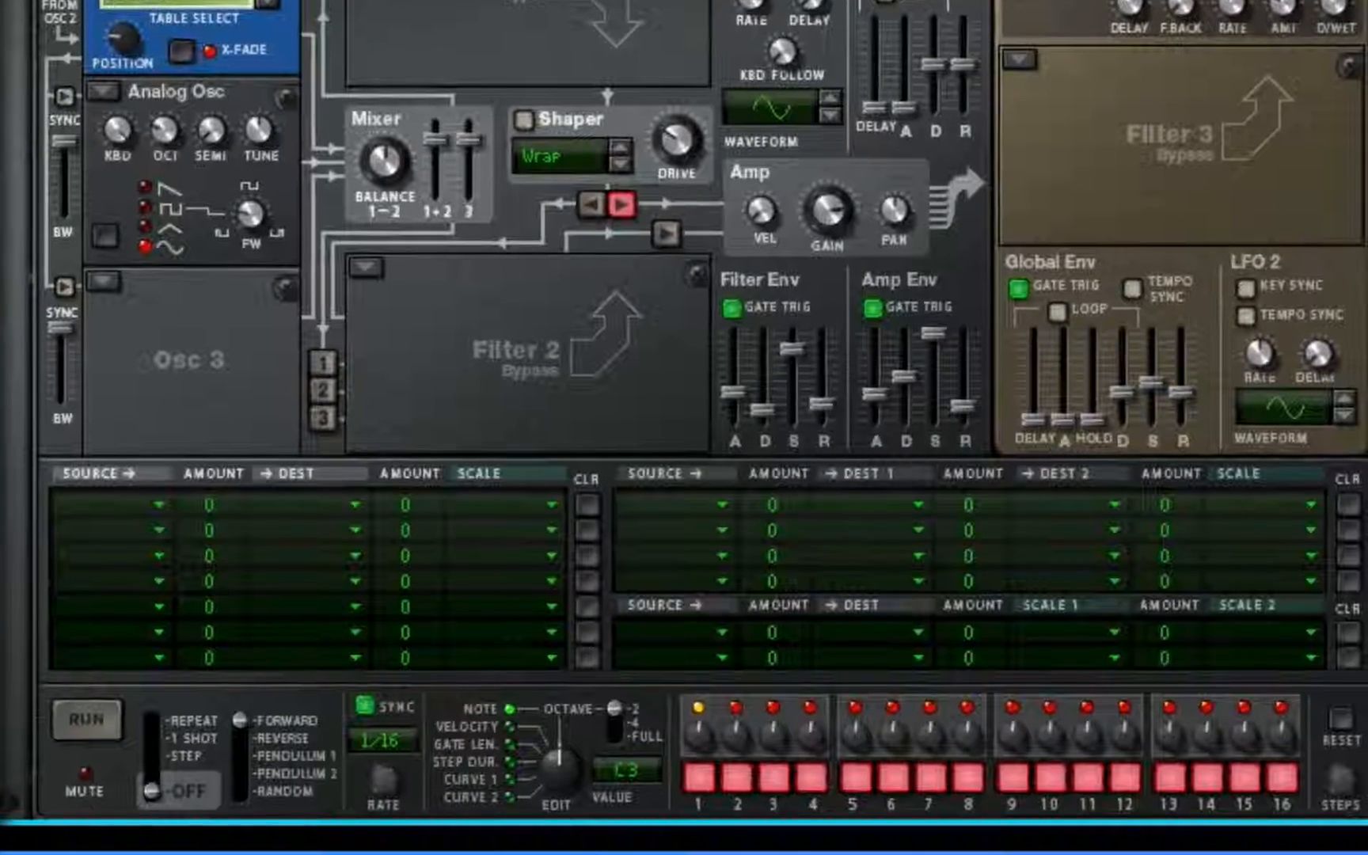
# Route LFO 1 to Osc 1 Pos in the first modulation matrix row with an amount of 100
pyautogui.click(142, 507)
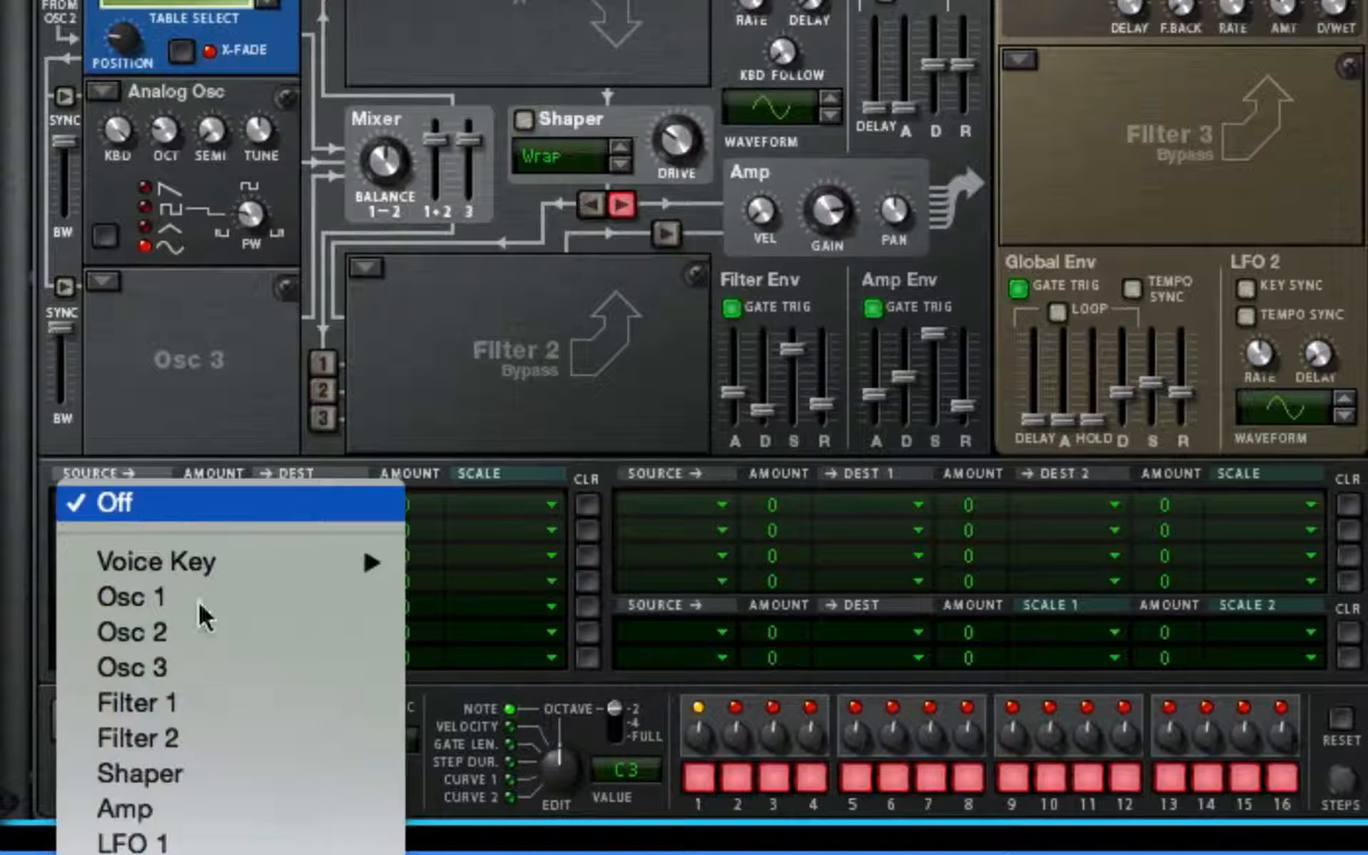
pyautogui.click(245, 843)
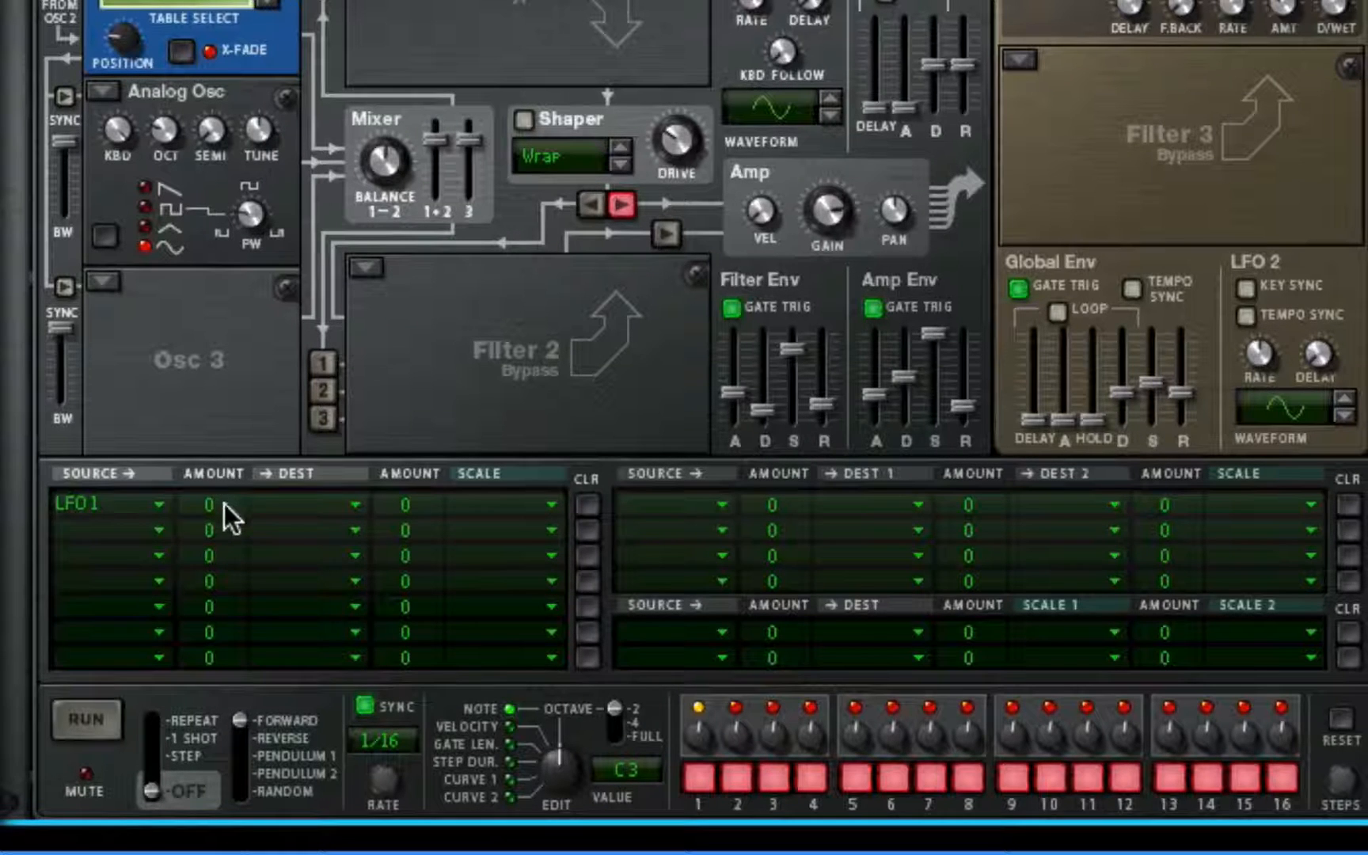
pyautogui.moveTo(225, 504); pyautogui.dragTo(269, 550)
pyautogui.click(281, 503)
pyautogui.moveTo(400, 595)
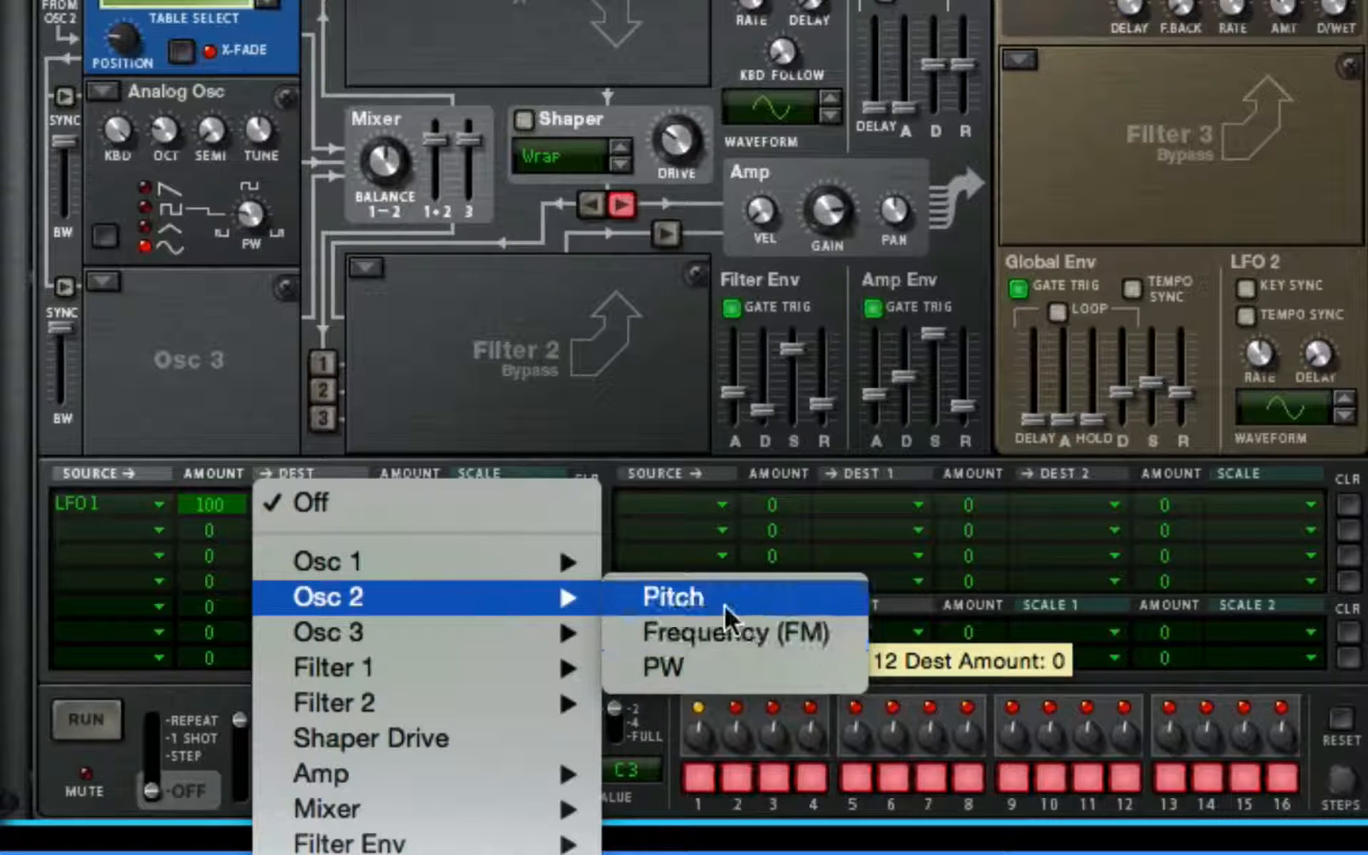
pyautogui.moveTo(543, 570)
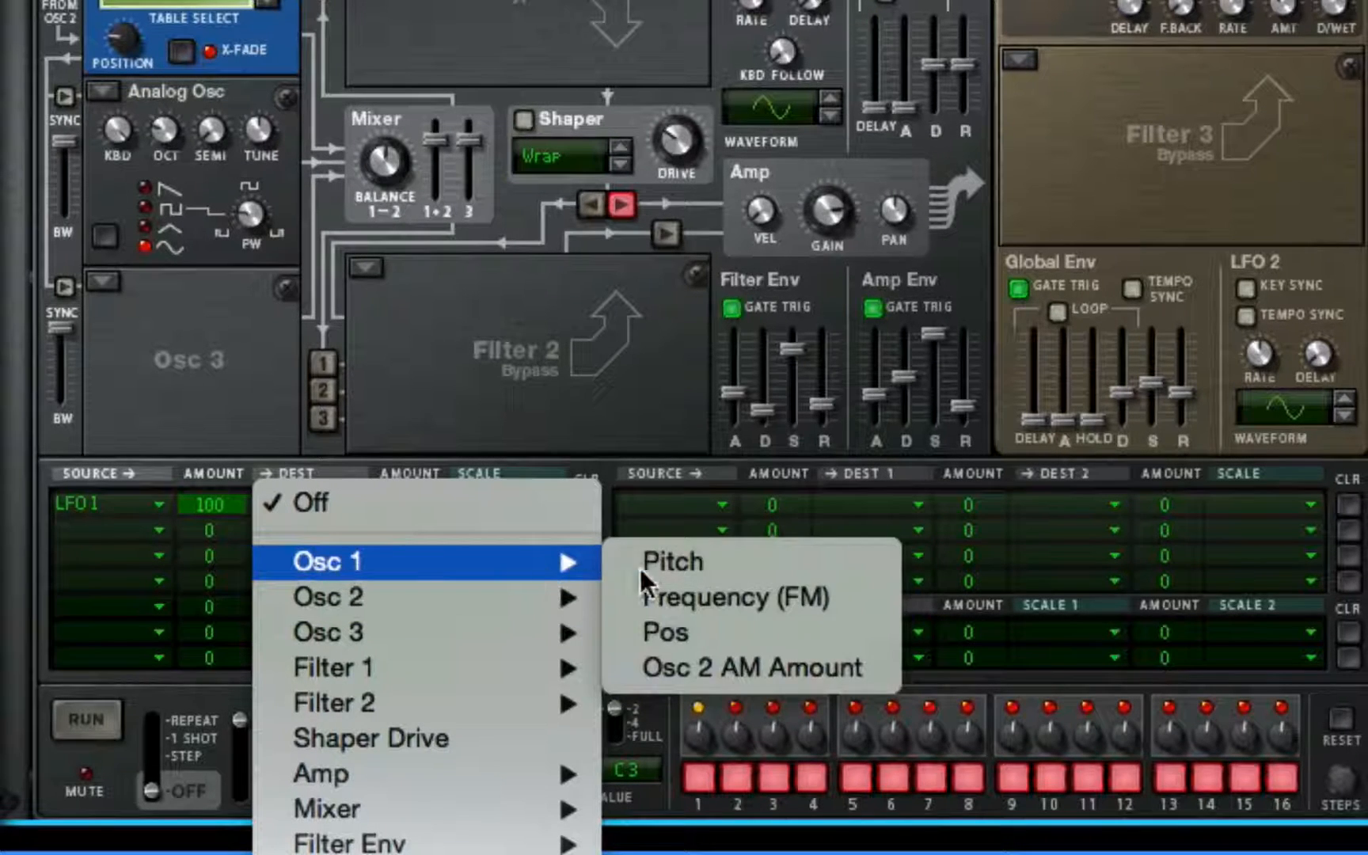
pyautogui.click(701, 626)
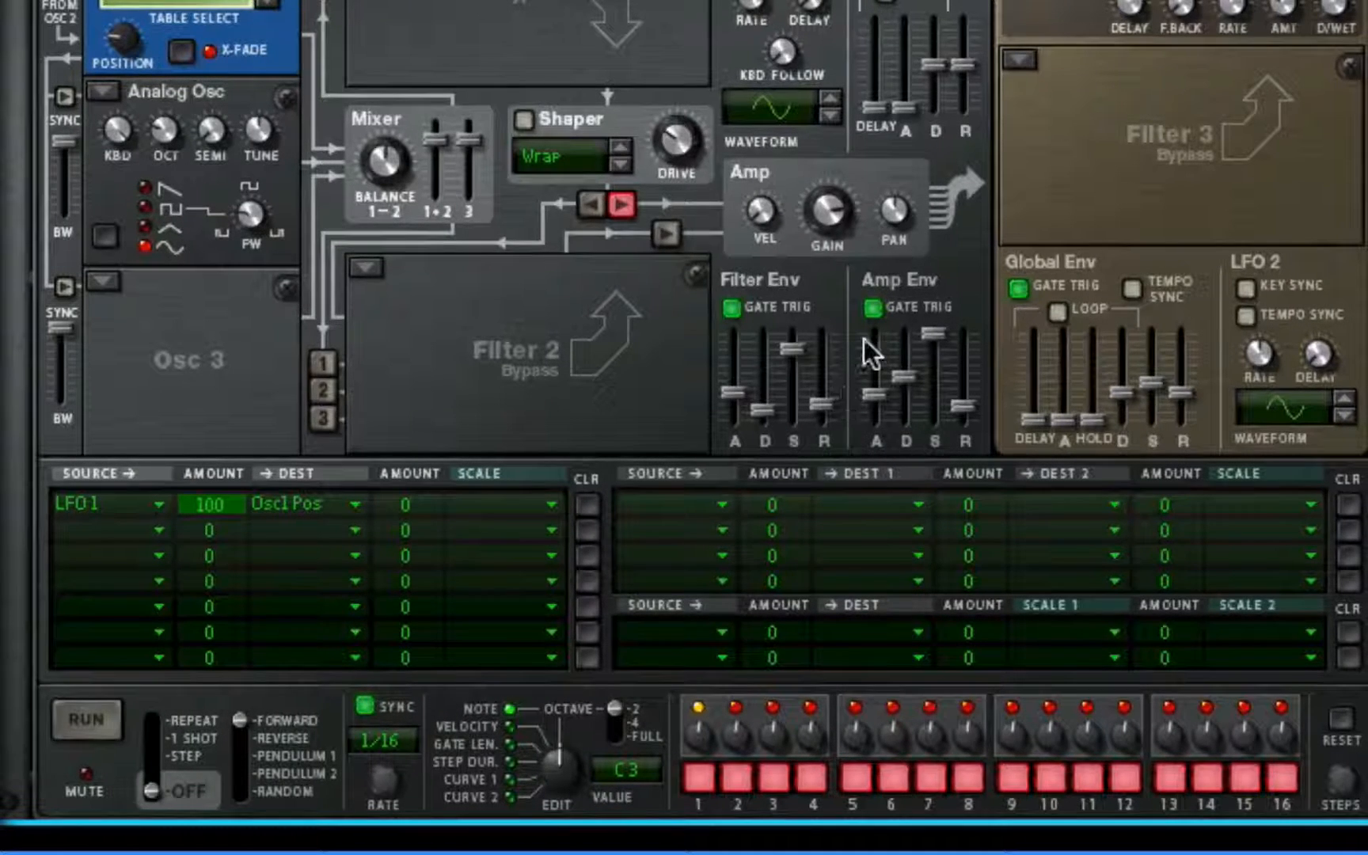
# Add a Pulveriser Demolition effect below the Thor inside the Combinator
pyautogui.scroll(-5, 440, 285)
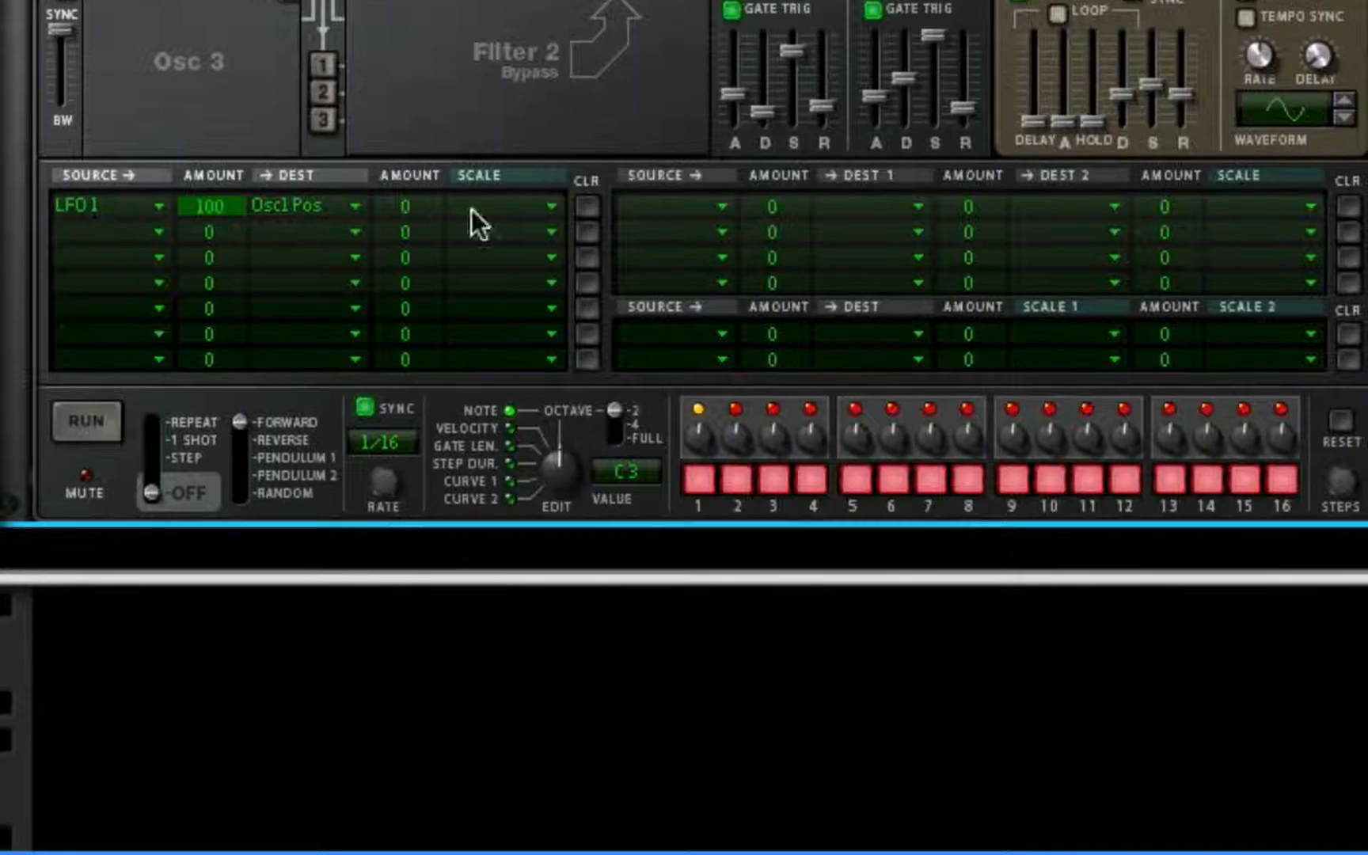
pyautogui.rightClick(495, 83)
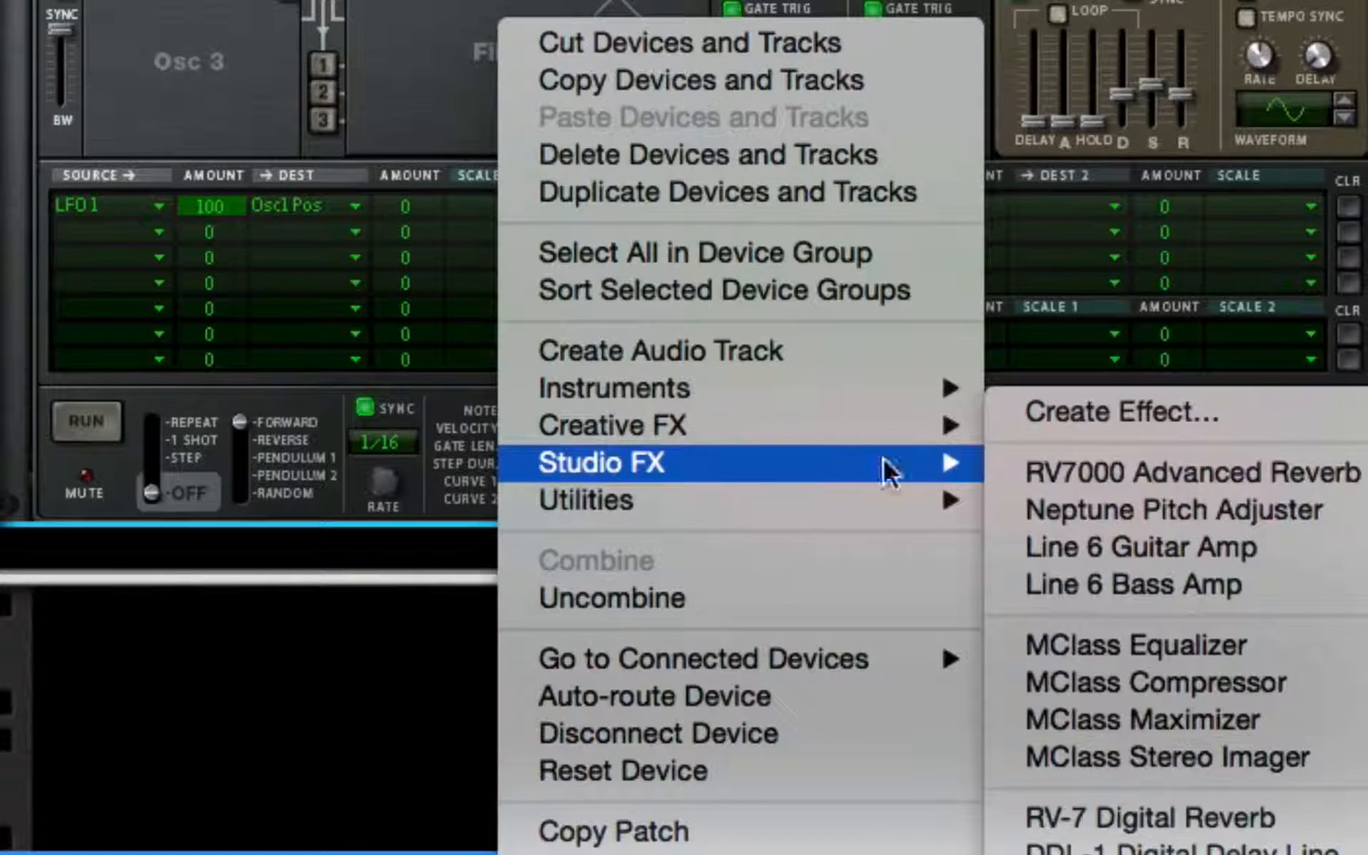
pyautogui.moveTo(953, 433)
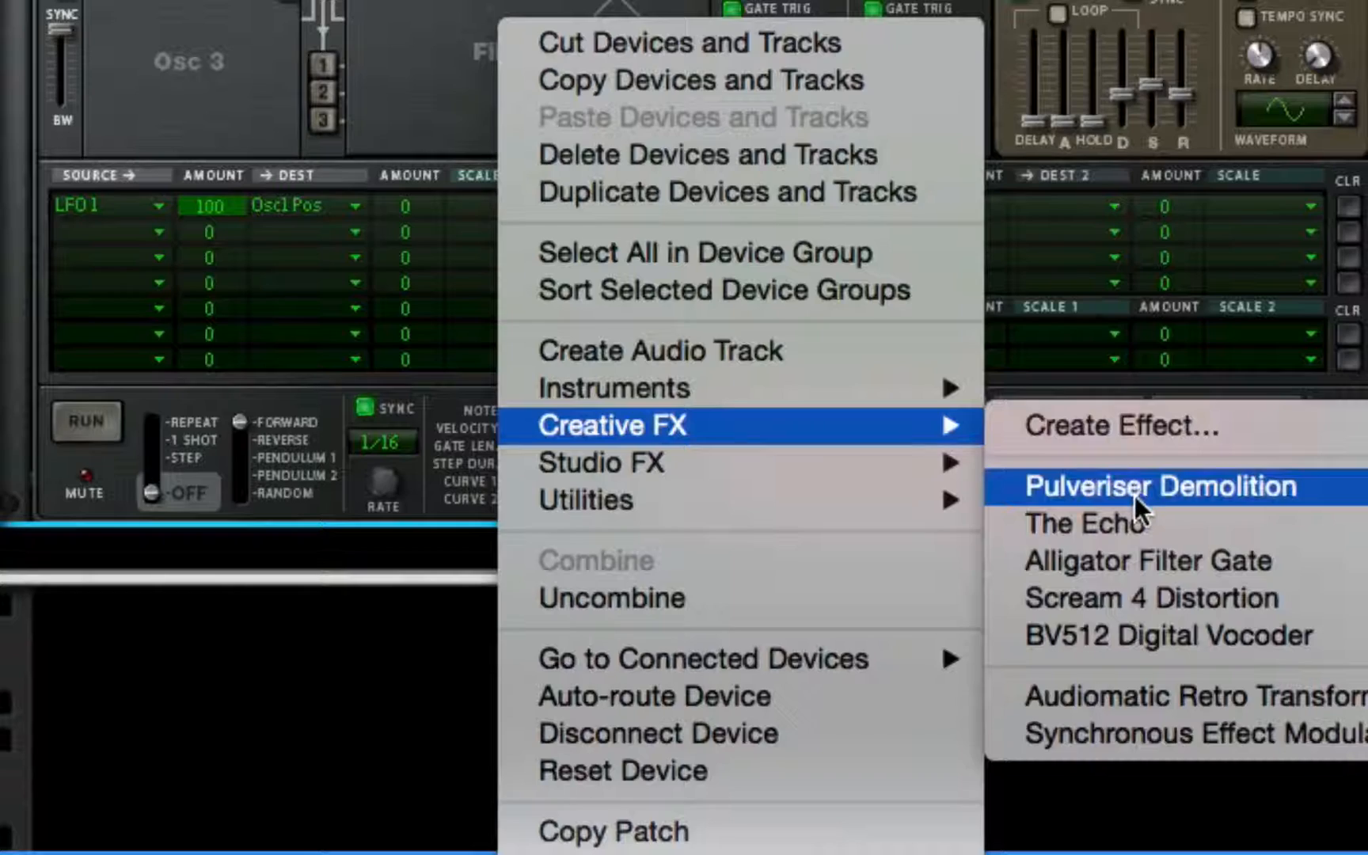
pyautogui.click(1134, 493)
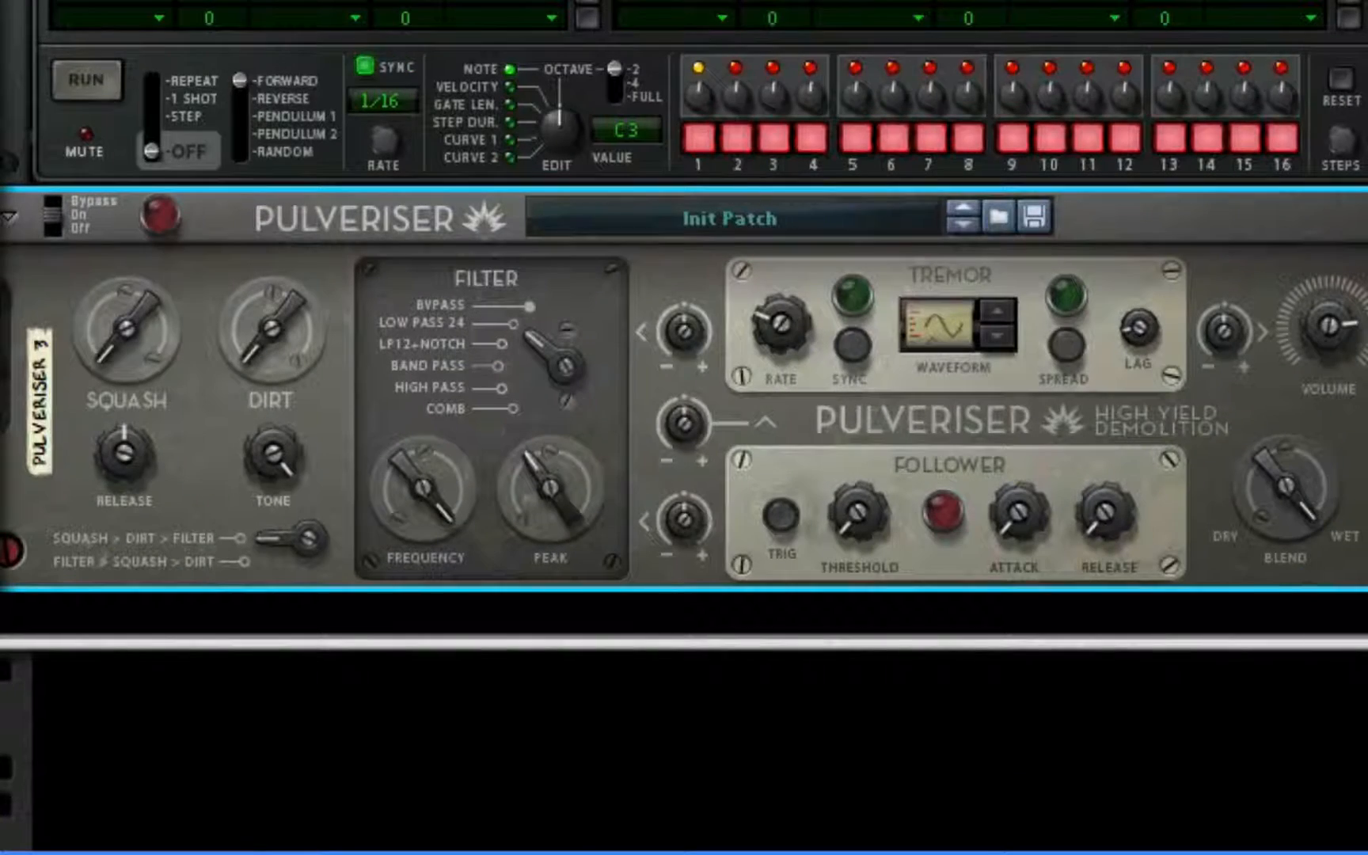
# Raise the Pulveriser's Squash and Dirt amounts and enable Spread in its Tremor section
pyautogui.moveTo(94, 346); pyautogui.dragTo(95, 201)
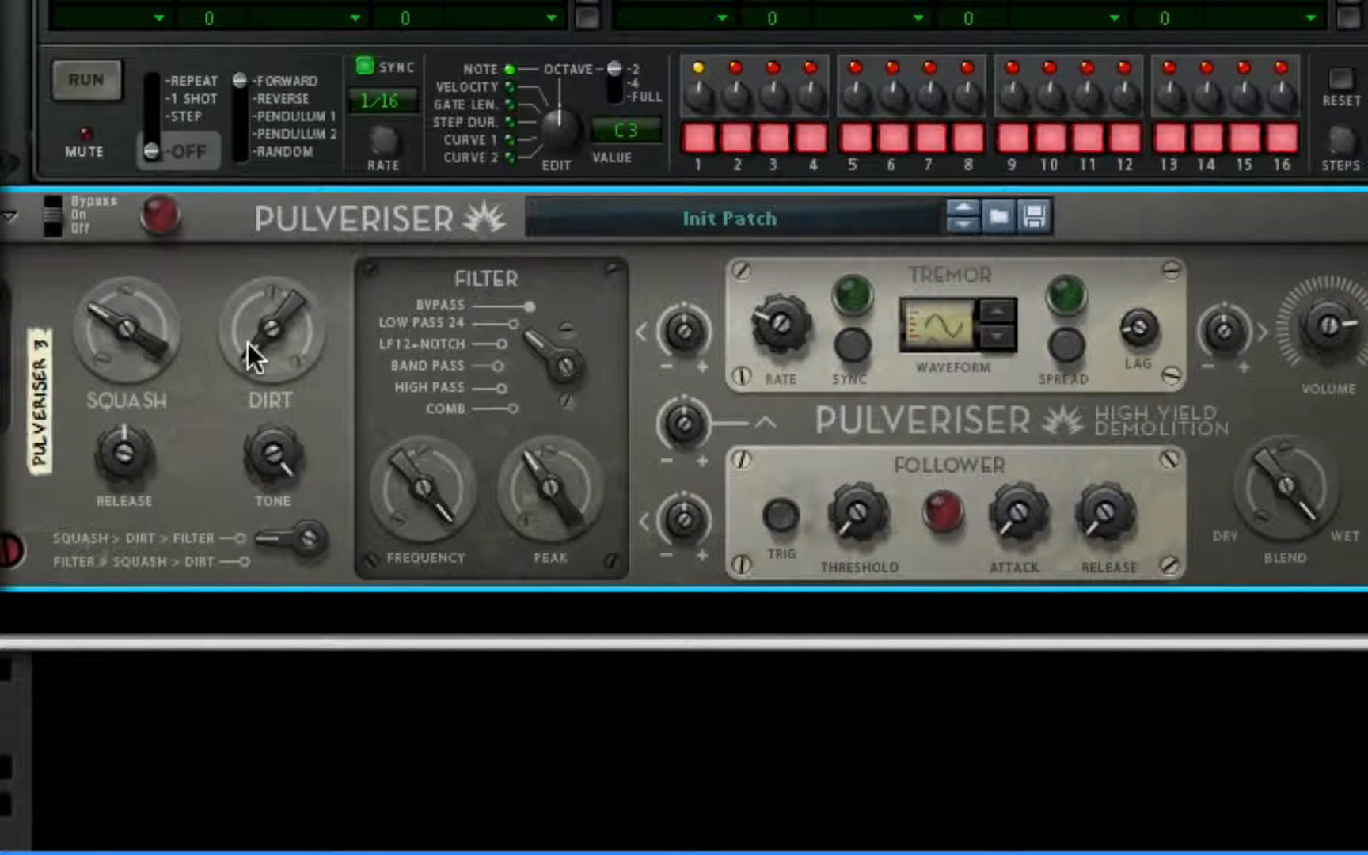
pyautogui.moveTo(274, 278); pyautogui.dragTo(281, 107)
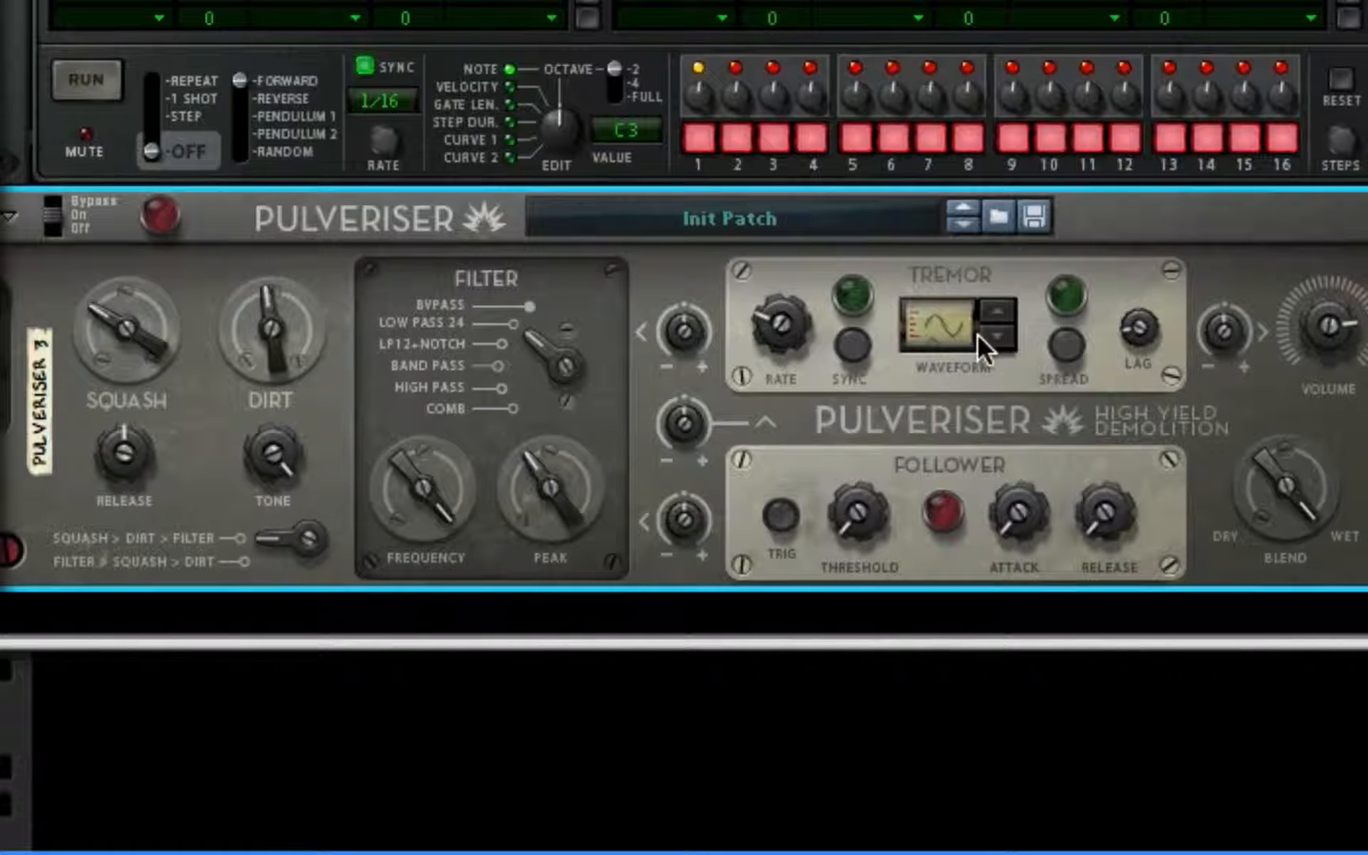
pyautogui.click(1070, 346)
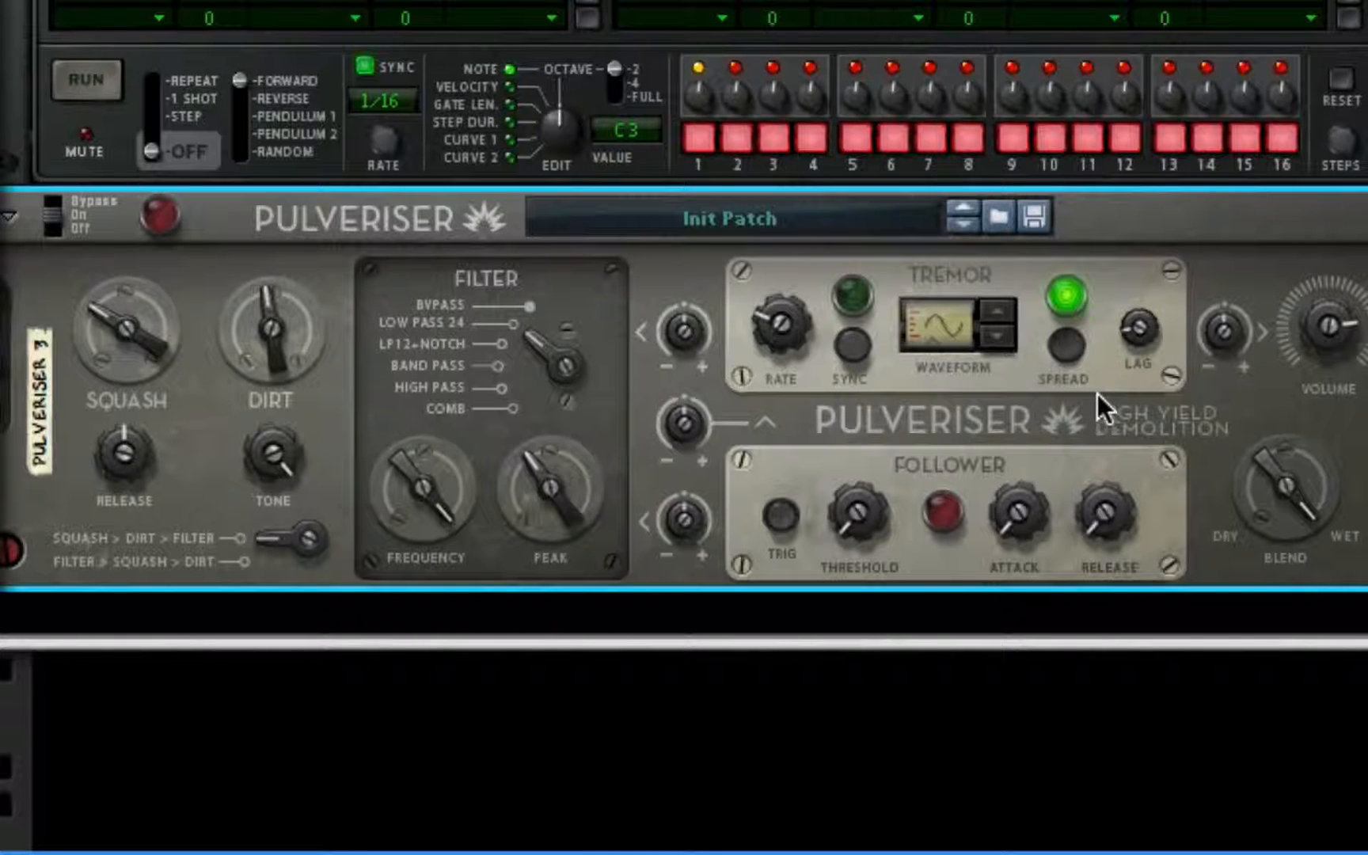
# Add a Scream 4 Distortion effect after the Pulveriser
pyautogui.rightClick(834, 404)
pyautogui.moveTo(1048, 586)
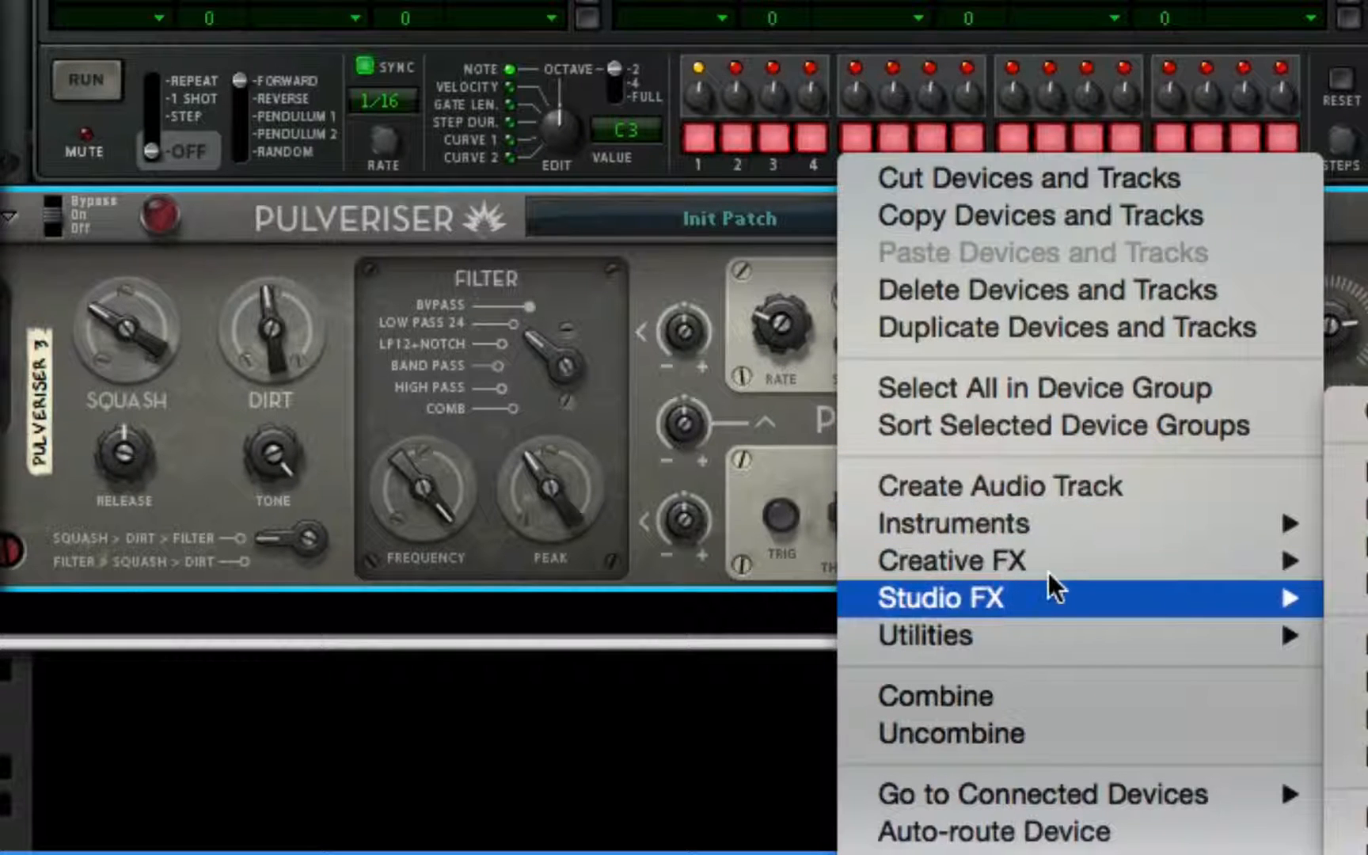
pyautogui.moveTo(1064, 562)
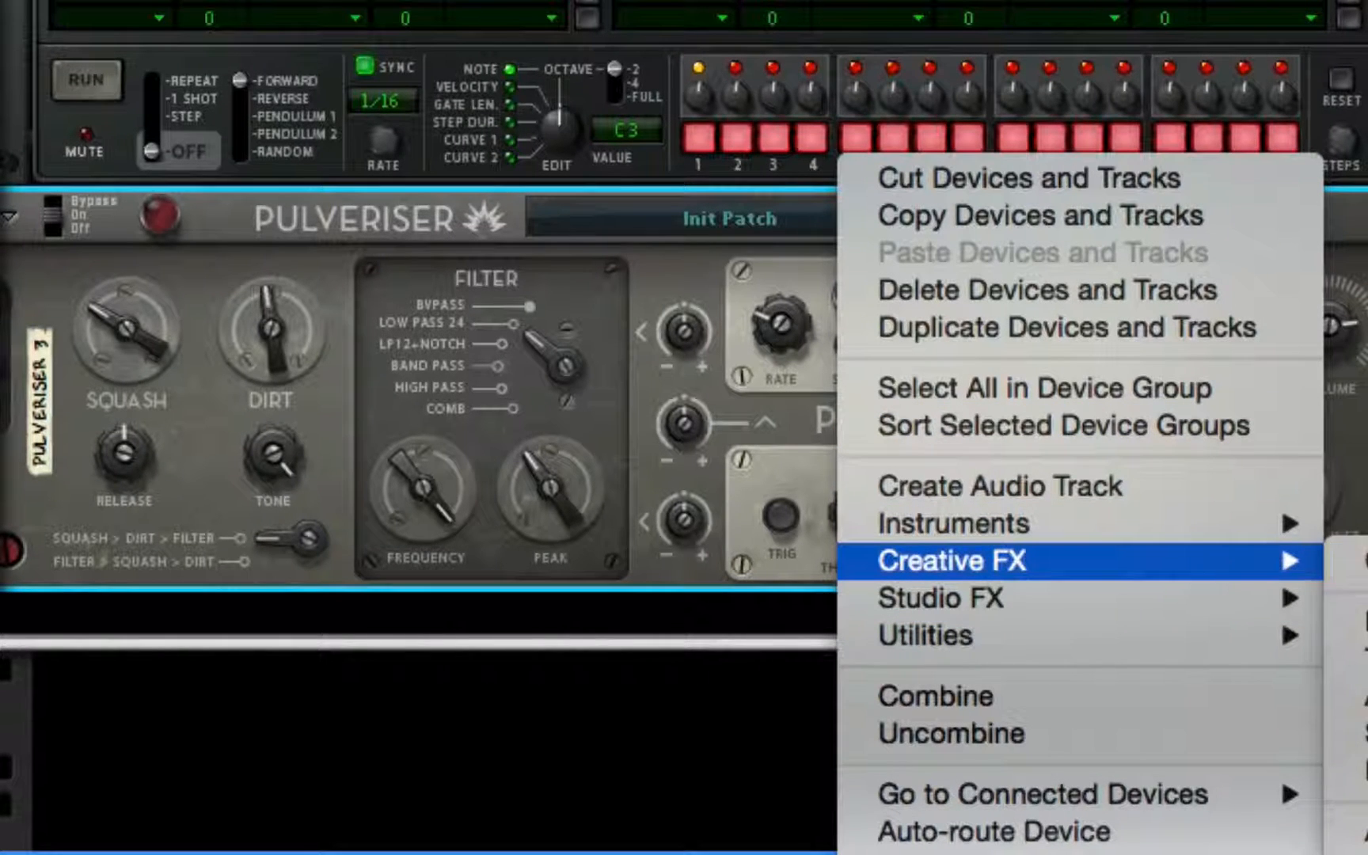
pyautogui.click(1349, 733)
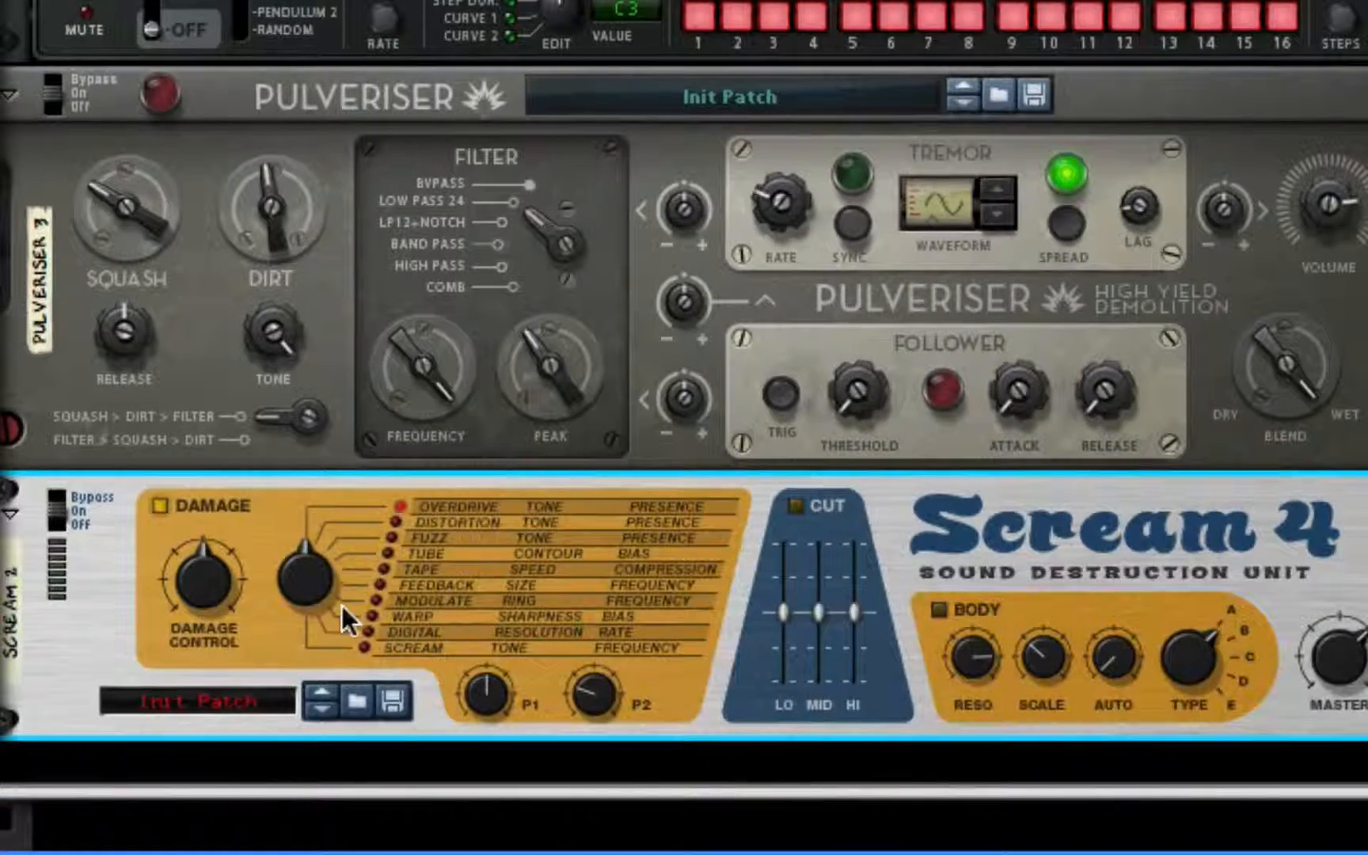
# Set the Scream 4 damage type to Tube with reduced Damage Control, a raised P1 and P2 at 45
pyautogui.moveTo(208, 595); pyautogui.dragTo(216, 672)
pyautogui.moveTo(317, 586); pyautogui.dragTo(348, 425)
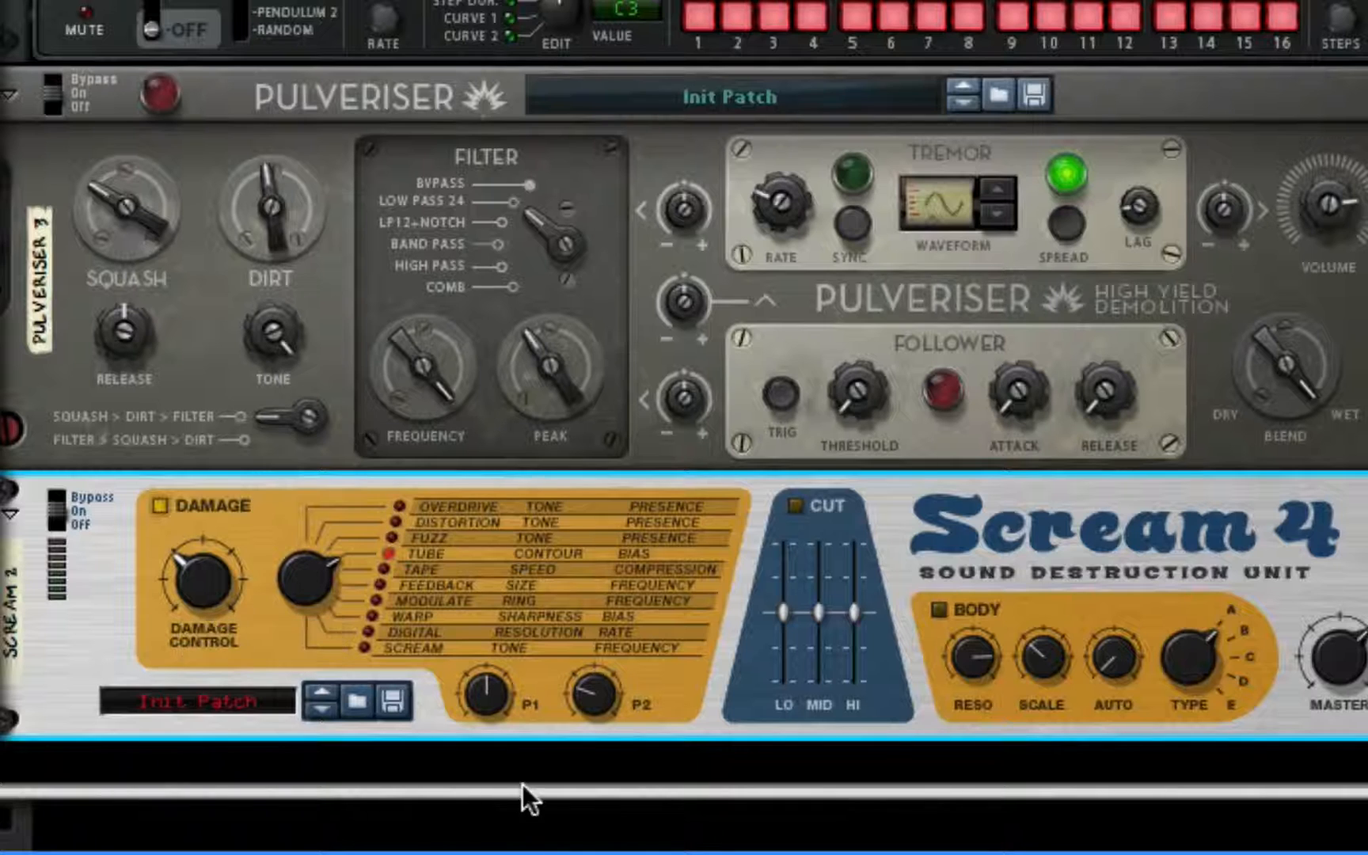
pyautogui.moveTo(514, 616); pyautogui.dragTo(519, 603)
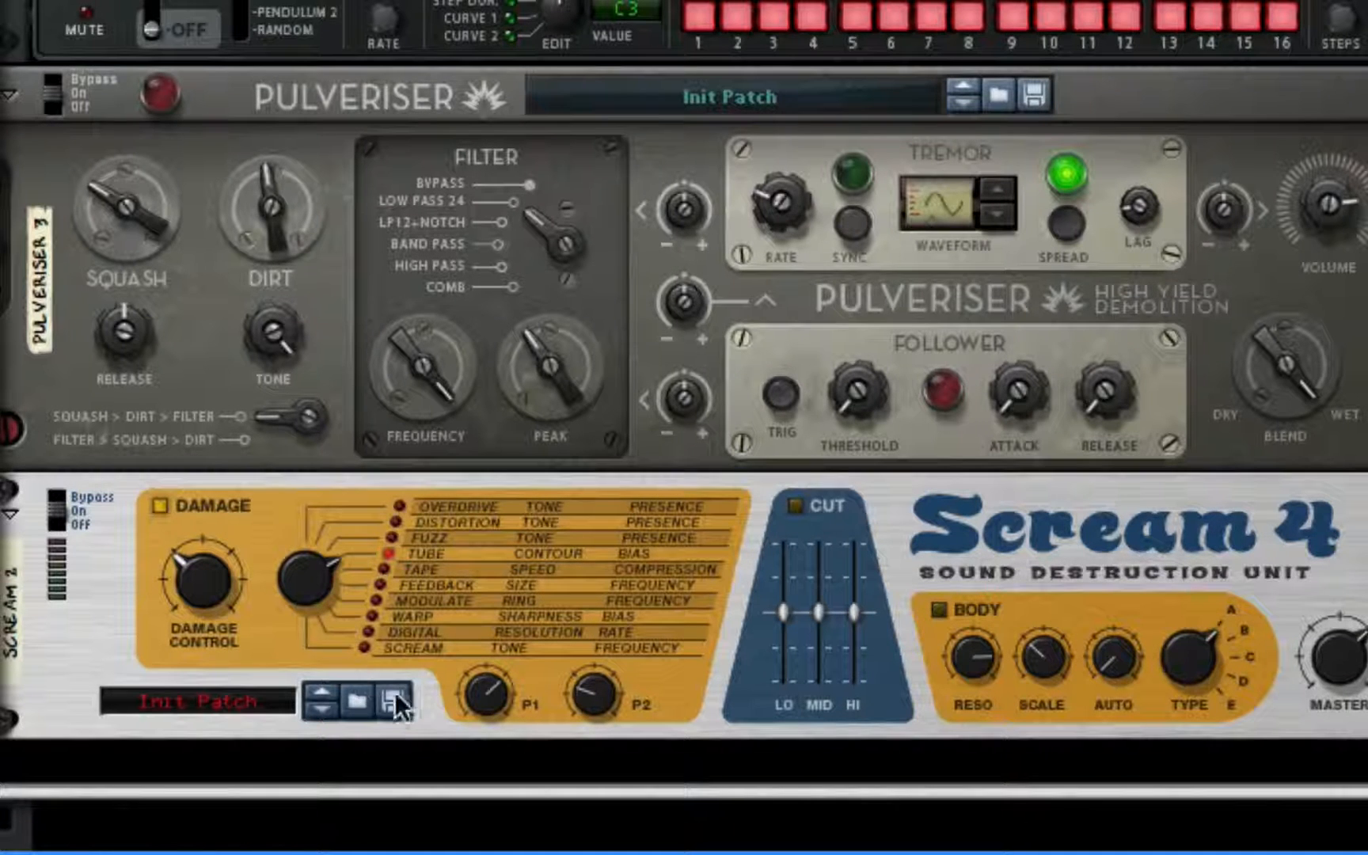
pyautogui.moveTo(473, 720); pyautogui.dragTo(474, 683)
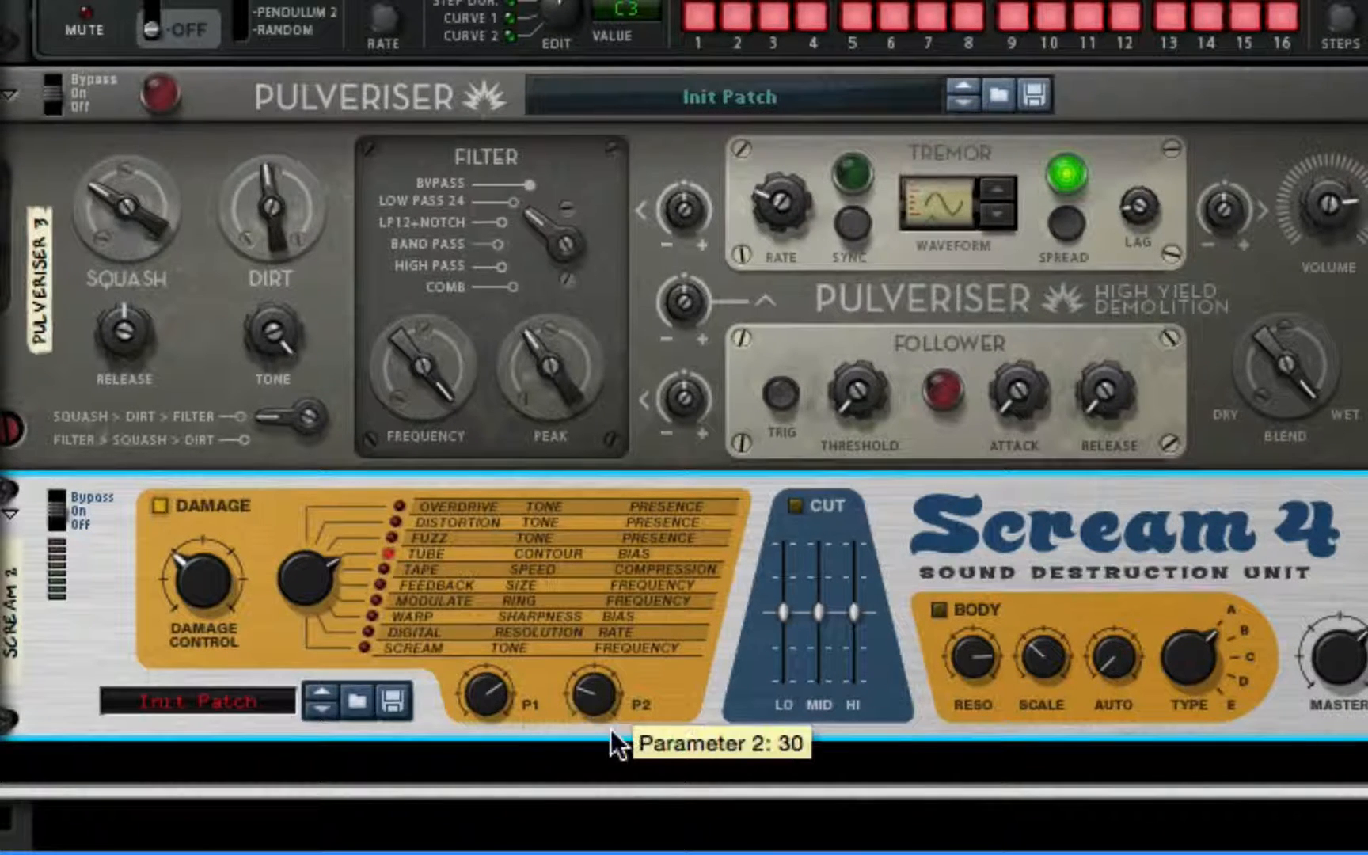
pyautogui.moveTo(610, 696); pyautogui.dragTo(610, 633)
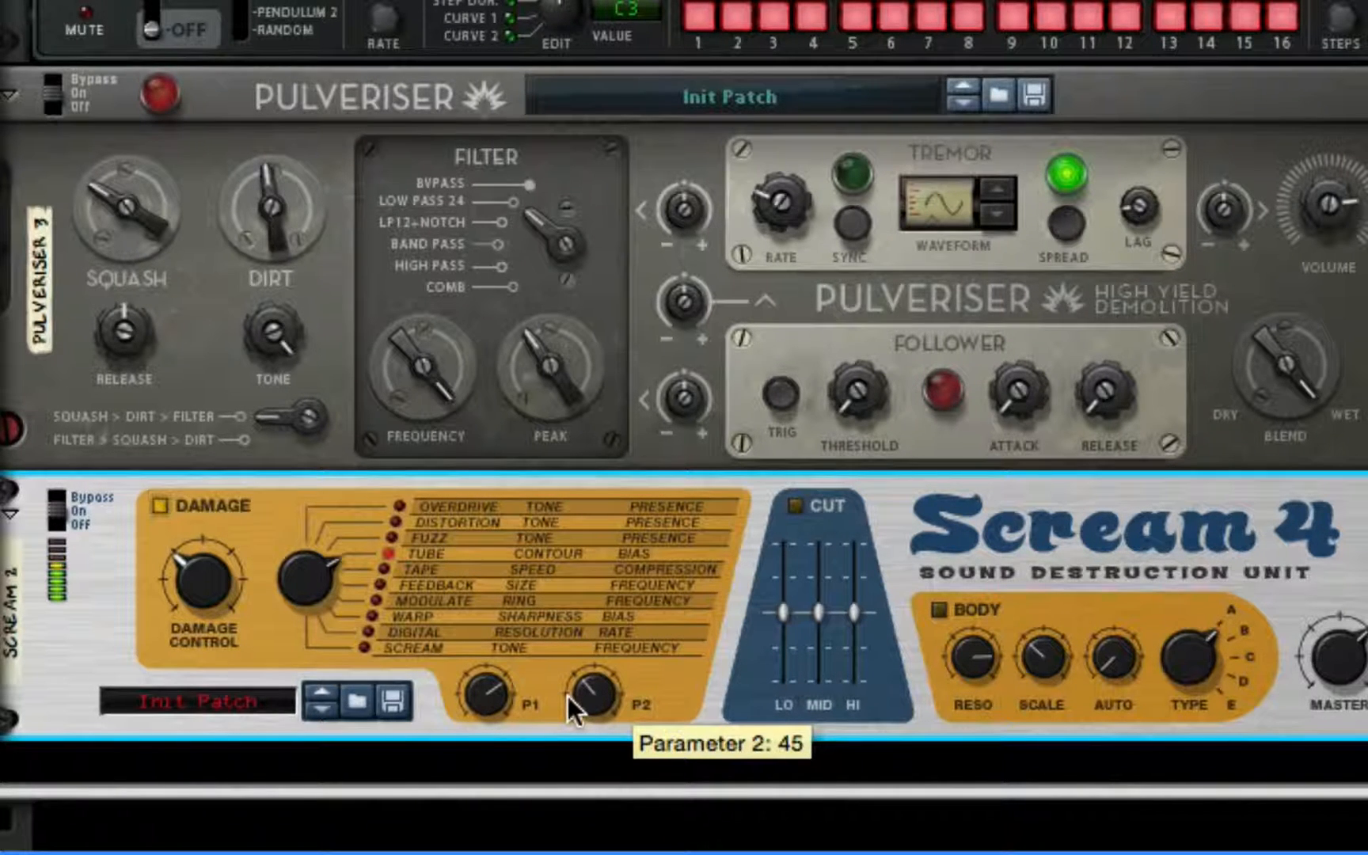
# Enable the Scream 4 Body section with Scale and Auto at their midpoints and body type E
pyautogui.click(941, 607)
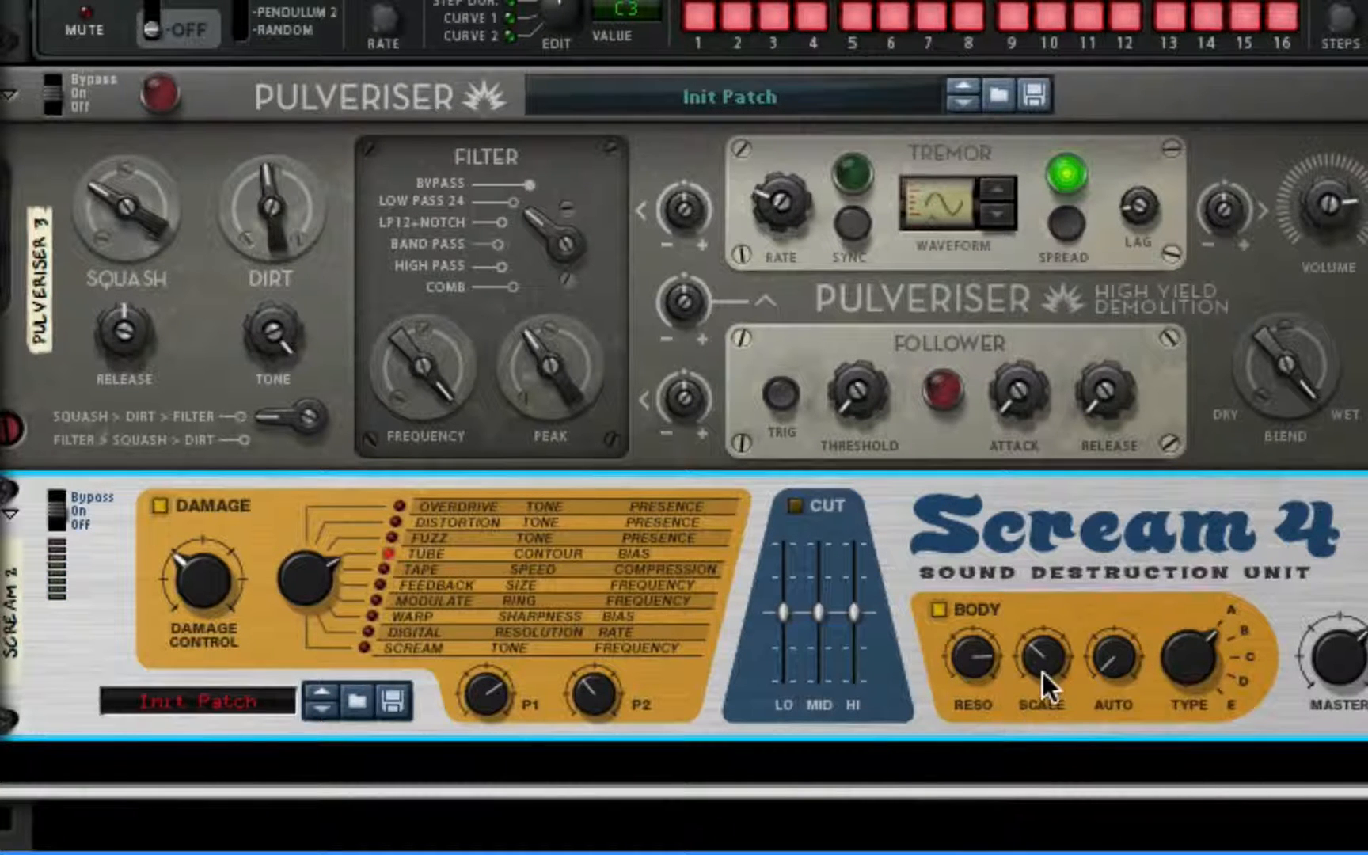
pyautogui.moveTo(1042, 672); pyautogui.dragTo(1090, 580)
pyautogui.moveTo(1109, 648); pyautogui.dragTo(1175, 393)
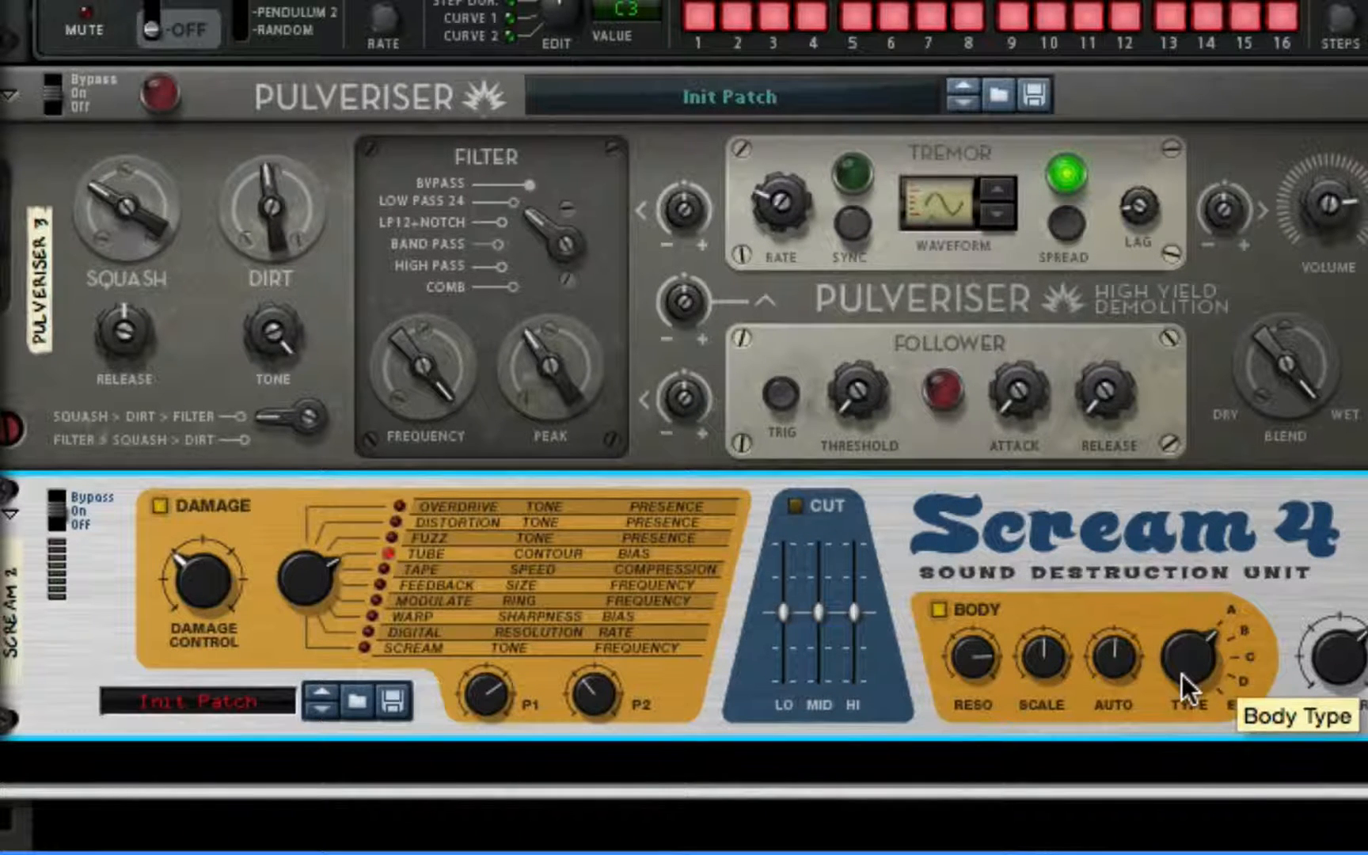
pyautogui.moveTo(1182, 675); pyautogui.dragTo(1318, 12)
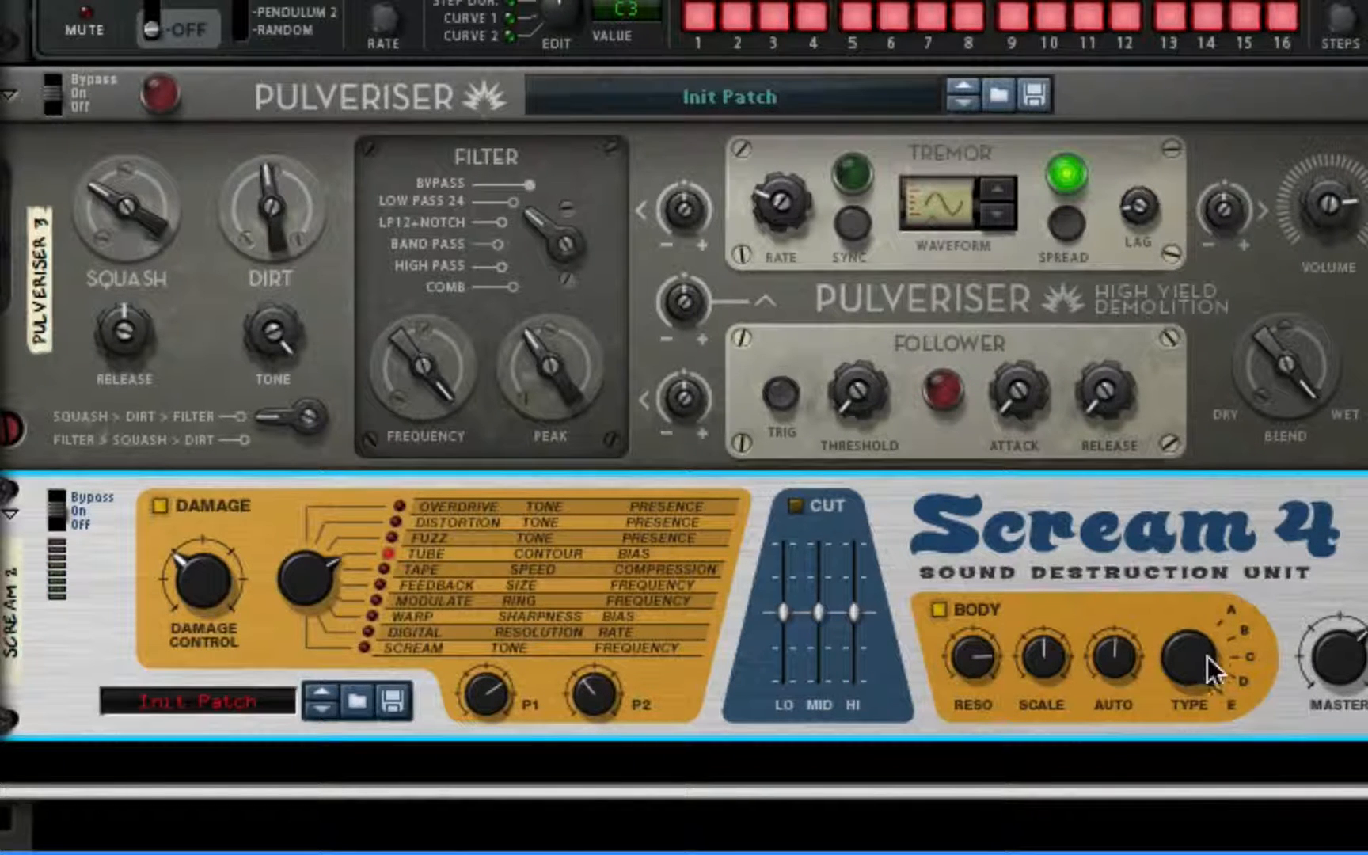
# Add an MClass Maximizer after the Scream 4, with its limiter off and Soft Clip enabled at maximum amount
pyautogui.rightClick(1105, 594)
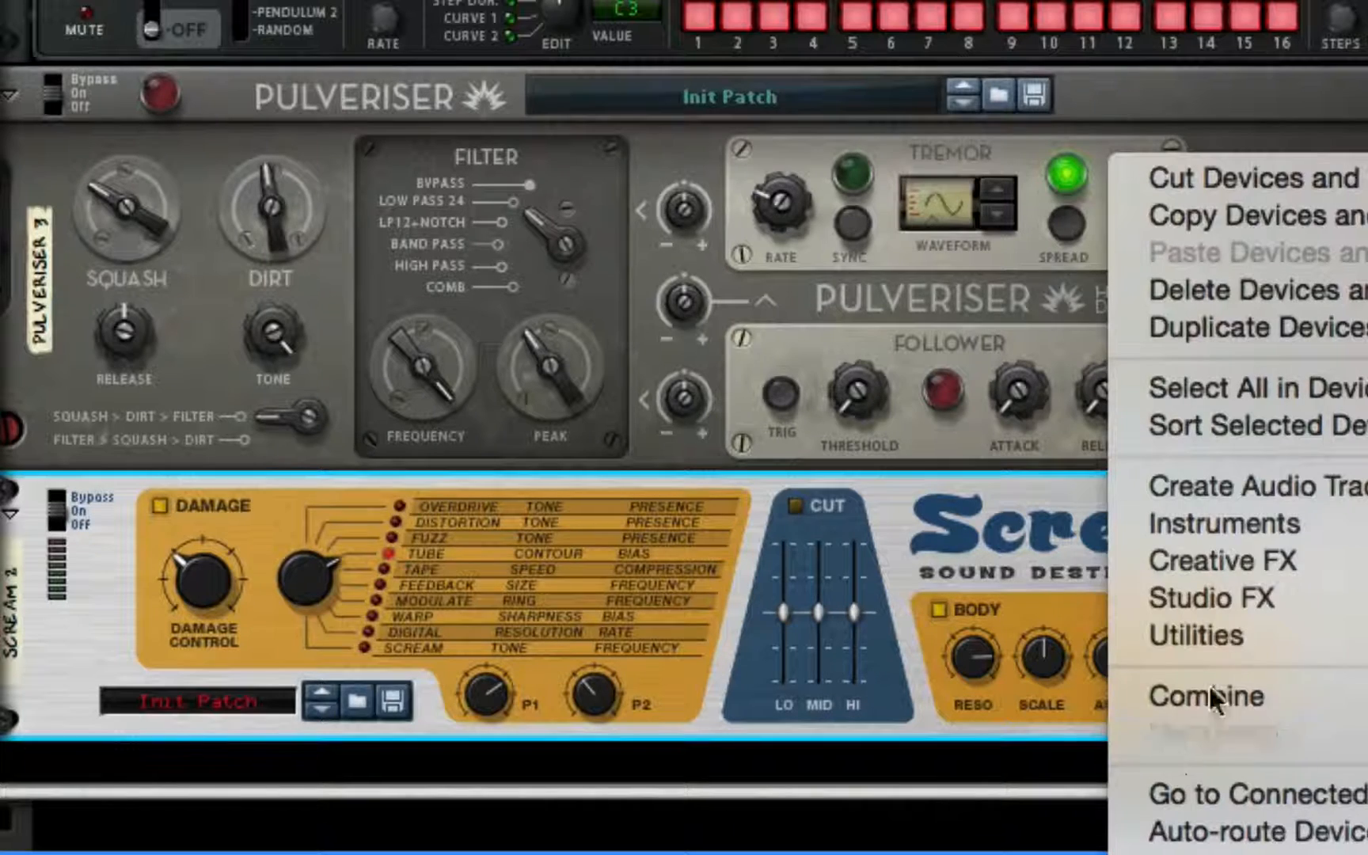
pyautogui.click(1367, 673)
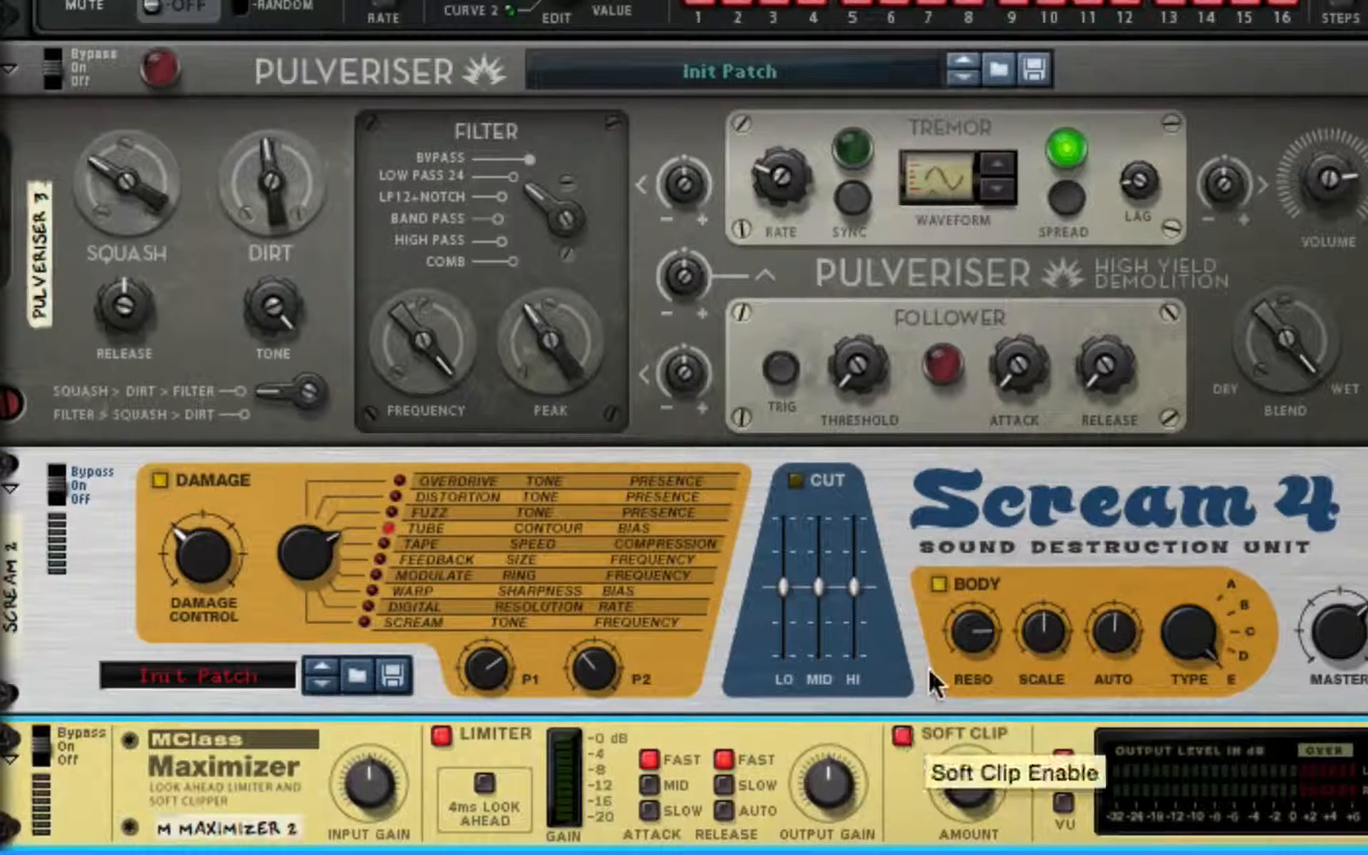
pyautogui.click(907, 739)
pyautogui.scroll(-5, 852, 616)
pyautogui.click(442, 383)
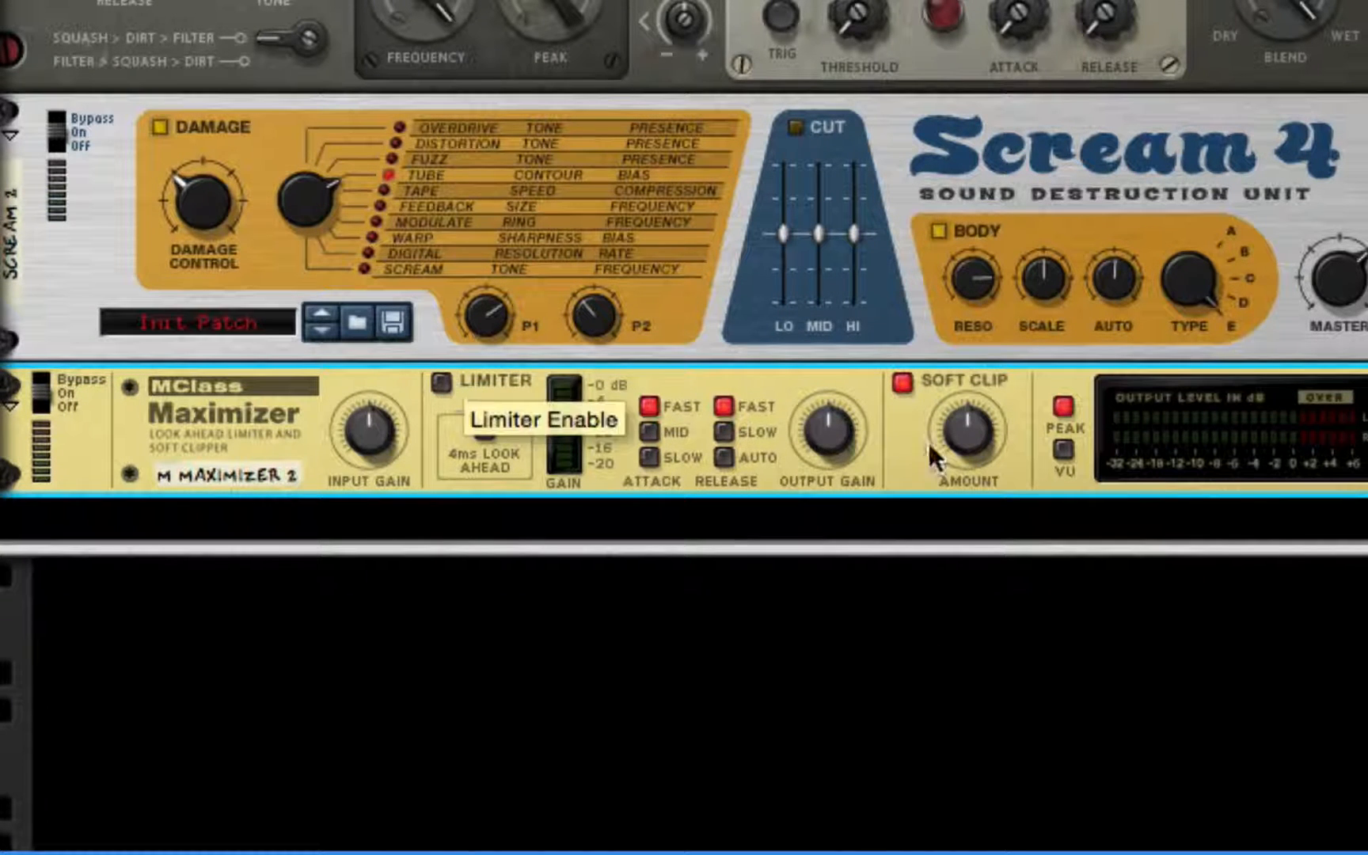
pyautogui.moveTo(952, 438); pyautogui.dragTo(953, 380)
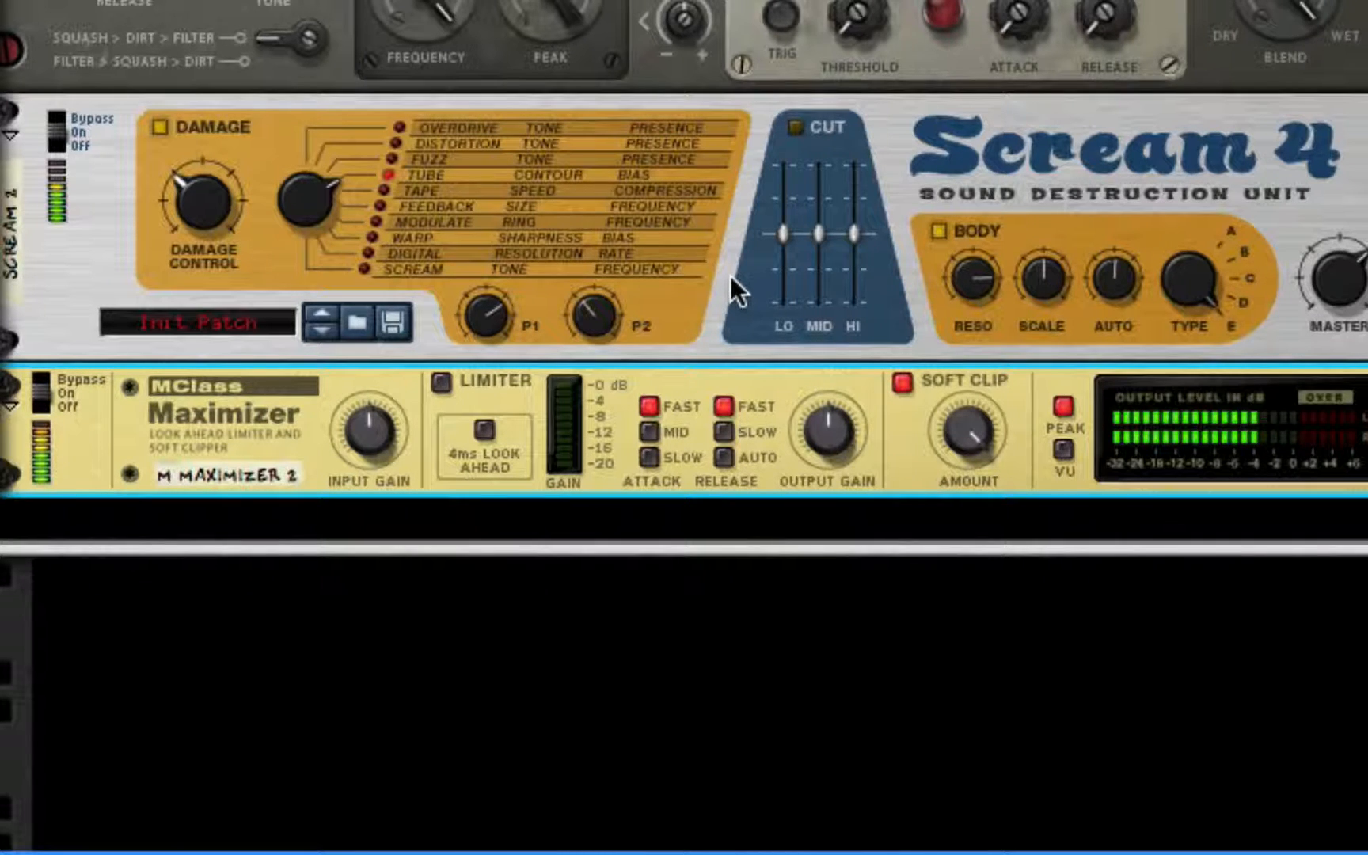
pyautogui.scroll(8, 762, 393)
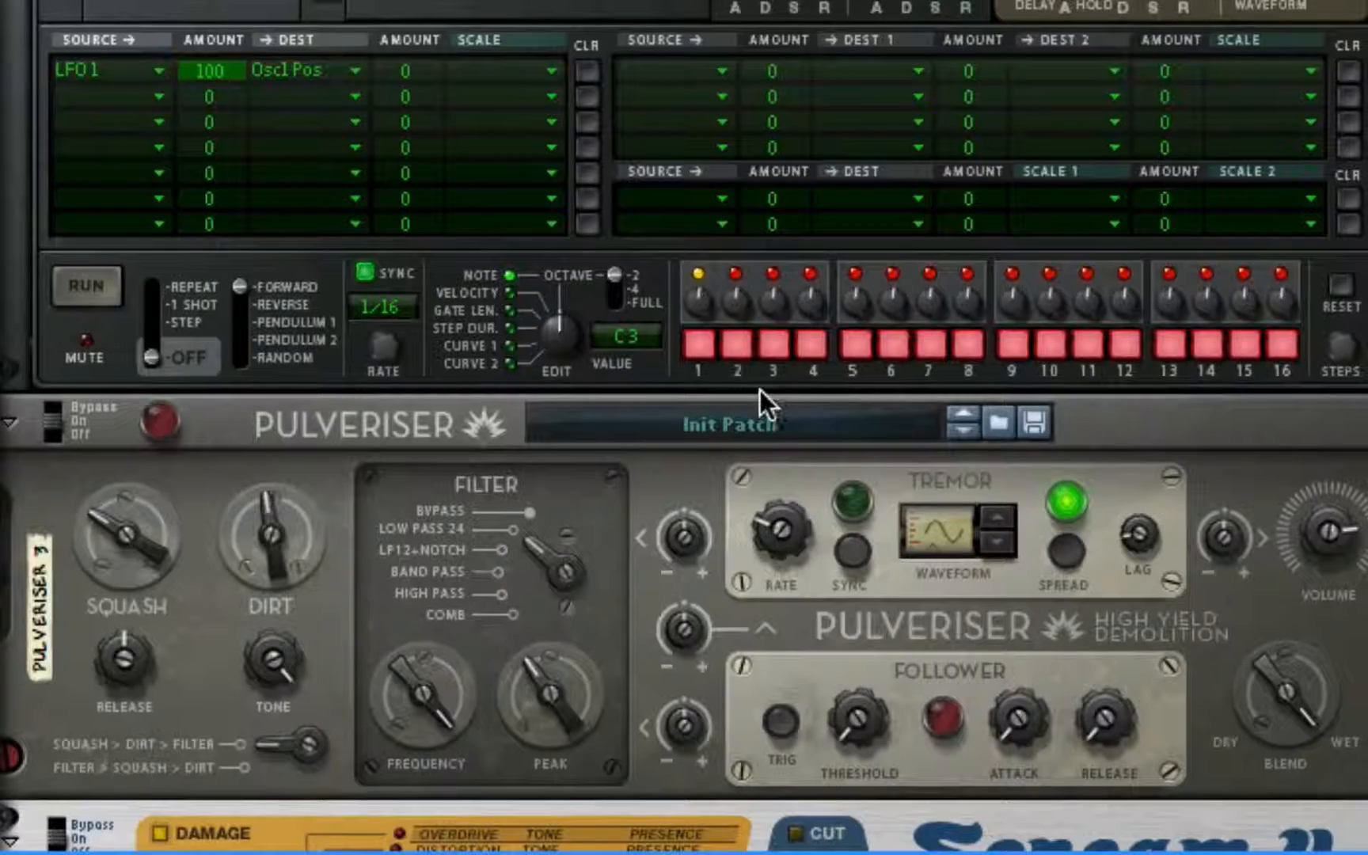
pyautogui.scroll(5, 752, 375)
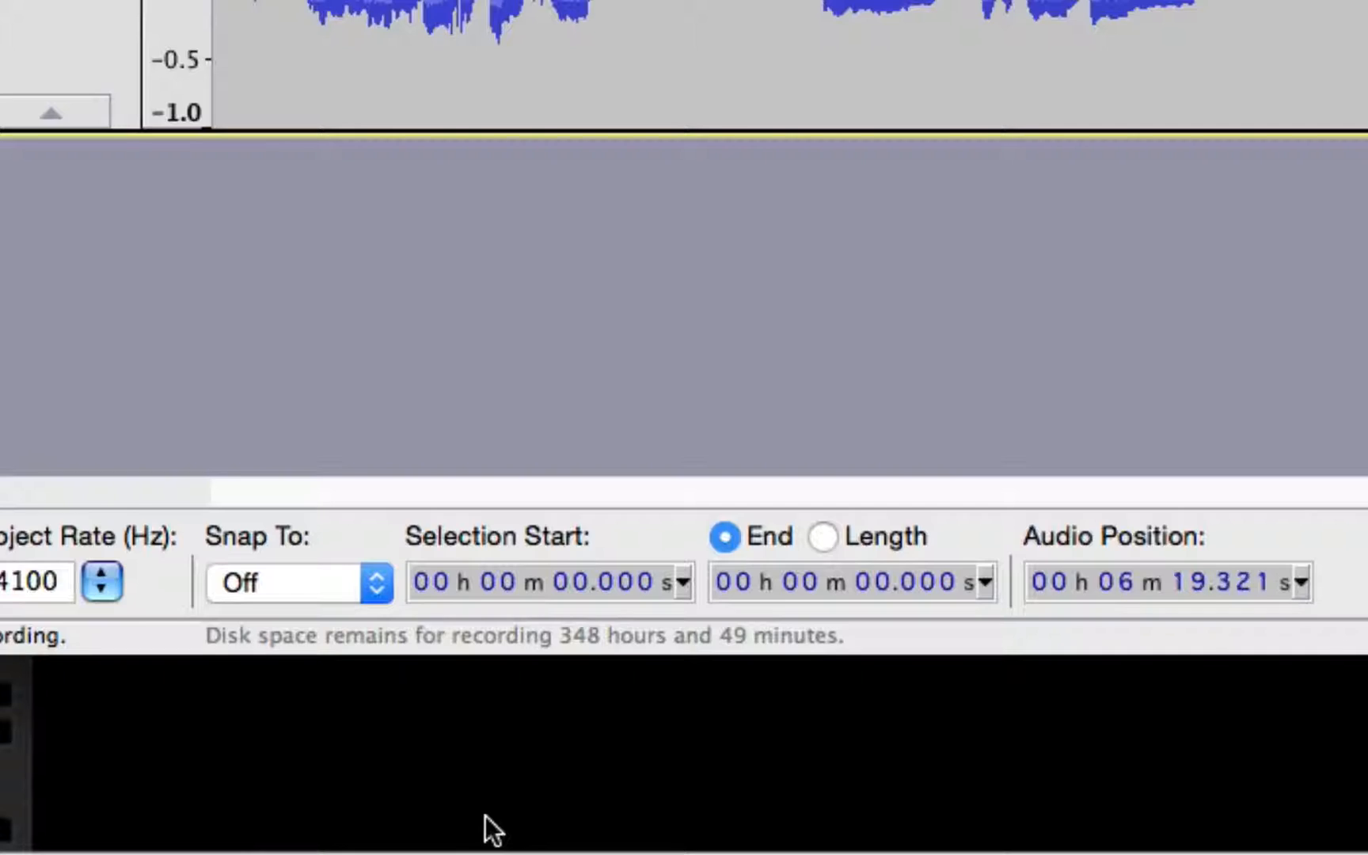
pyautogui.click(485, 816)
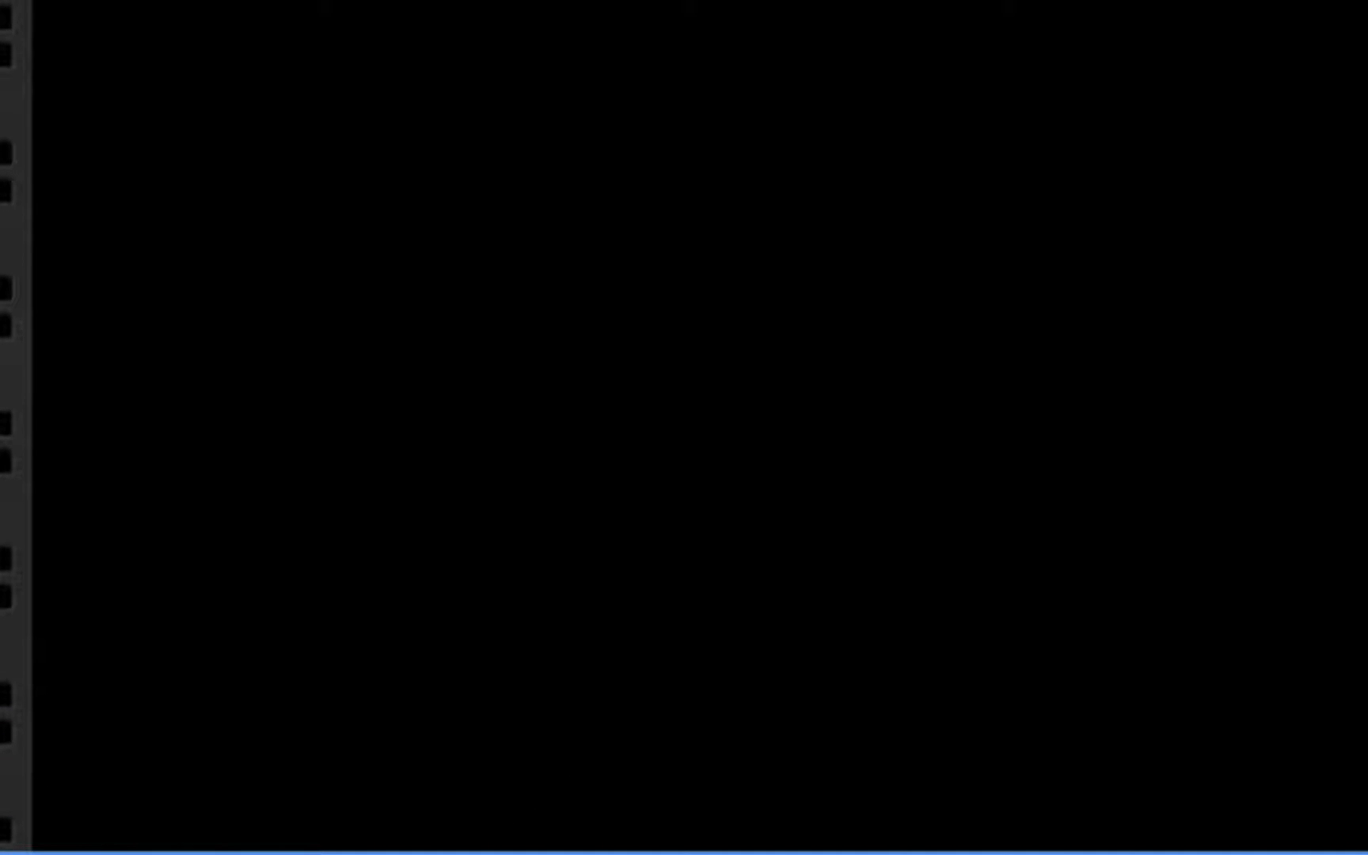
pyautogui.scroll(5, 684, 428)
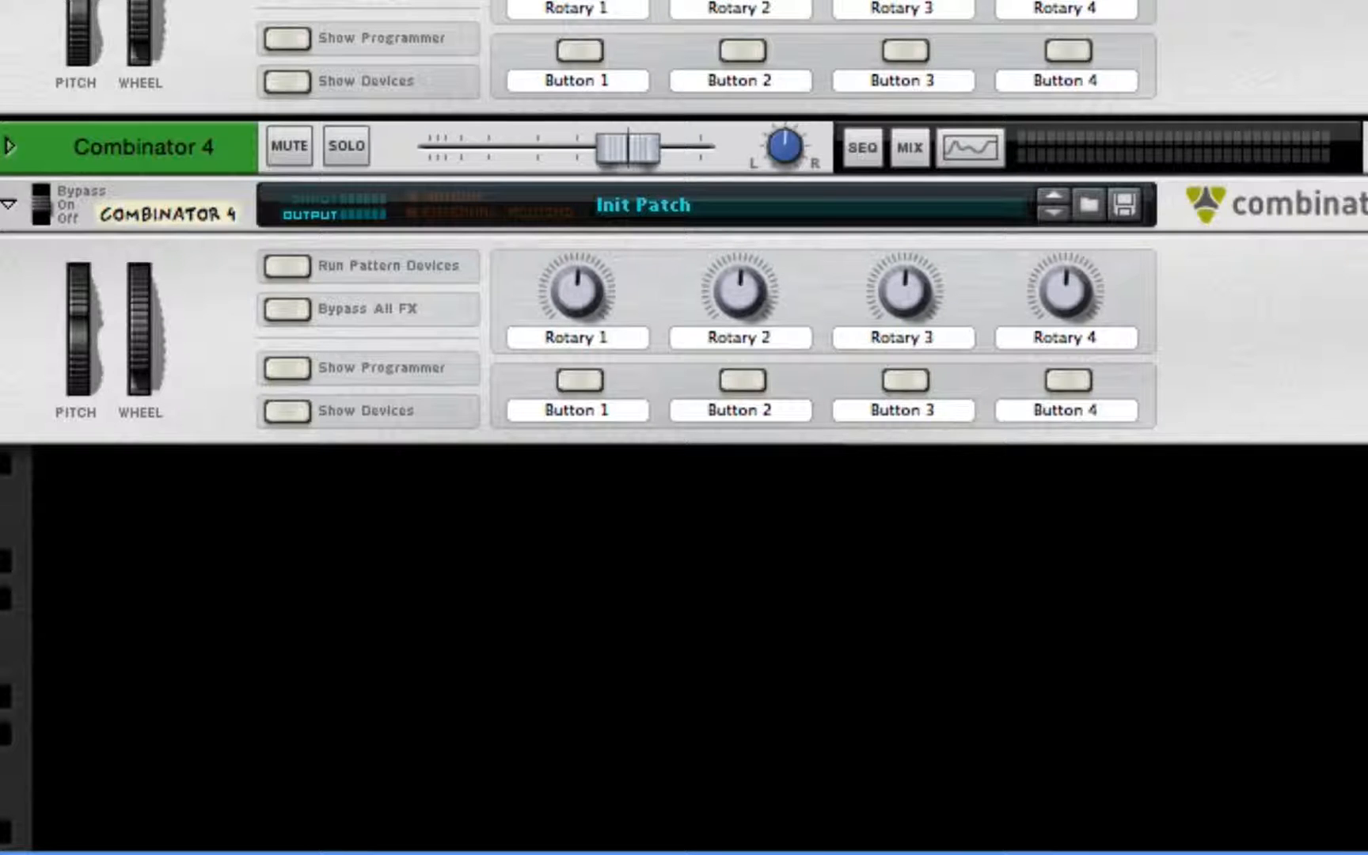
# Start playback of the soloed Combinator 1 part from bar 13 and examine the settings of its SubTractor
pyautogui.scroll(-3, 684, 427)
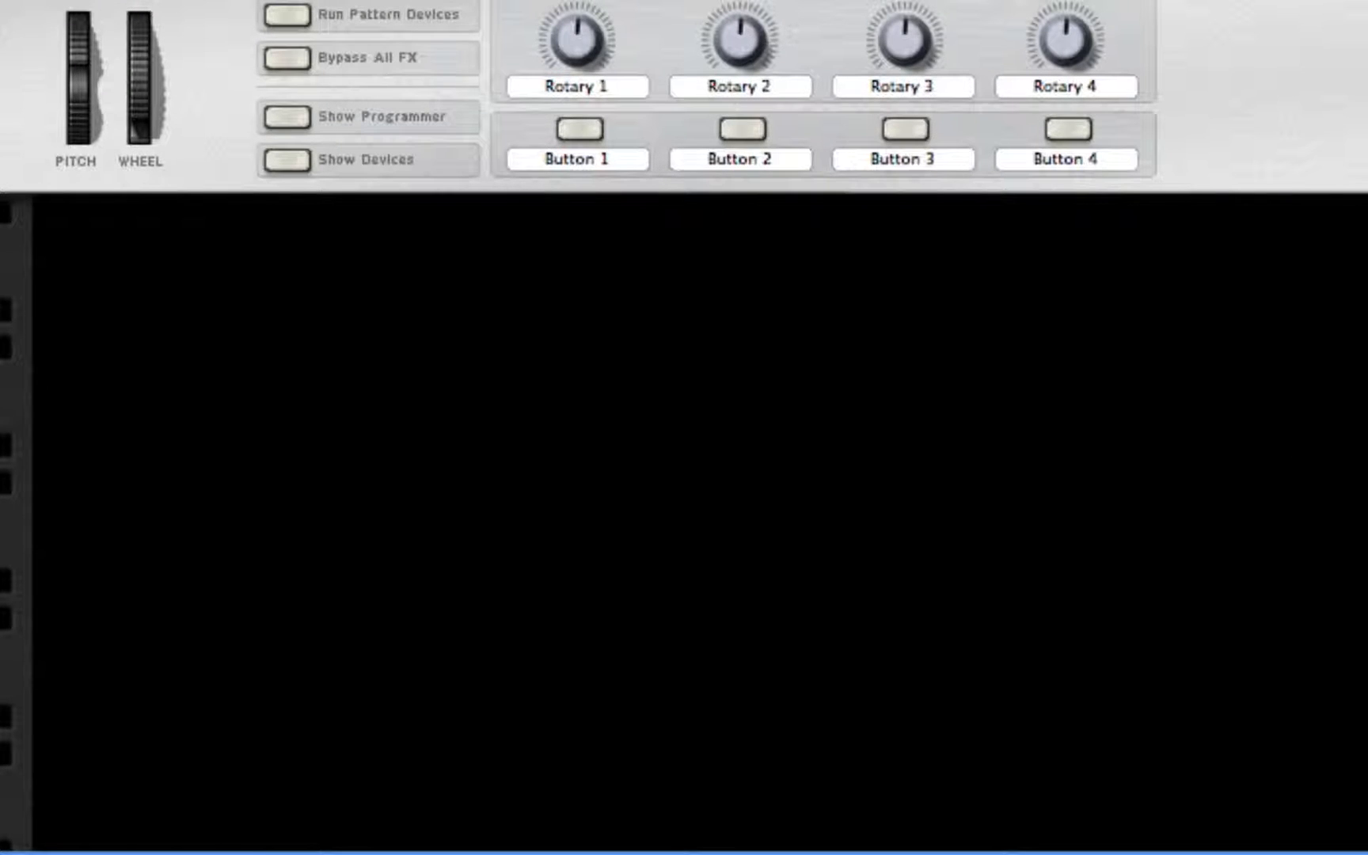
pyautogui.press('F7')
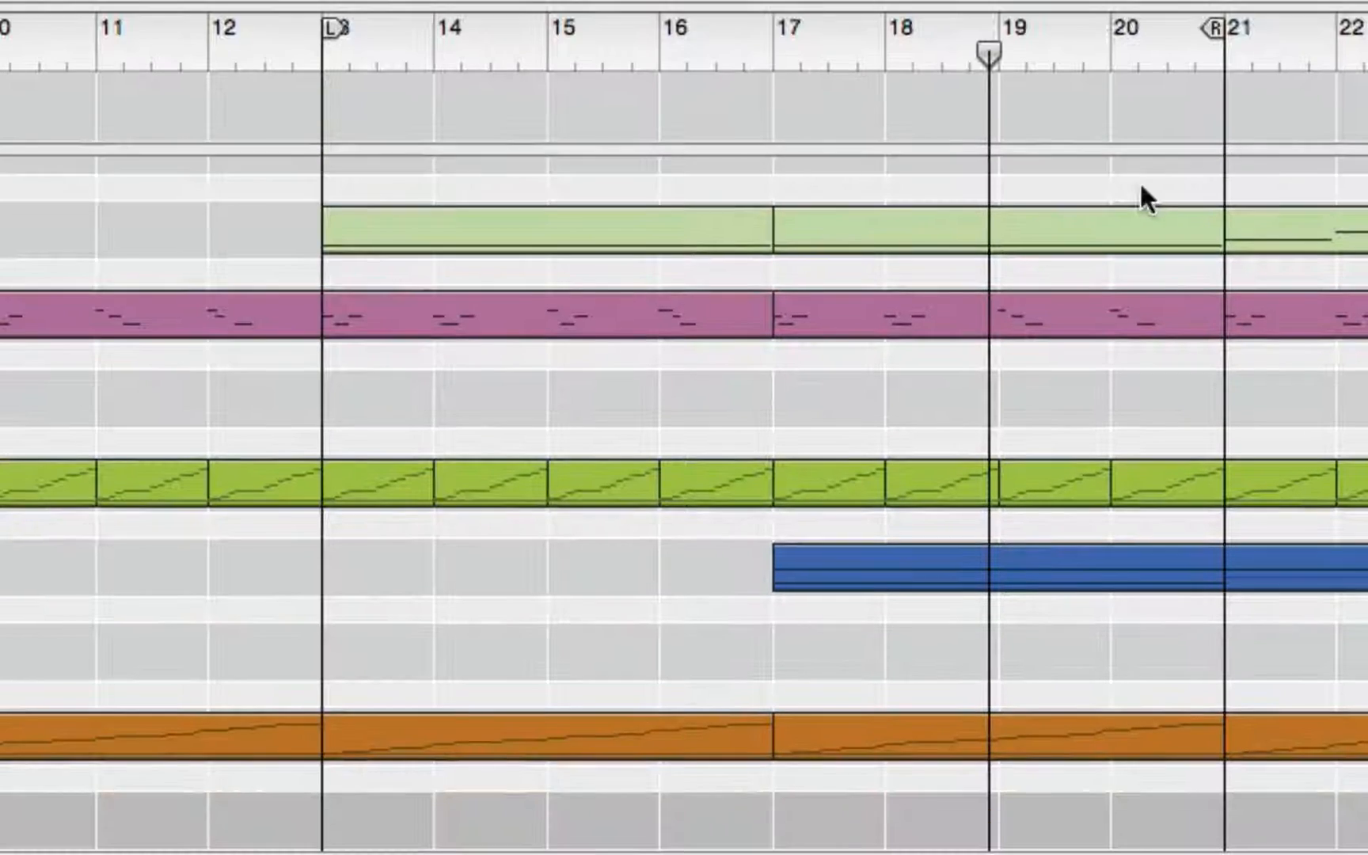
pyautogui.click(321, 54)
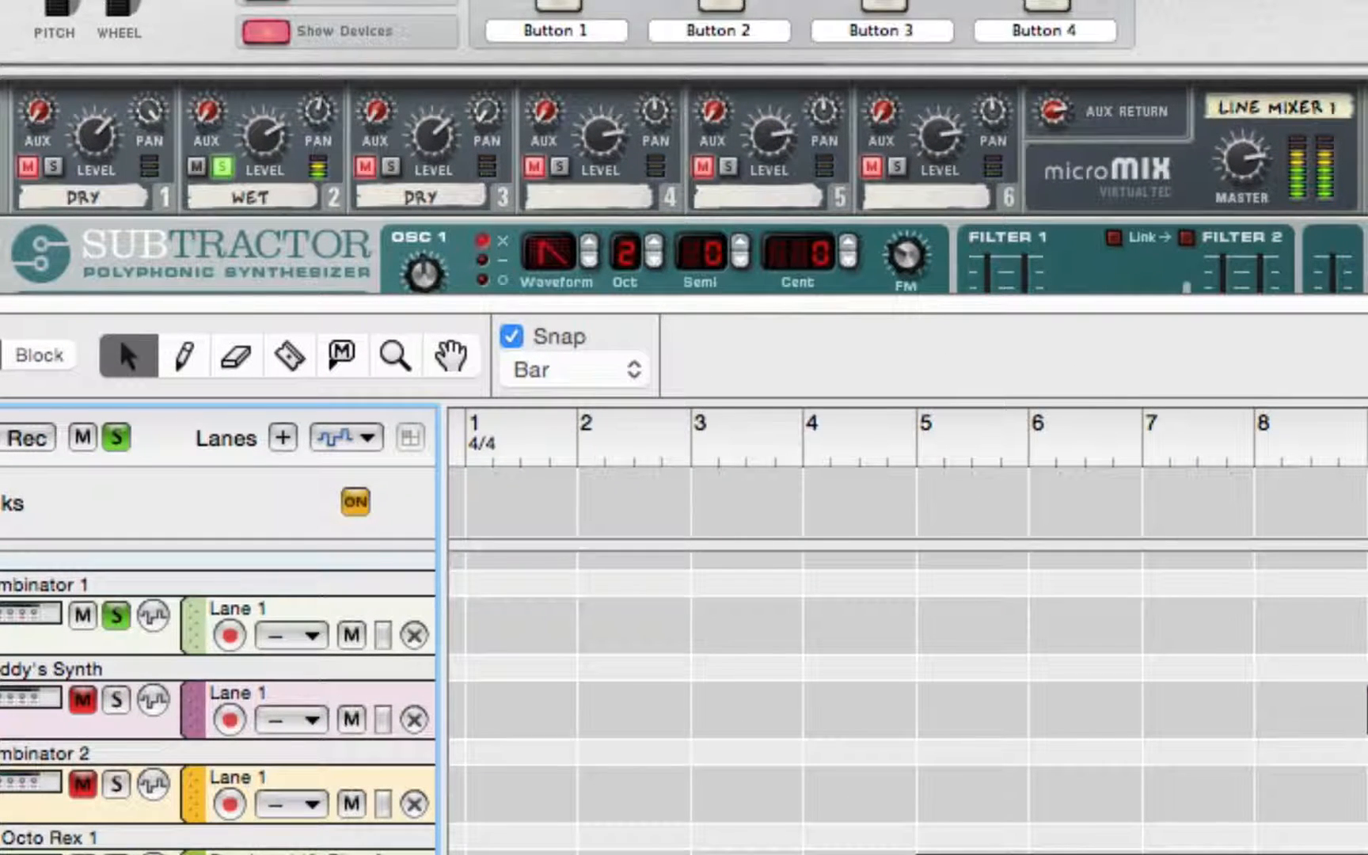
pyautogui.press('F6')
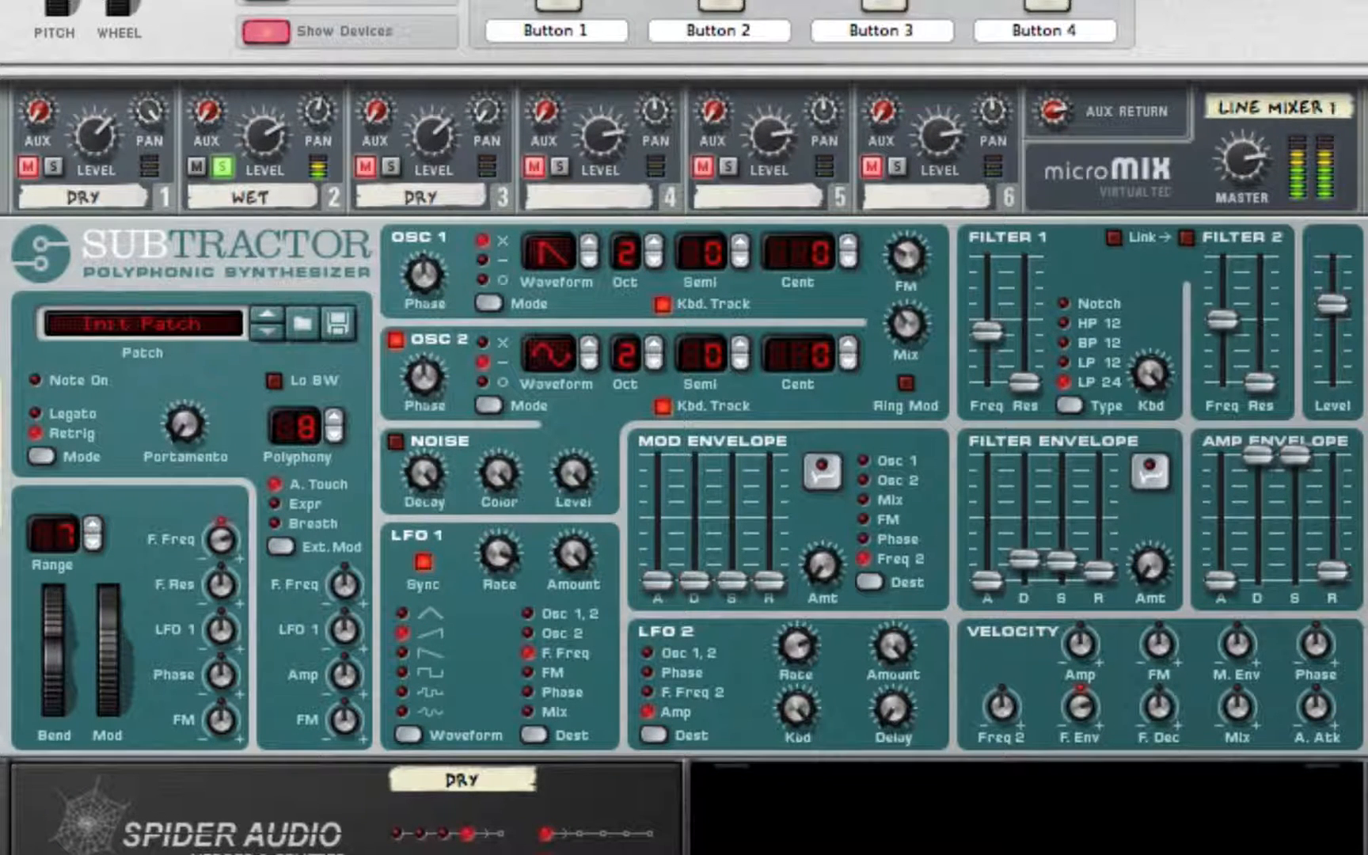
pyautogui.scroll(-3, 956, 3)
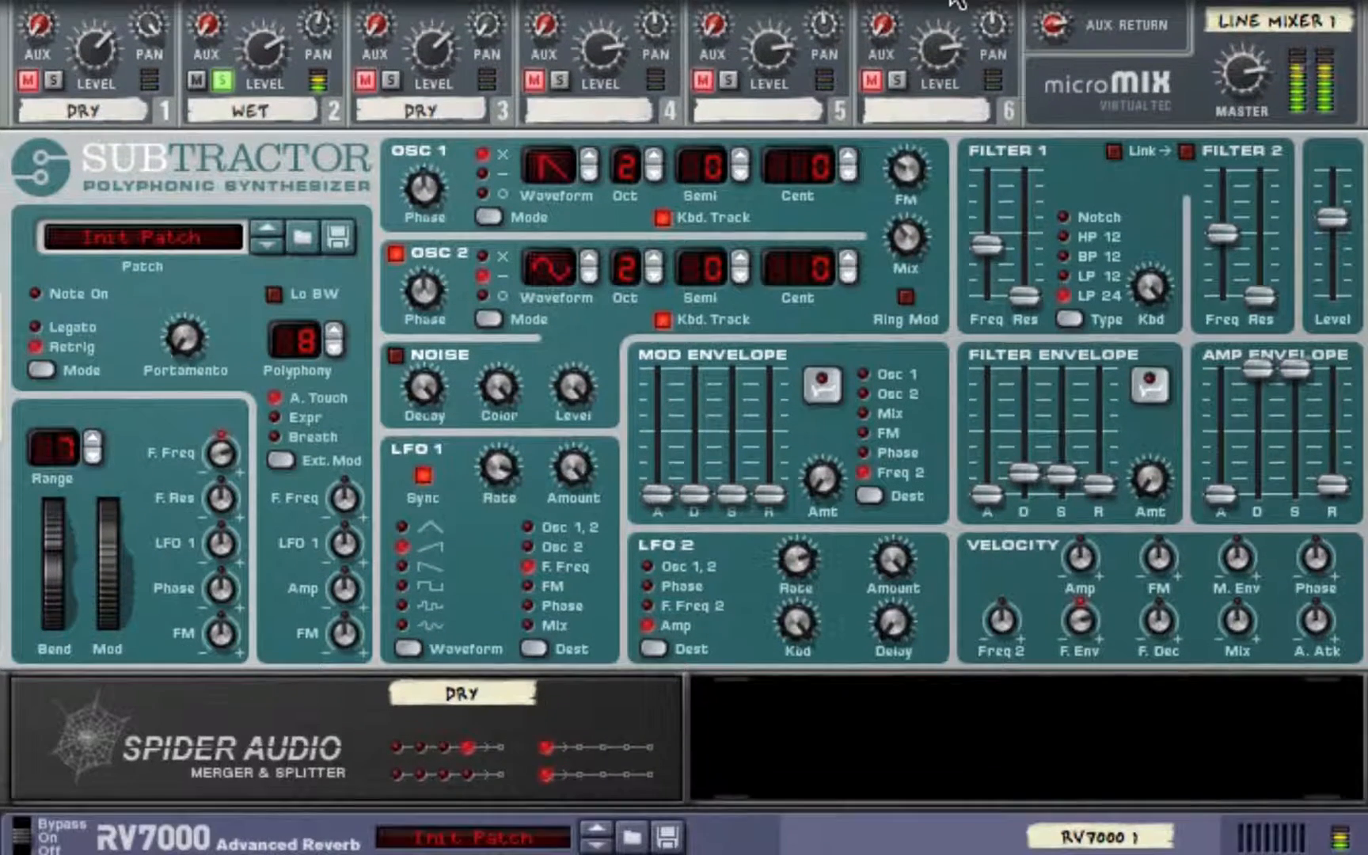
pyautogui.scroll(-1, 956, 2)
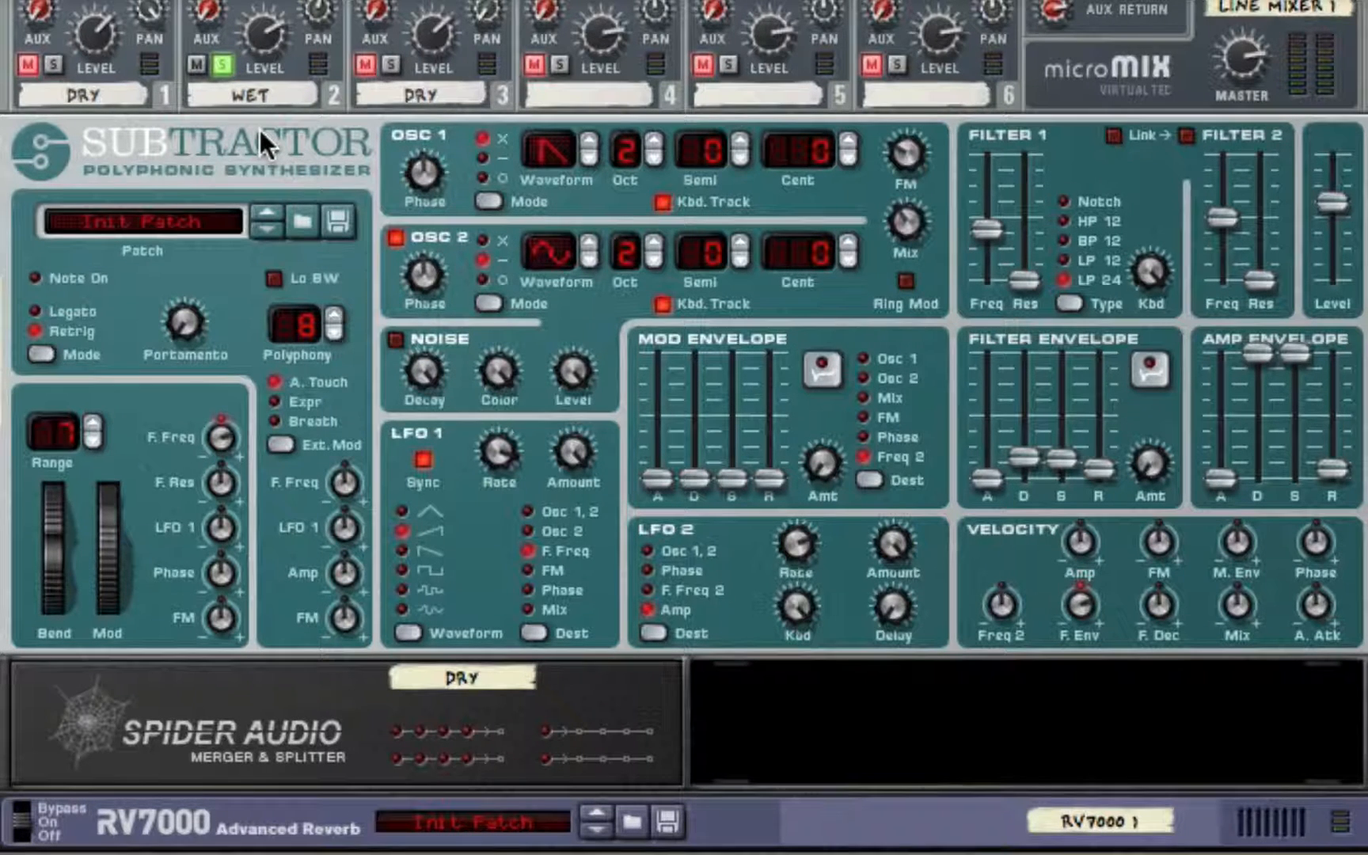
# Add a SubTractor Analog Synthesizer inside the empty Combinator 5
pyautogui.scroll(-3, 806, 422)
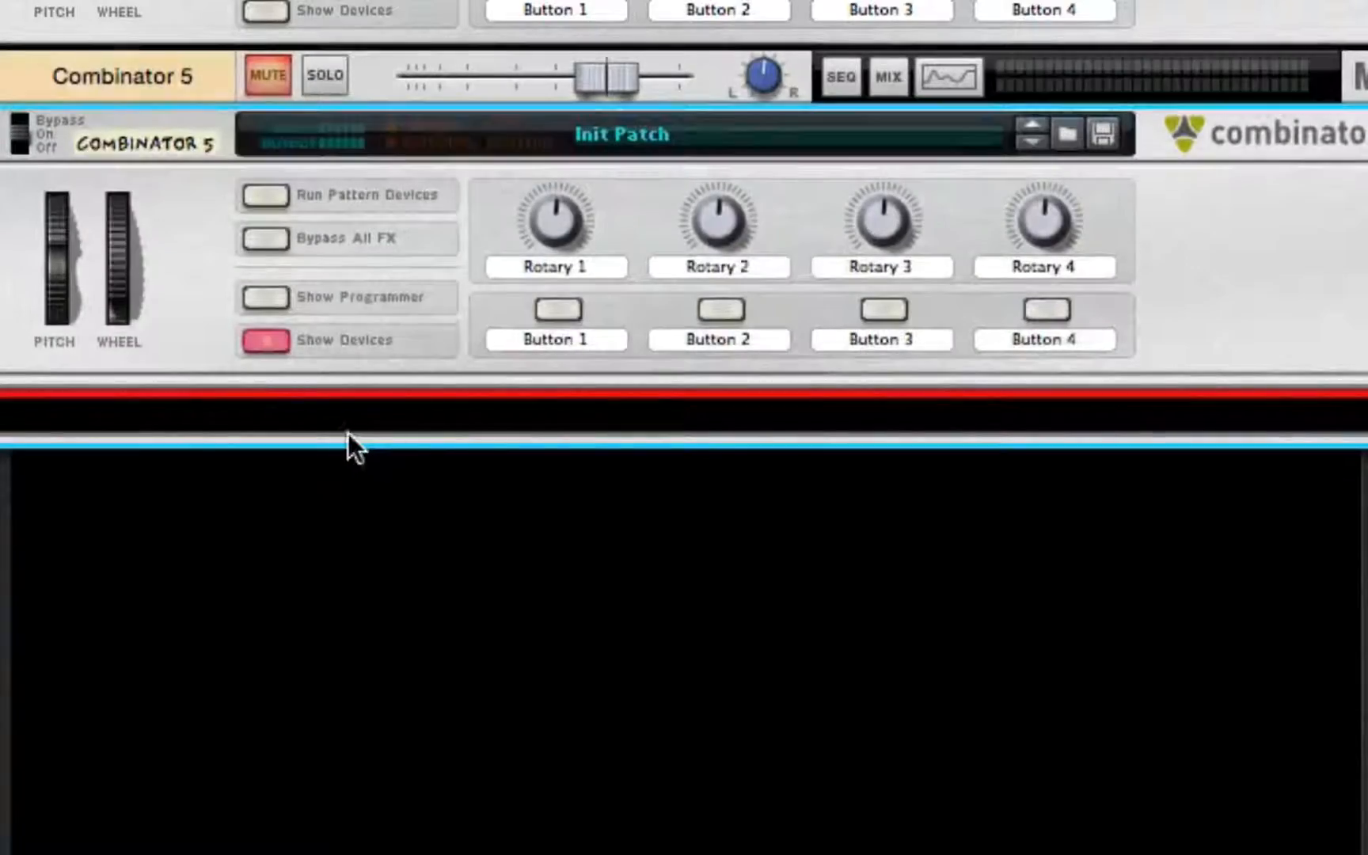
pyautogui.rightClick(339, 409)
pyautogui.moveTo(386, 463)
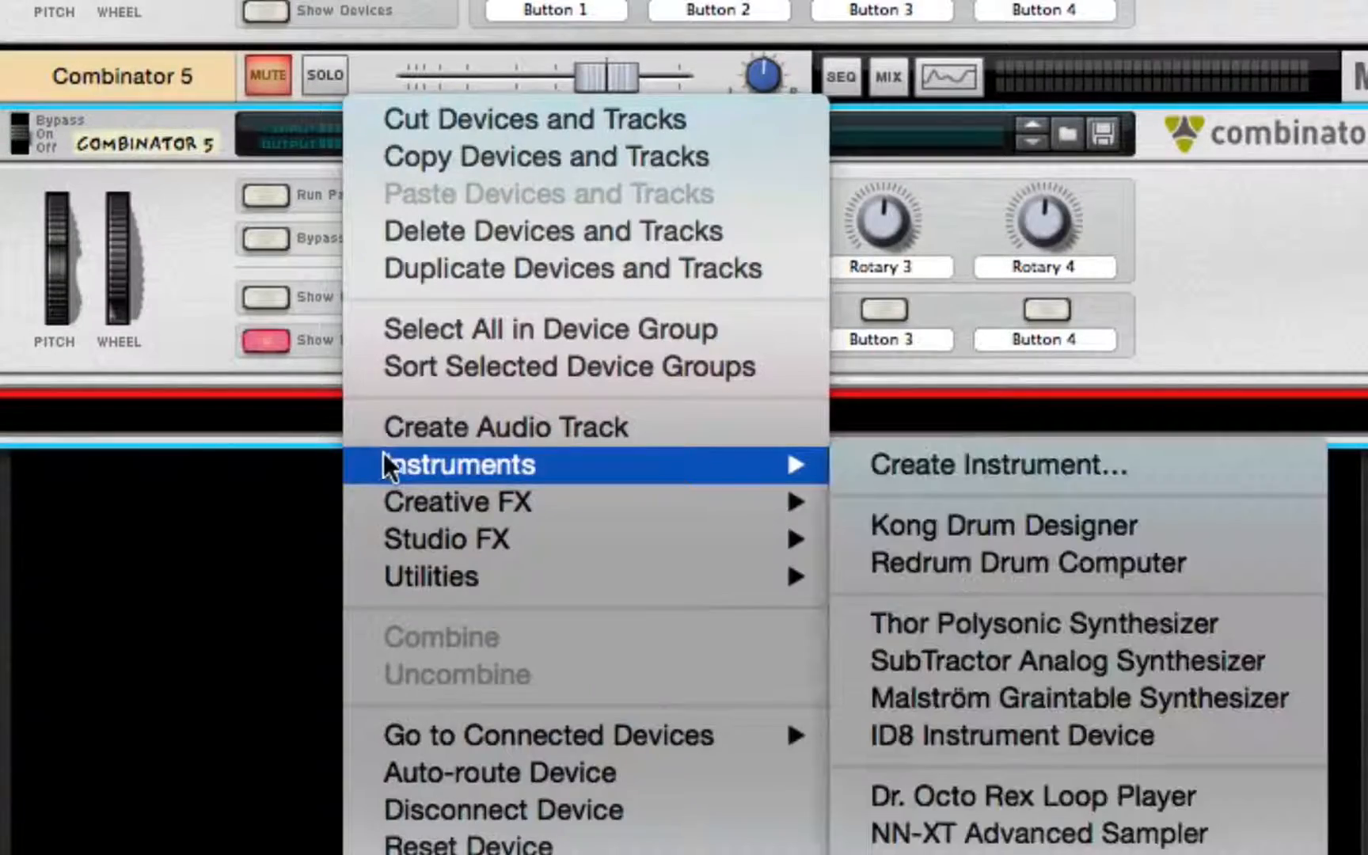
pyautogui.click(1037, 666)
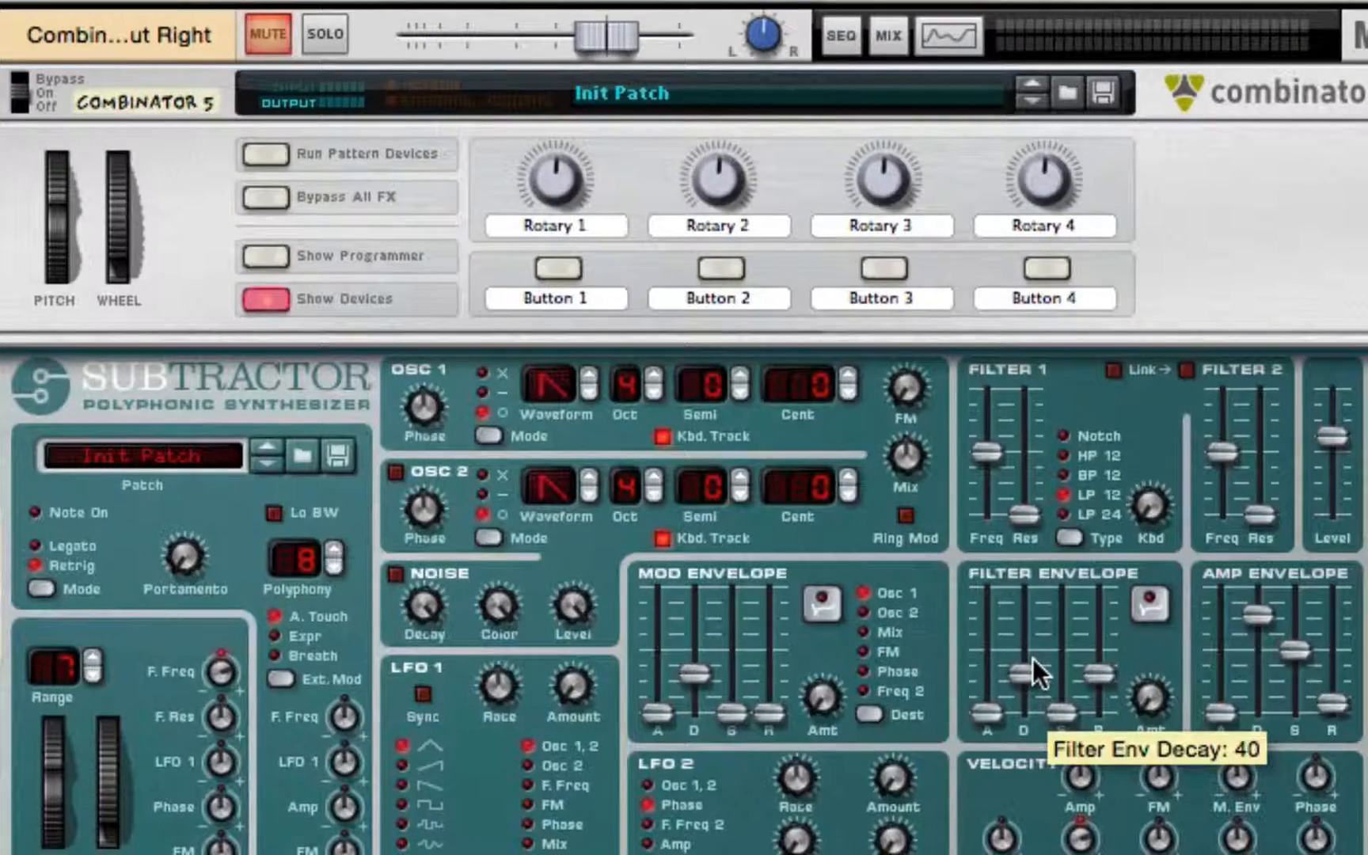
pyautogui.scroll(-2, 461, 239)
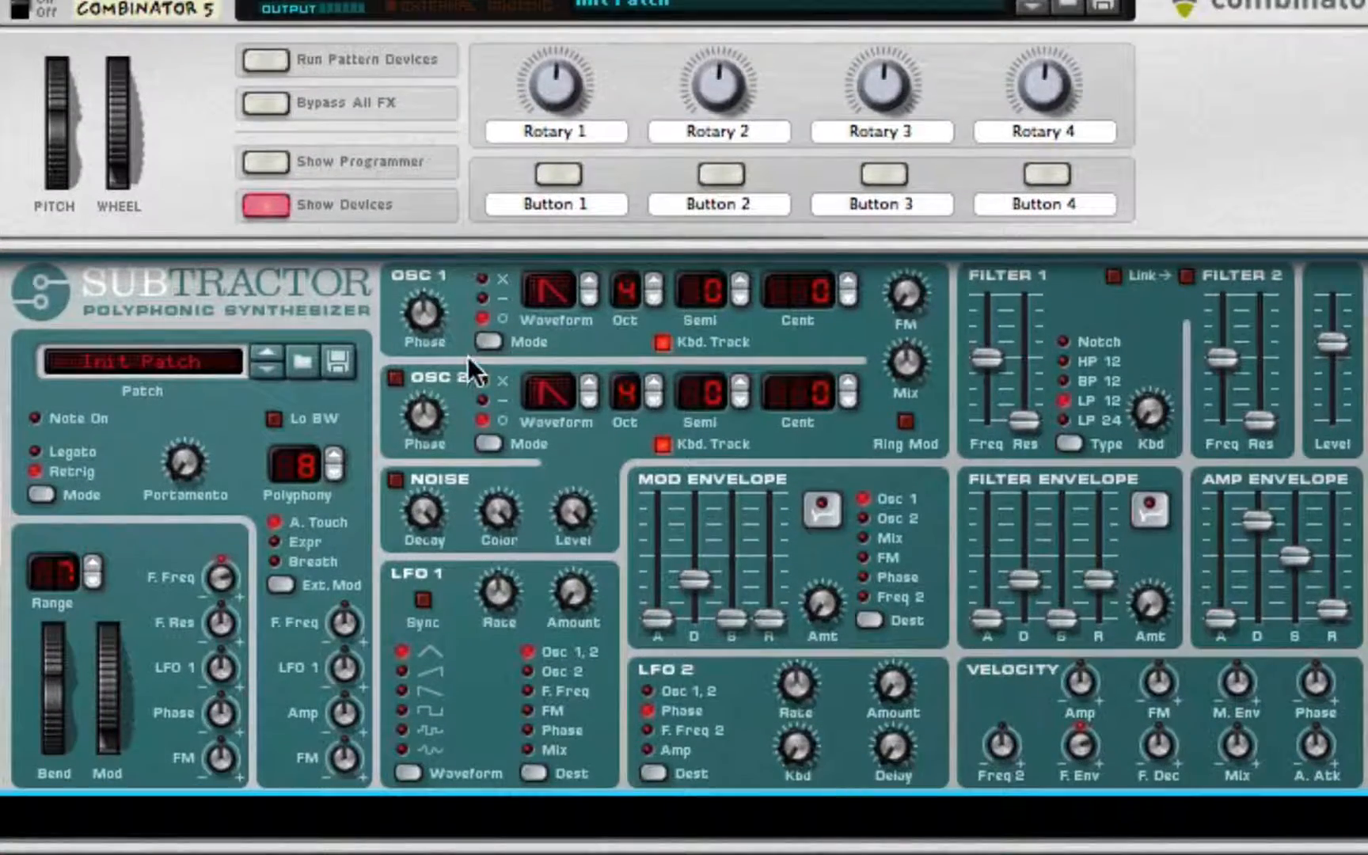
pyautogui.scroll(-1, 468, 360)
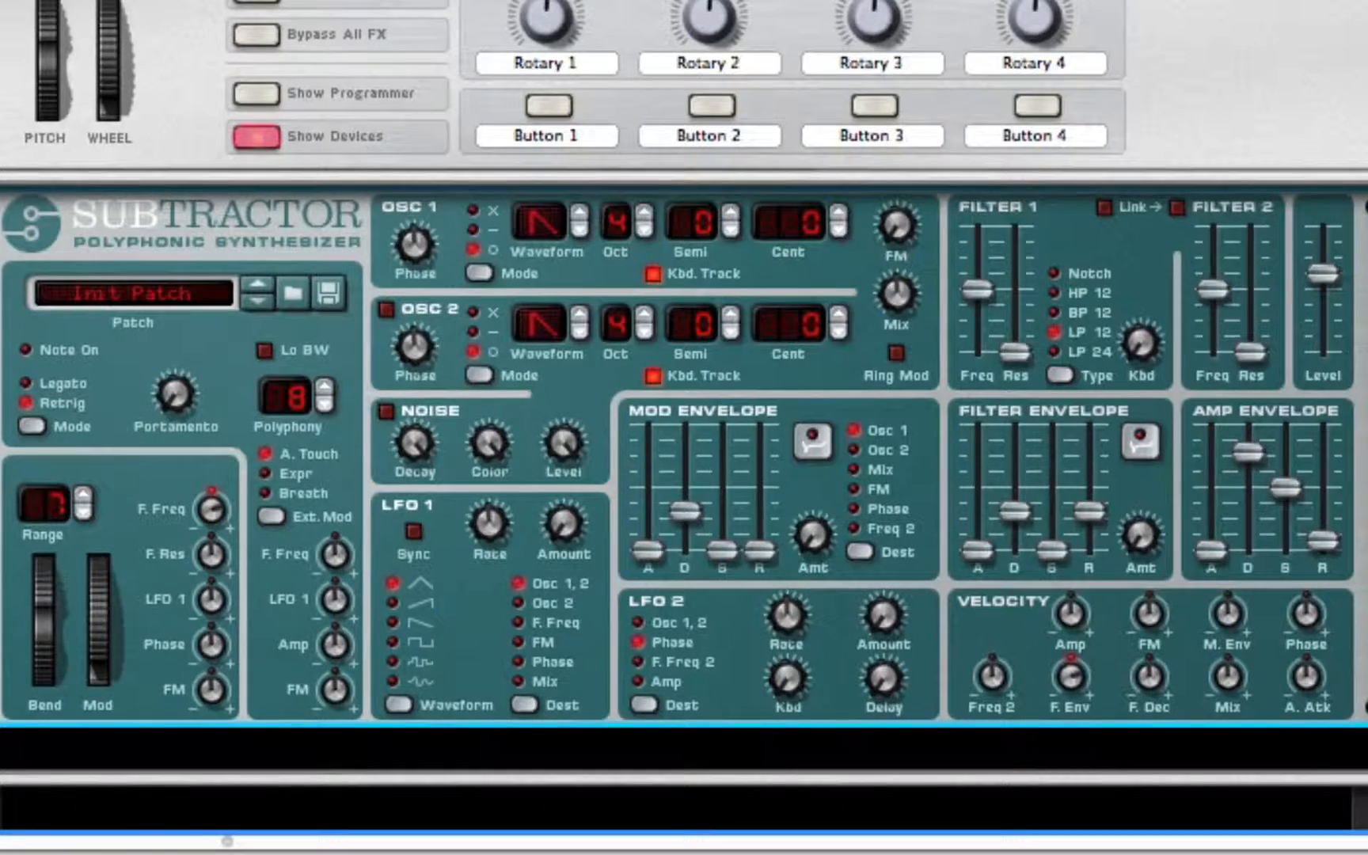
# Unmute Combinator 5 and set its SubTractor's Osc 1 to phase mode X at octave 2, with Filter 1 as LP 24
pyautogui.scroll(5, 684, 427)
pyautogui.click(258, 305)
pyautogui.scroll(-4, 684, 427)
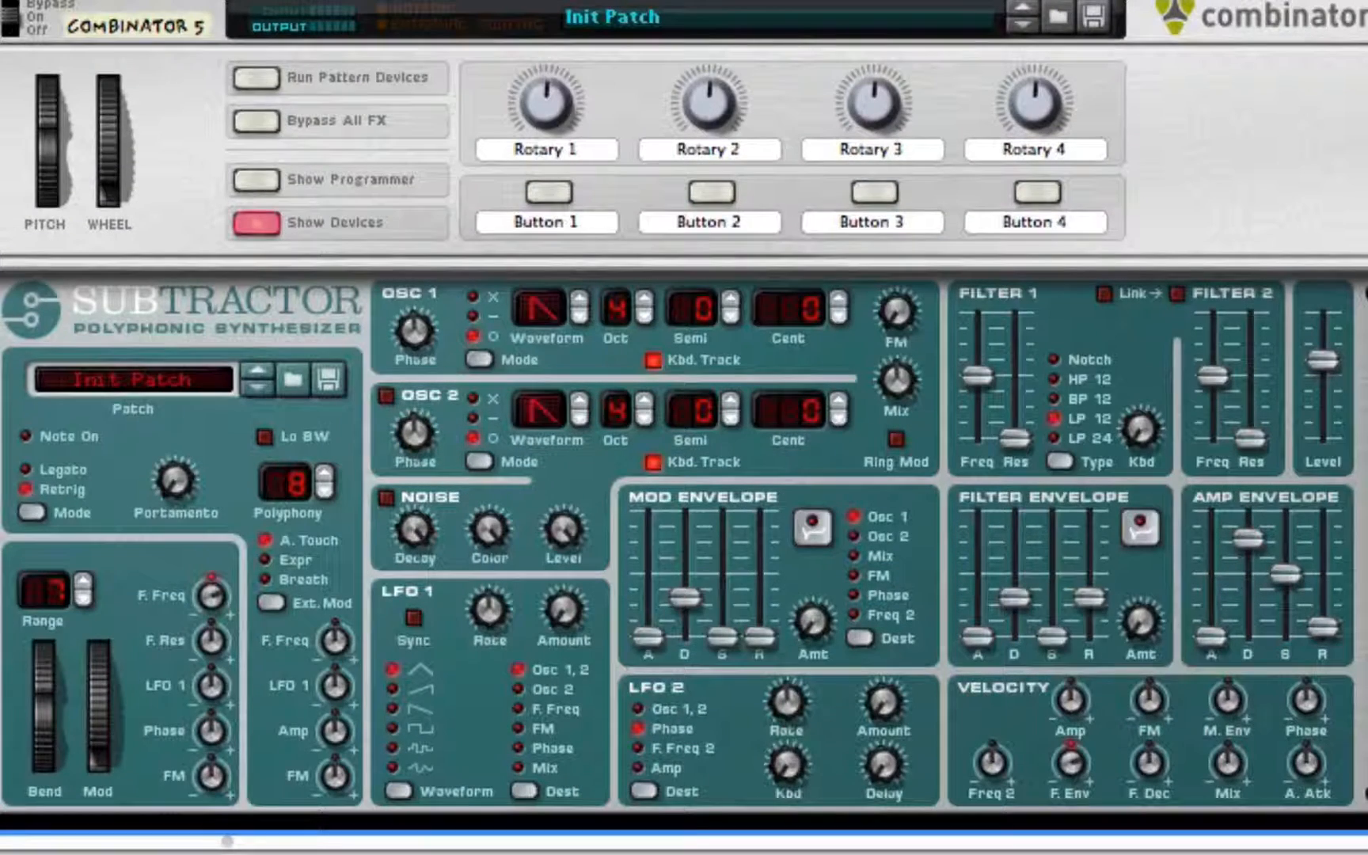
pyautogui.scroll(-4, 909, 32)
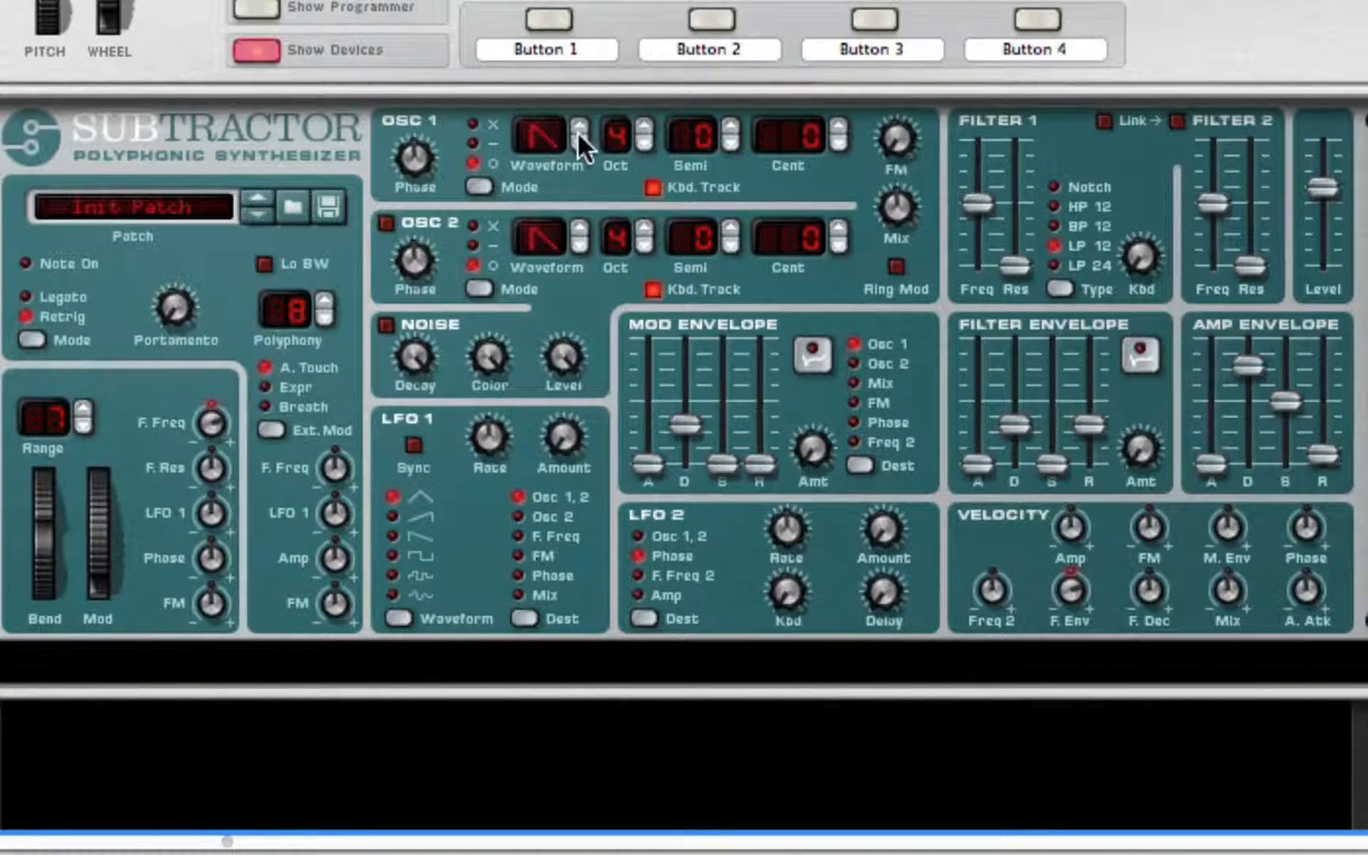
pyautogui.click(474, 126)
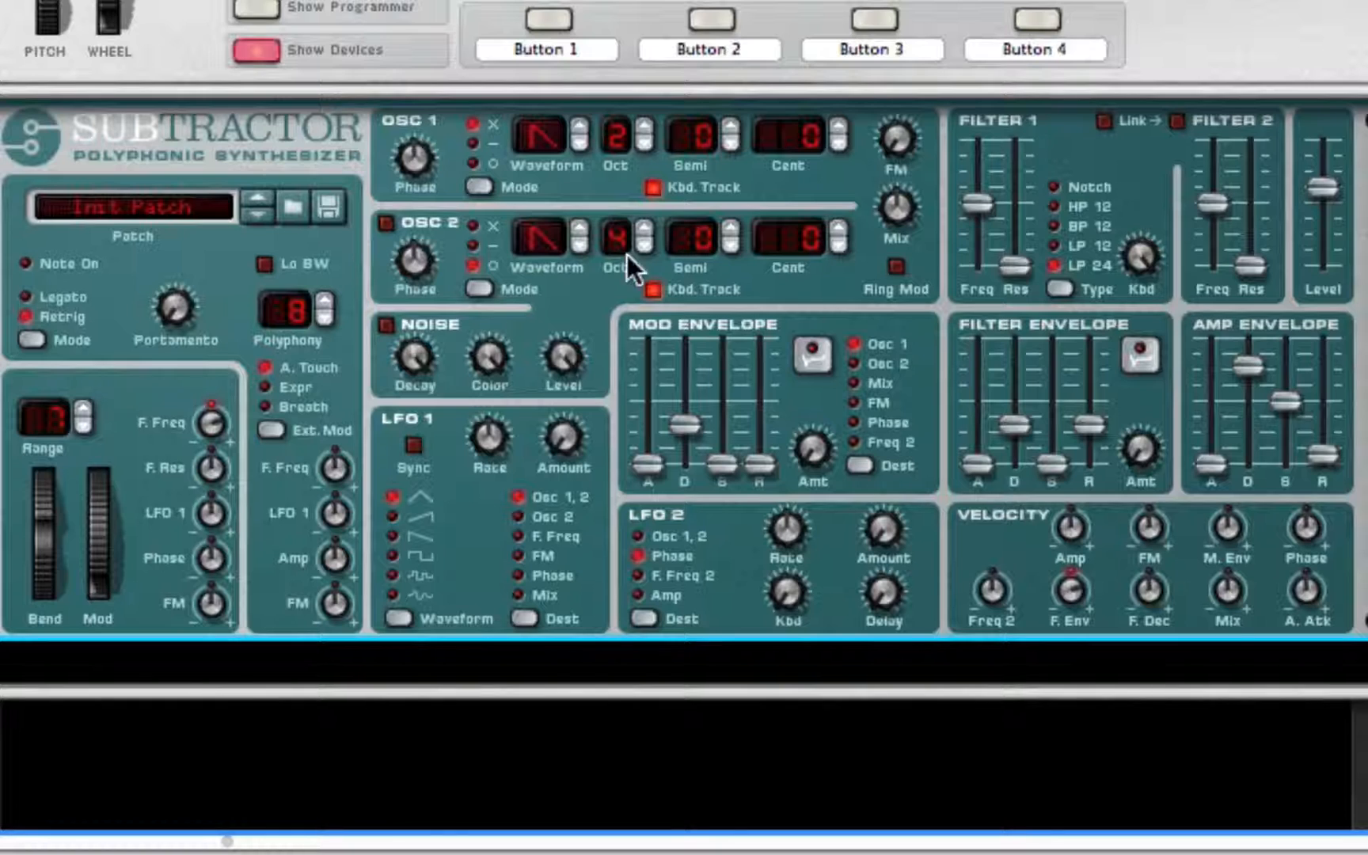
# Enable Osc 2 with a sine waveform at octave 2 and its phase mode set to minus
pyautogui.click(385, 221)
pyautogui.click(579, 230)
pyautogui.click(578, 230)
pyautogui.click(579, 230)
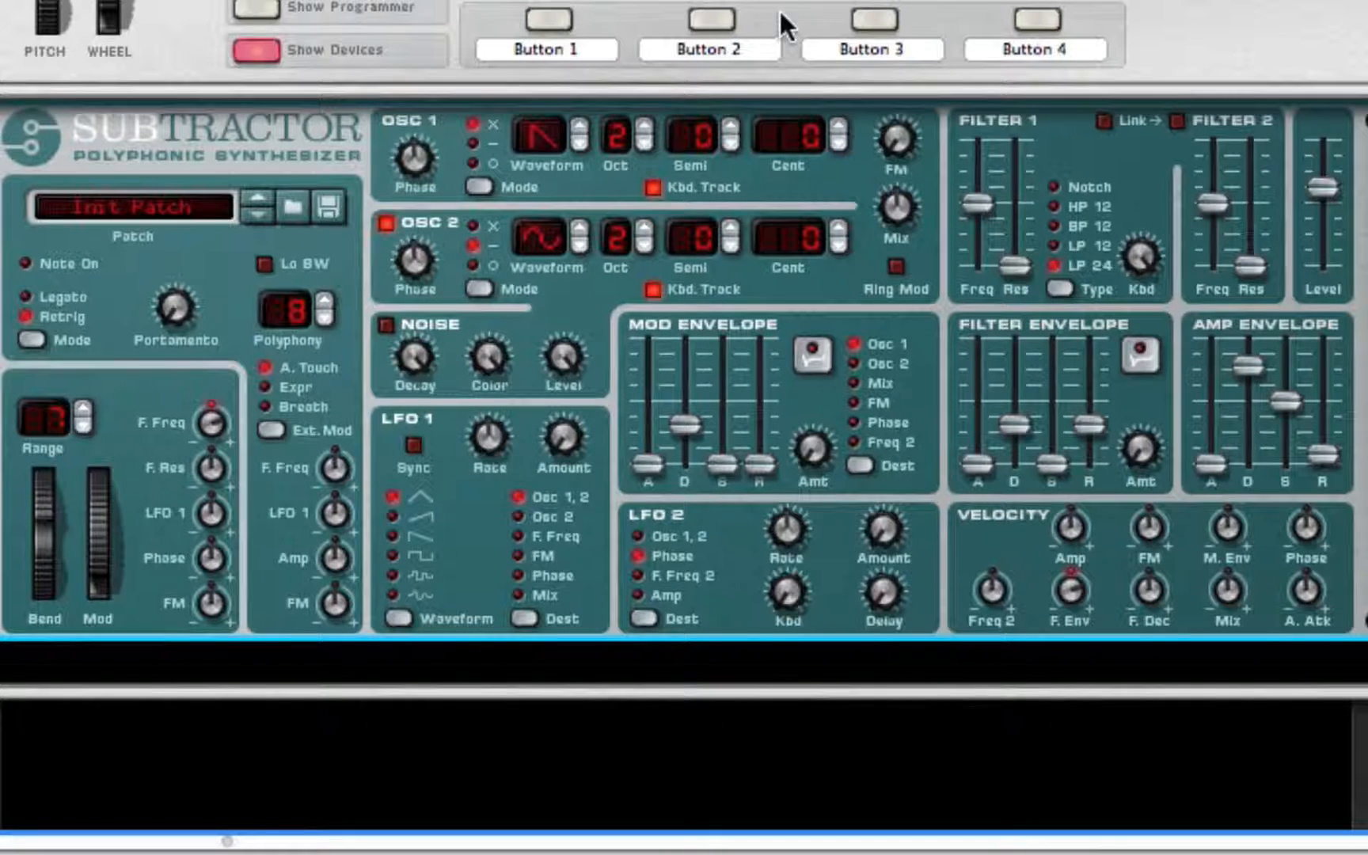
# Raise the oscillator FM amount and set the amp envelope's Decay and Sustain to maximum
pyautogui.click(858, 4)
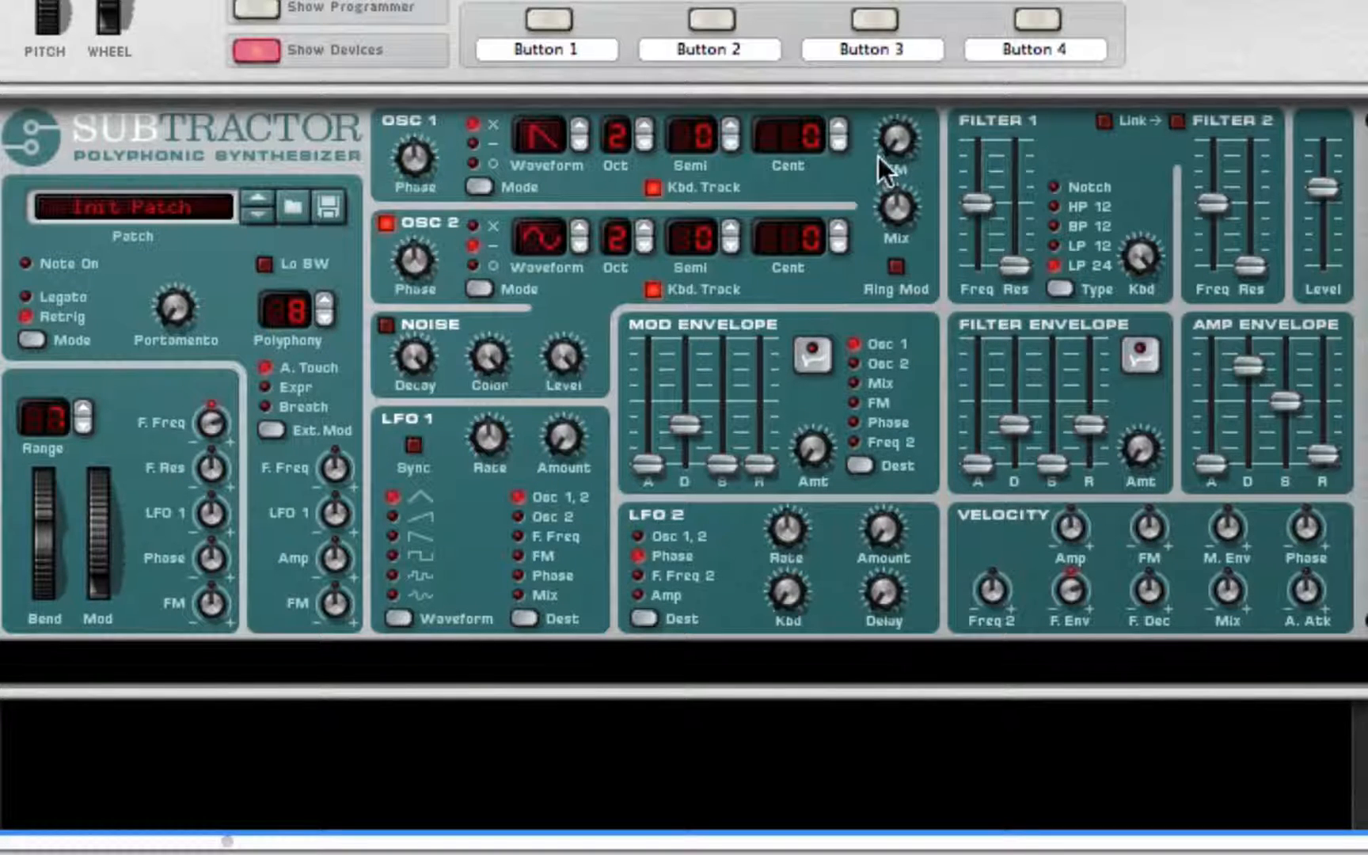
pyautogui.moveTo(898, 141); pyautogui.dragTo(933, 6)
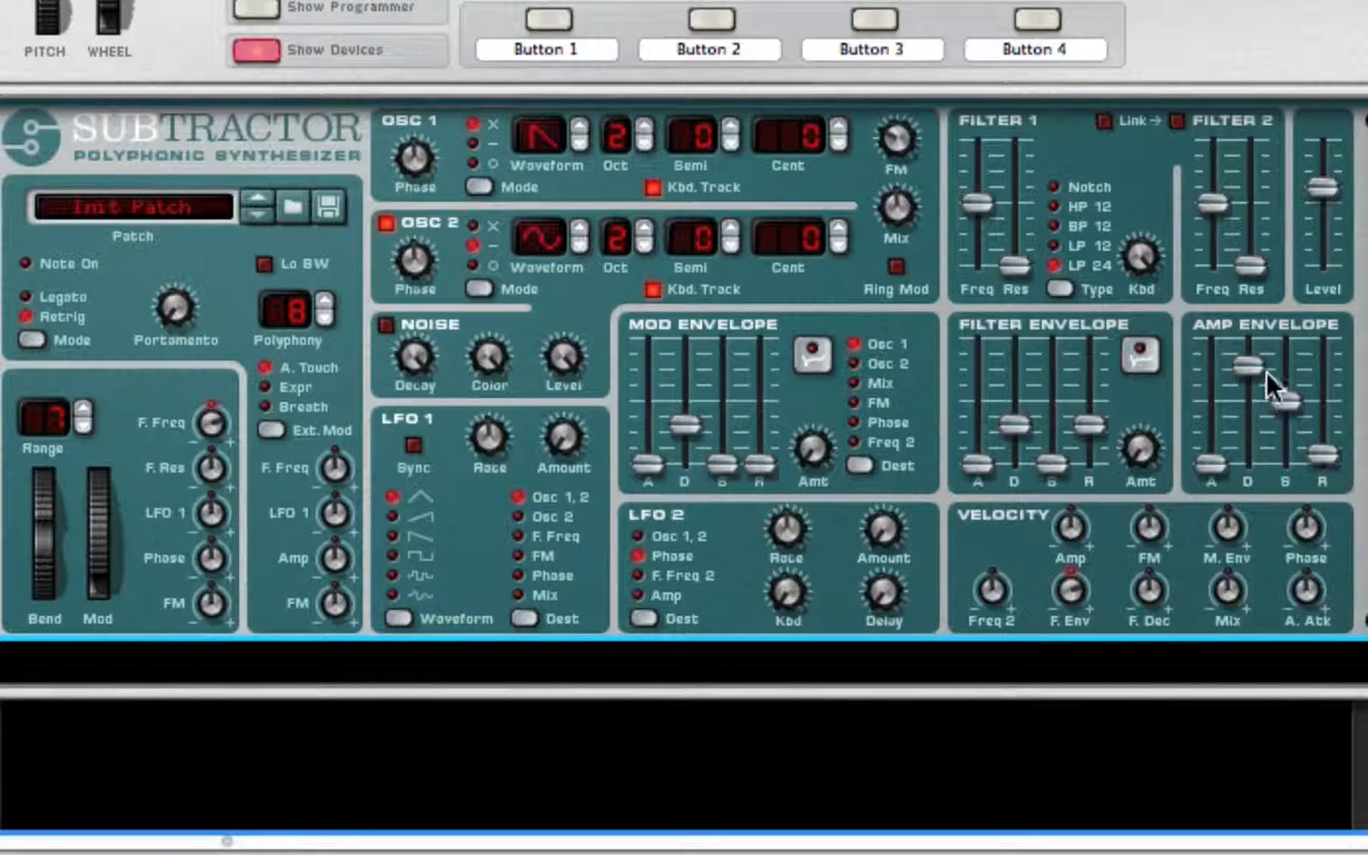
pyautogui.moveTo(1253, 360); pyautogui.dragTo(1251, 334)
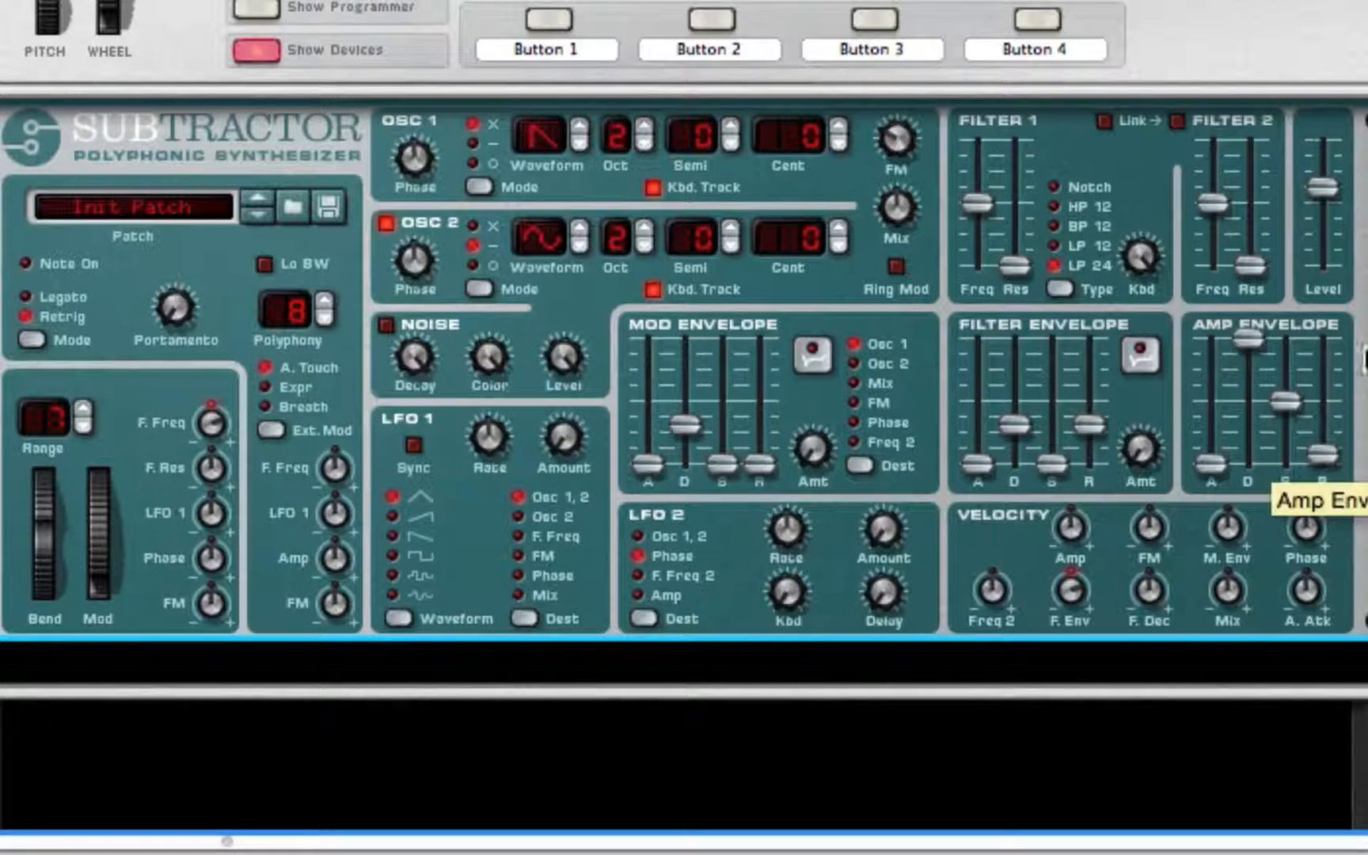
pyautogui.moveTo(1287, 407); pyautogui.dragTo(1286, 346)
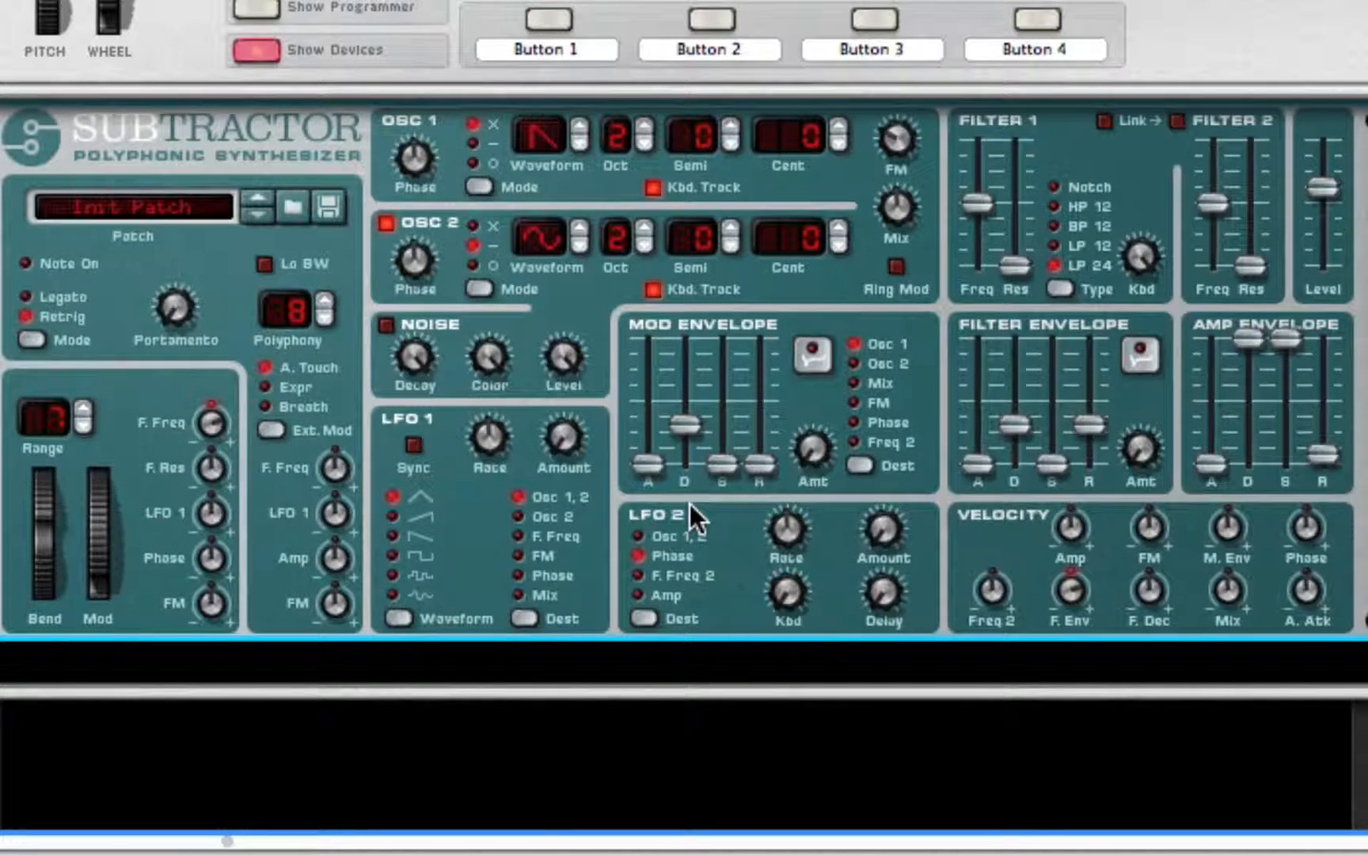
# Route LFO 2 to Amp with a raised Rate, and set its Amount and Kbd to maximum
pyautogui.click(638, 595)
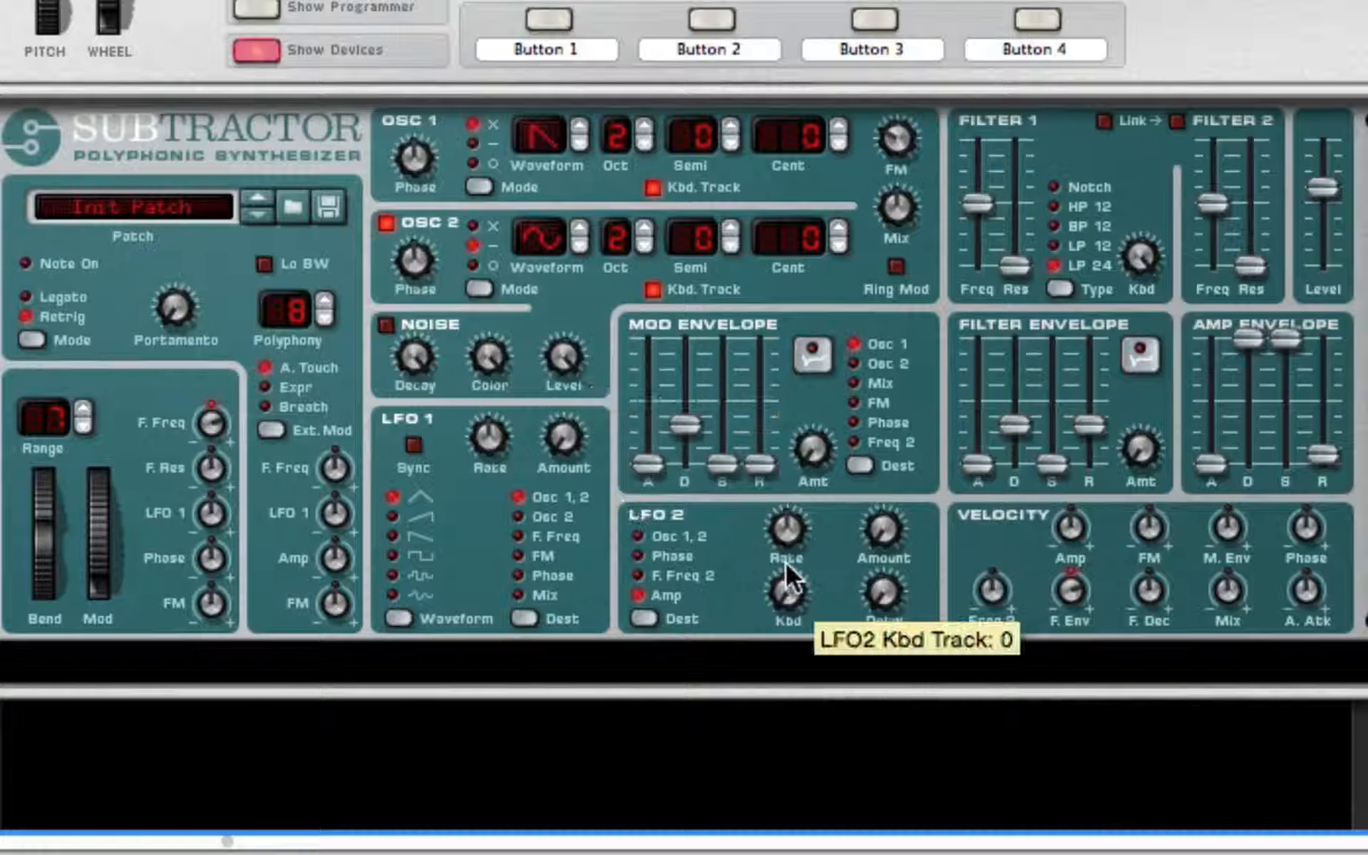
pyautogui.moveTo(787, 532); pyautogui.dragTo(795, 402)
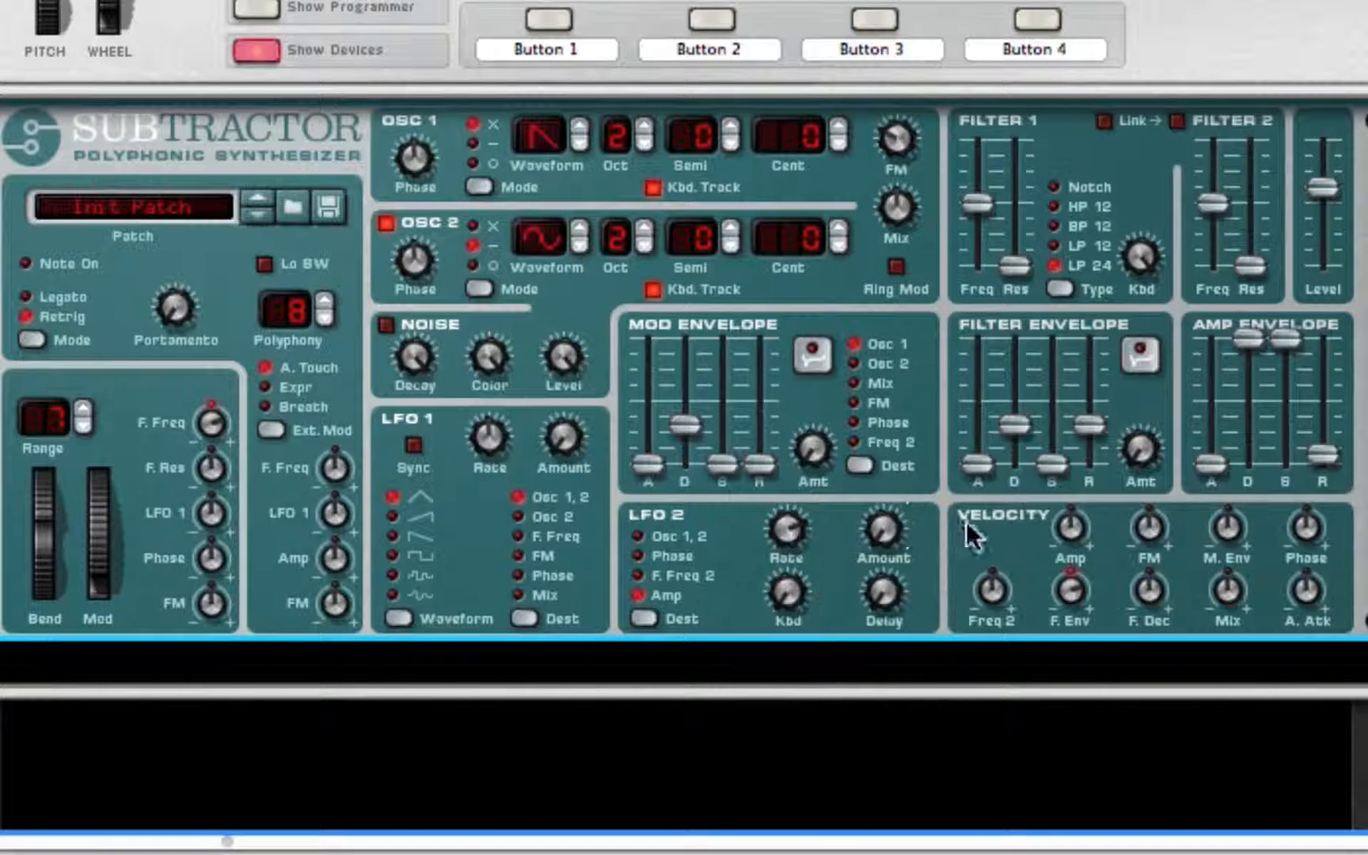
pyautogui.moveTo(884, 524); pyautogui.dragTo(884, 1)
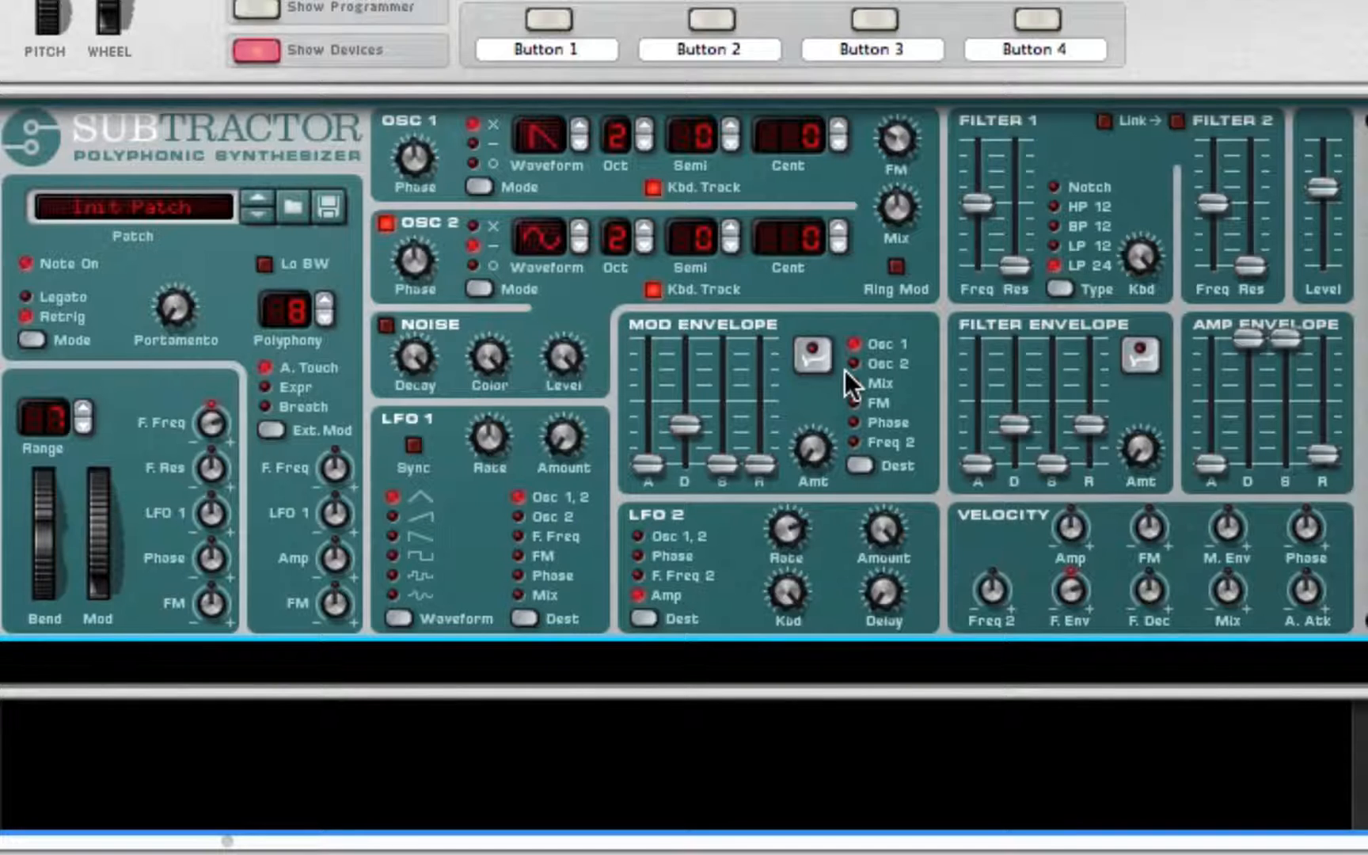
# Enable Sync on LFO 1, raise its Rate, set its Amount to maximum and route it to F. Freq
pyautogui.click(412, 447)
pyautogui.moveTo(492, 426)
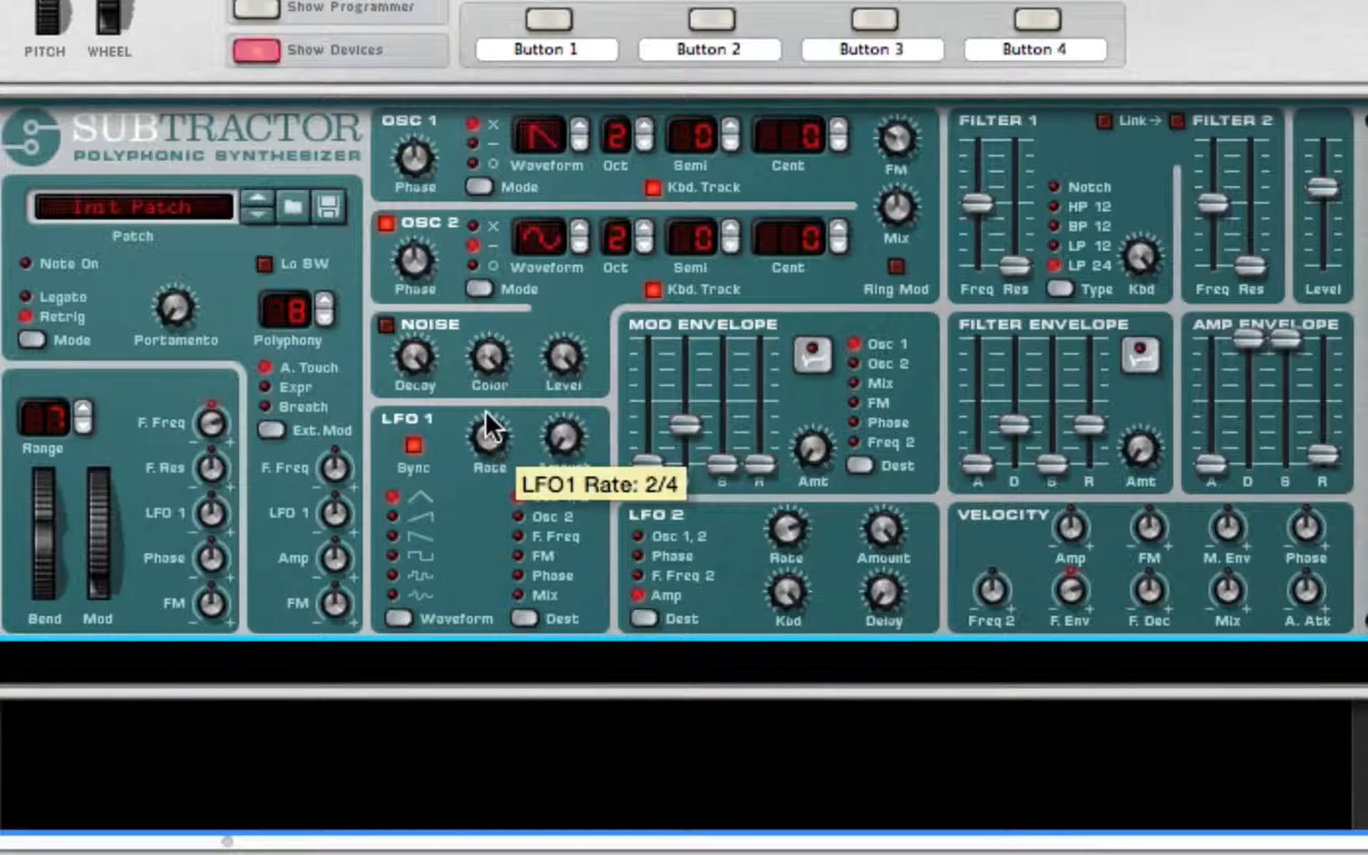
pyautogui.moveTo(485, 411); pyautogui.dragTo(544, 230)
pyautogui.moveTo(559, 448); pyautogui.dragTo(519, 116)
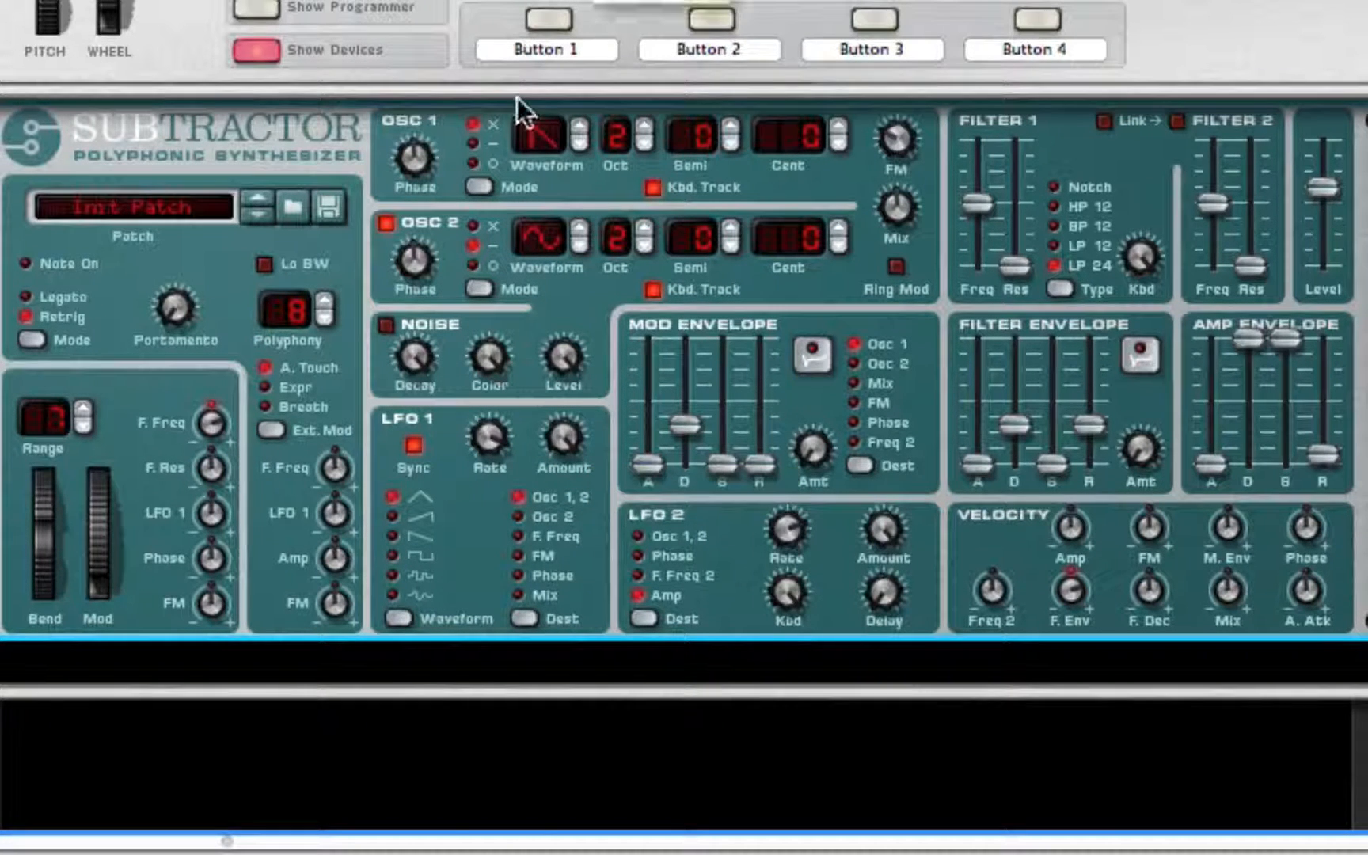
pyautogui.click(473, 125)
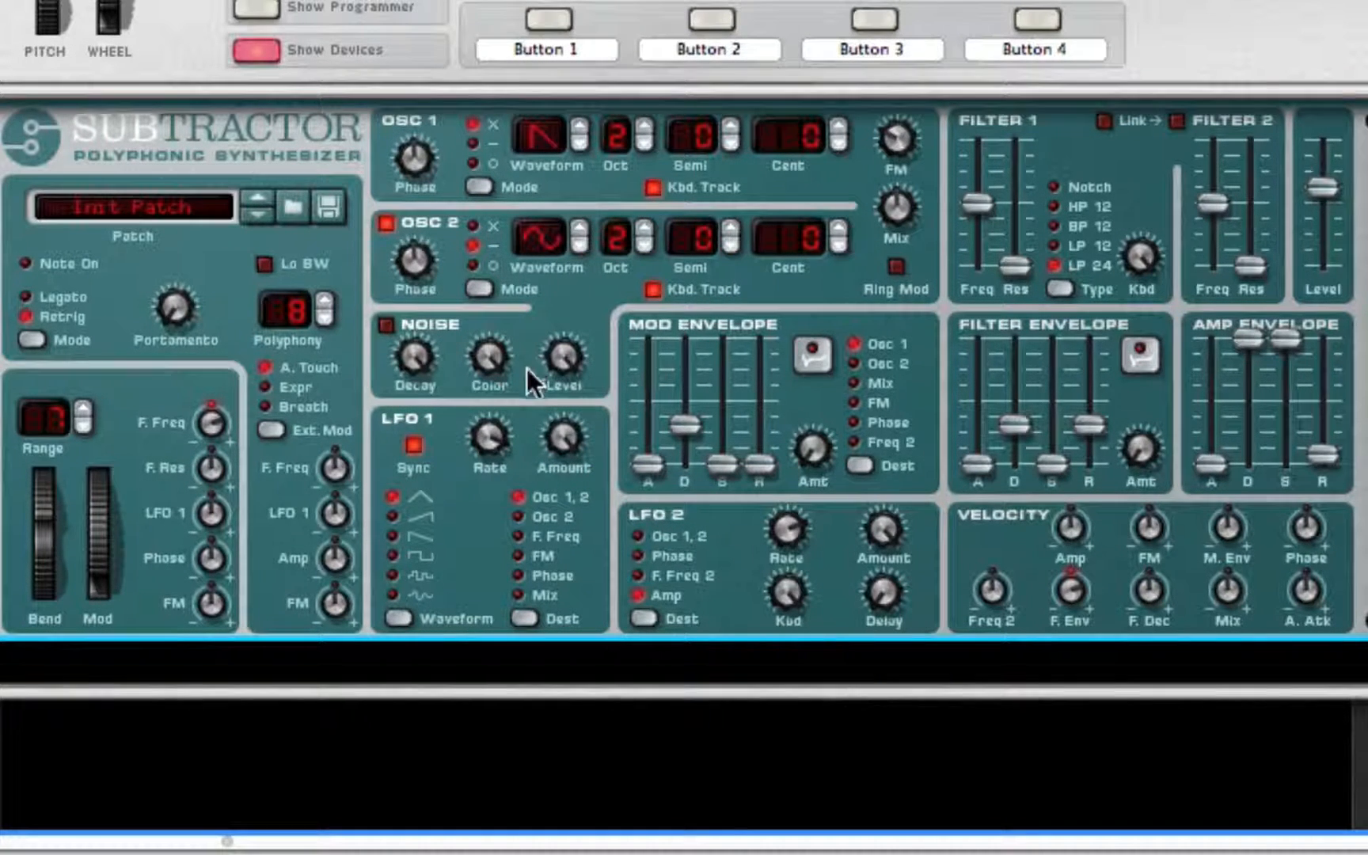
pyautogui.click(530, 534)
# Fine-tune the LFO 2 Rate around 88
pyautogui.moveTo(759, 344)
pyautogui.moveTo(792, 531); pyautogui.dragTo(776, 568)
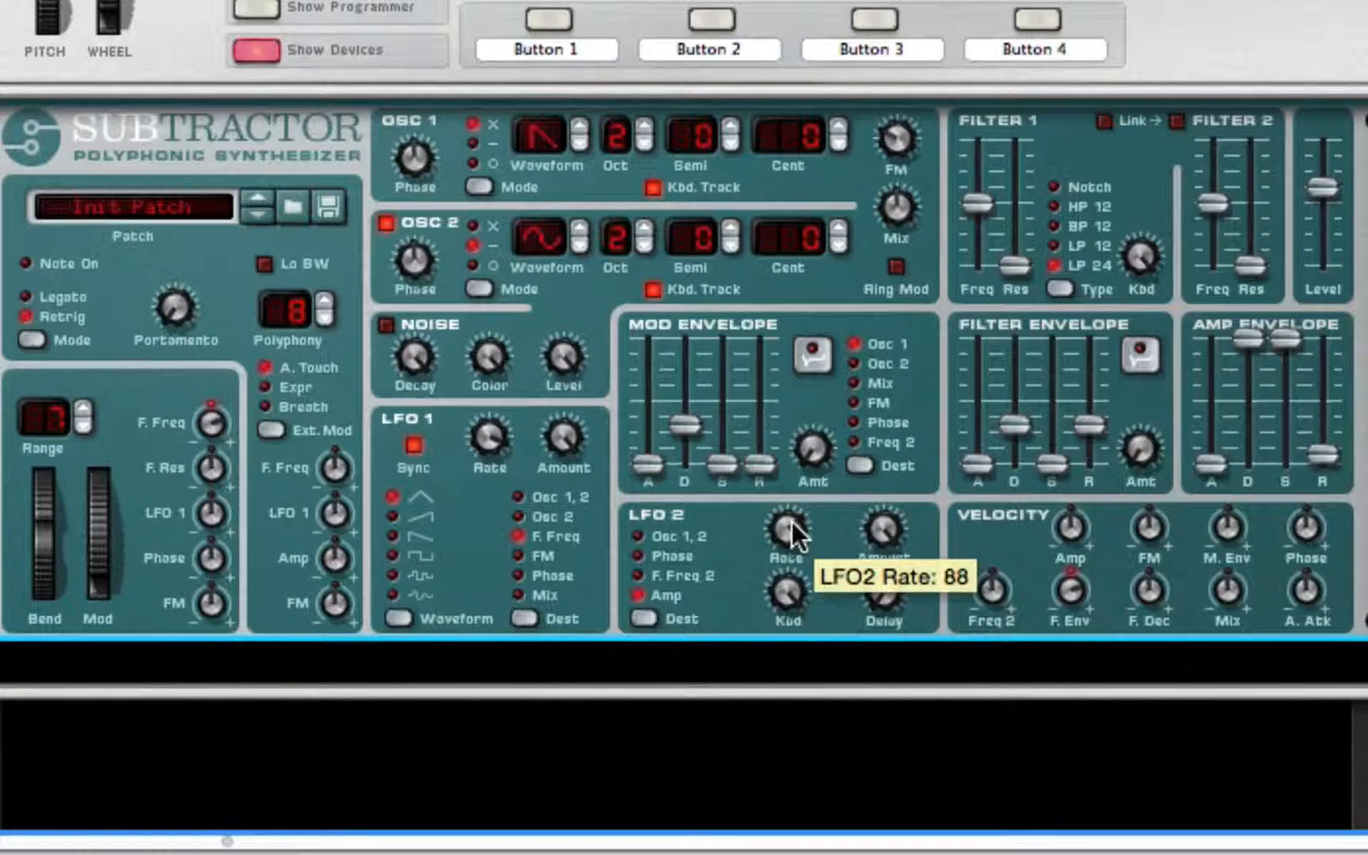
pyautogui.moveTo(791, 520); pyautogui.dragTo(799, 482)
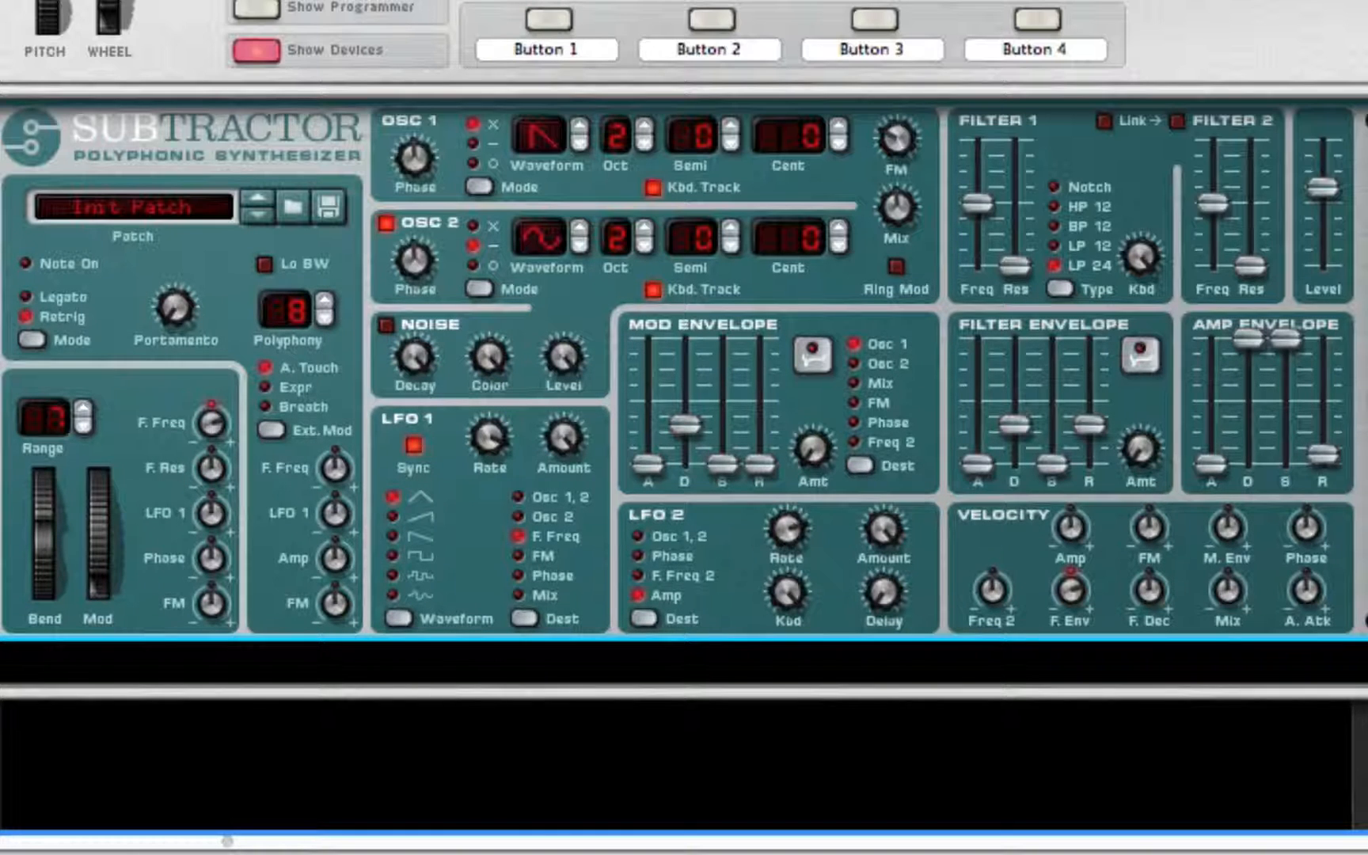
# Add an RV7000 Advanced Reverb after the SubTractor, with Dry/Wet at 25 and a reduced Decay
pyautogui.rightClick(741, 566)
pyautogui.moveTo(866, 575)
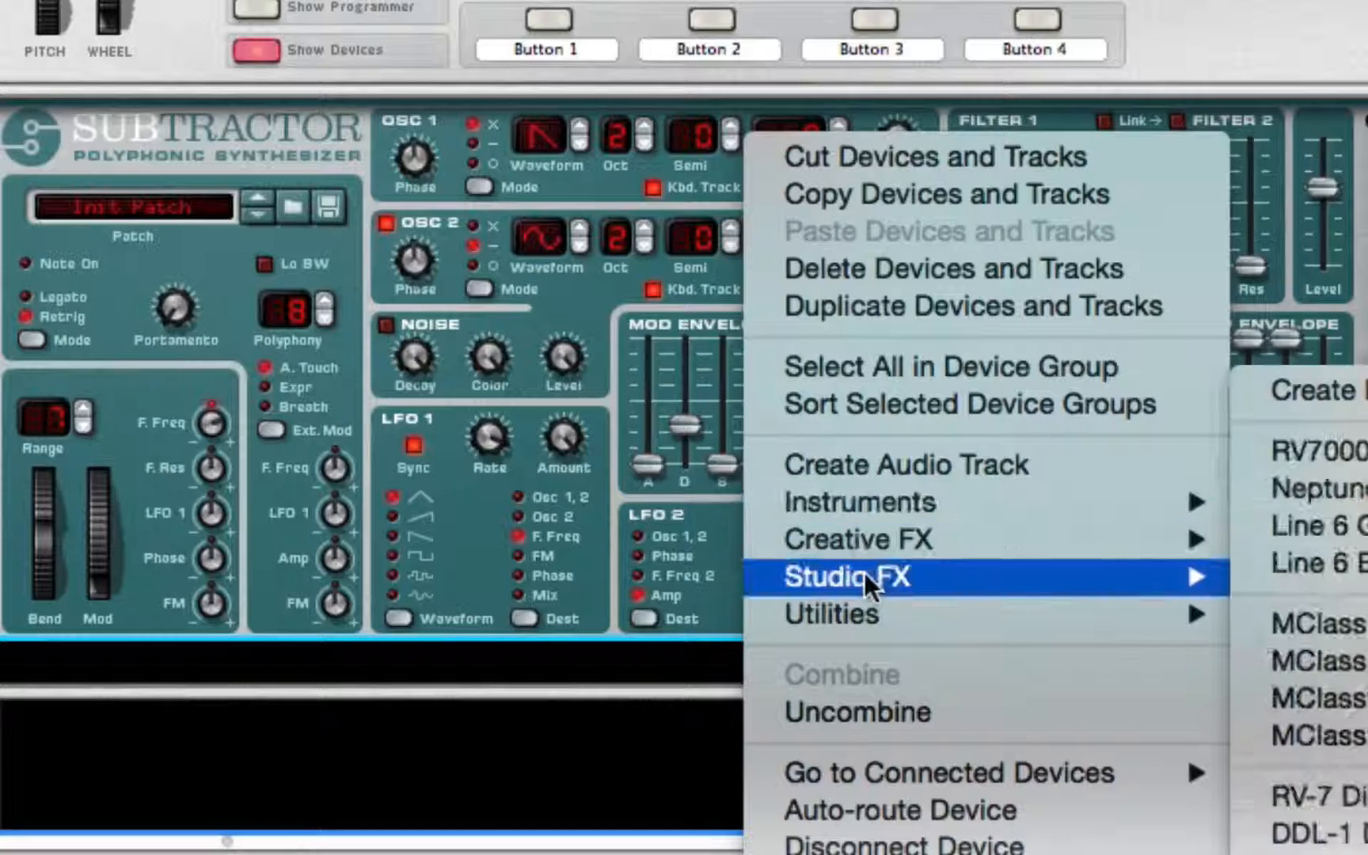
pyautogui.click(1292, 449)
pyautogui.scroll(-4, 546, 412)
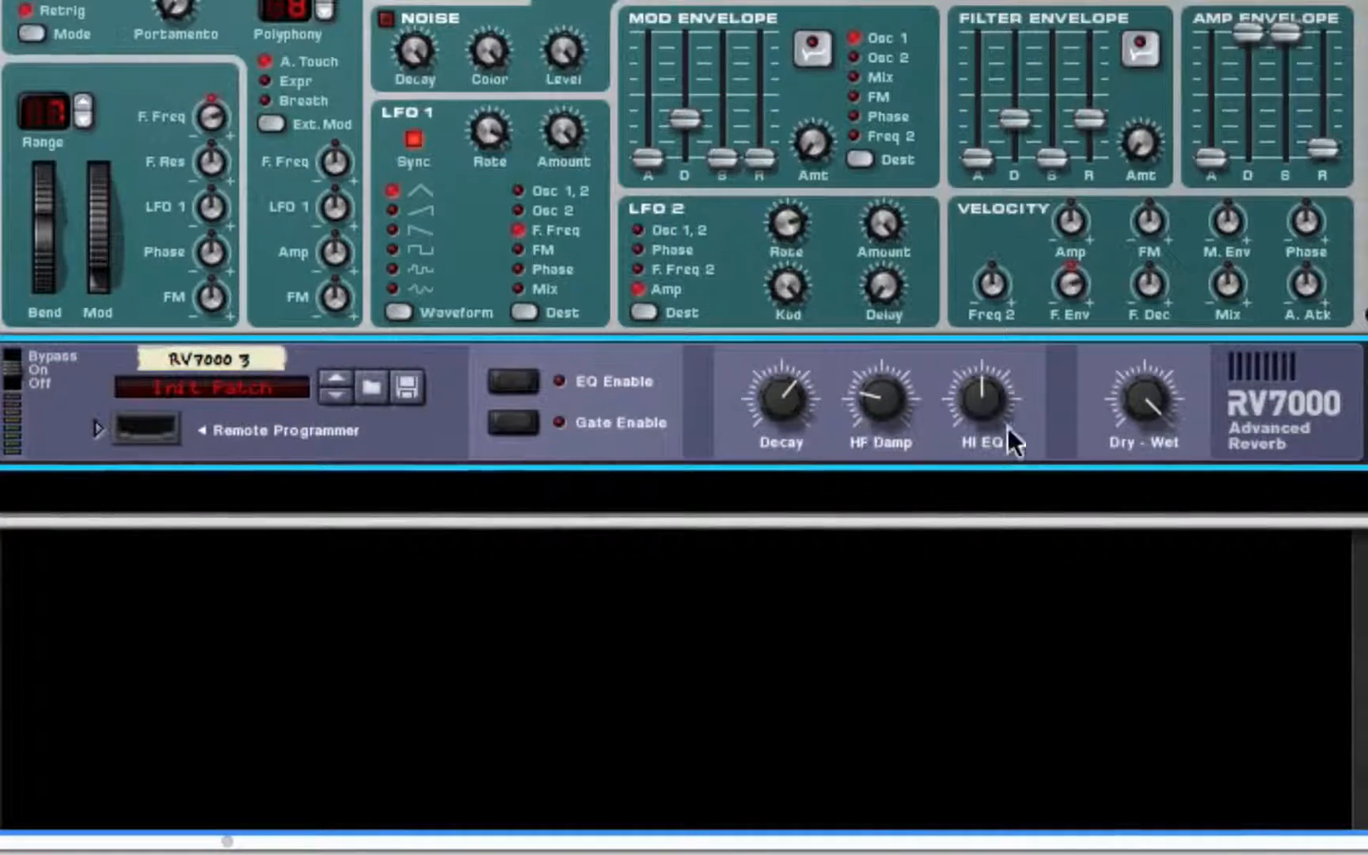
pyautogui.moveTo(1179, 413); pyautogui.dragTo(1184, 801)
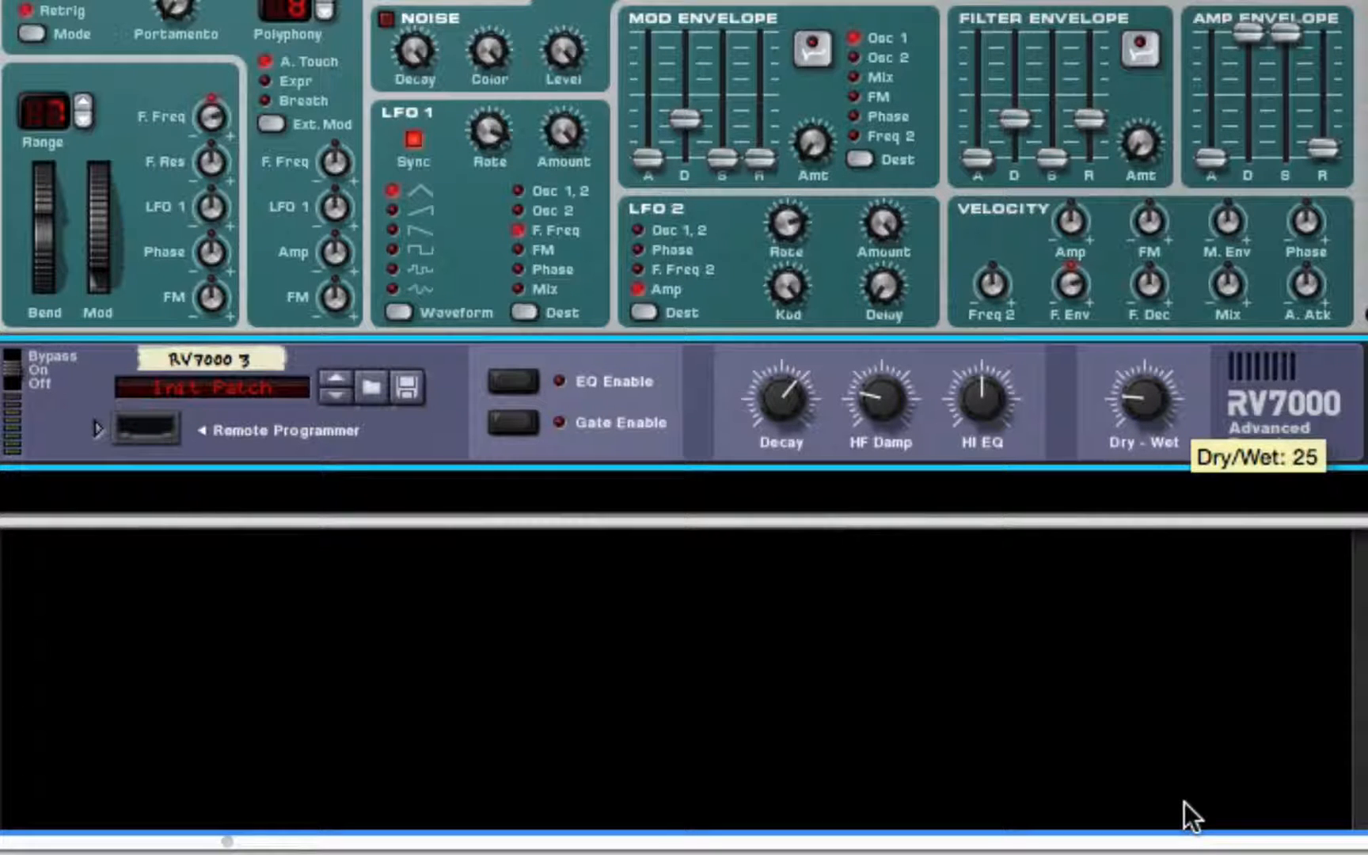
pyautogui.moveTo(776, 598); pyautogui.dragTo(772, 629)
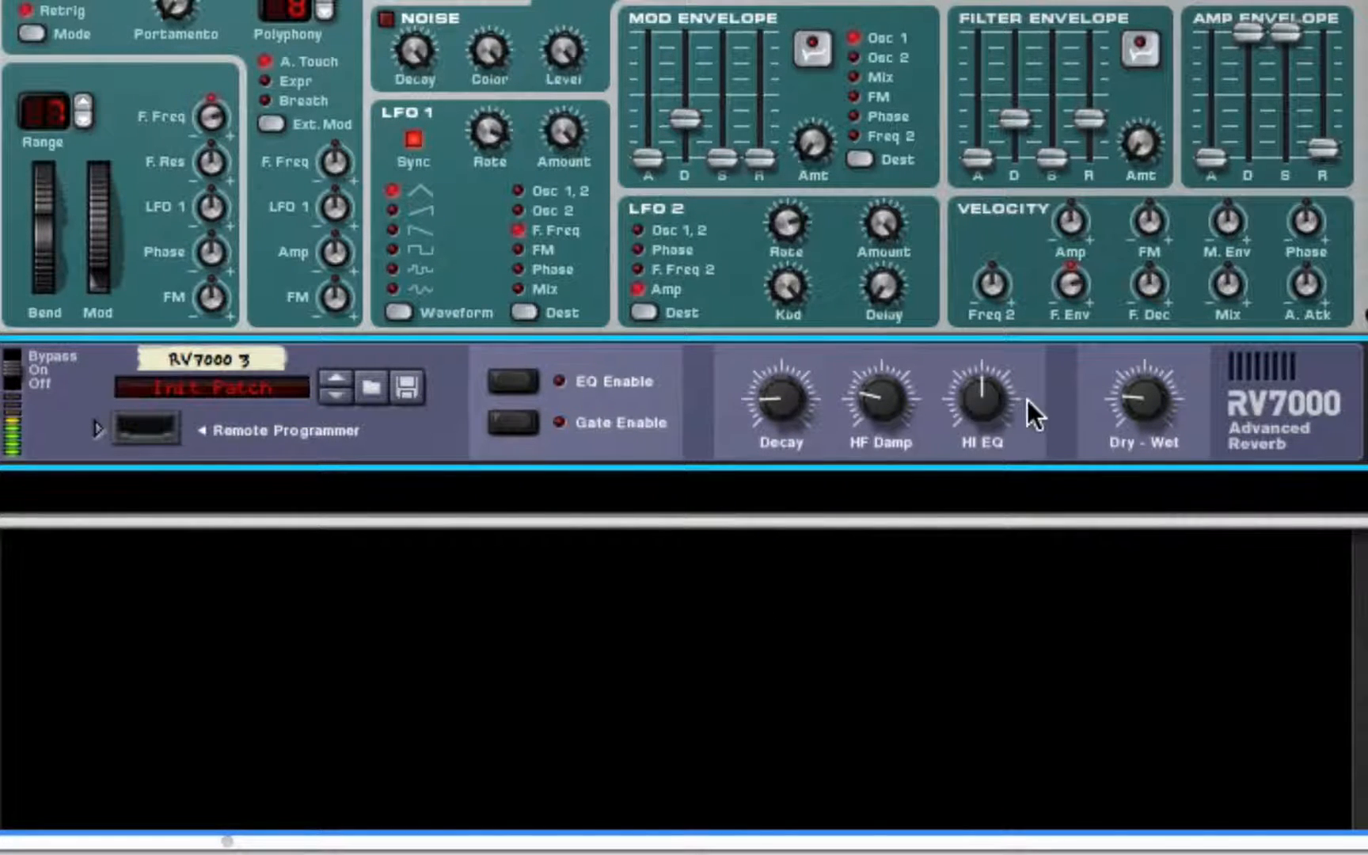
# Add a Pulveriser after the RV7000 and set its Squash to 30%
pyautogui.rightClick(1083, 396)
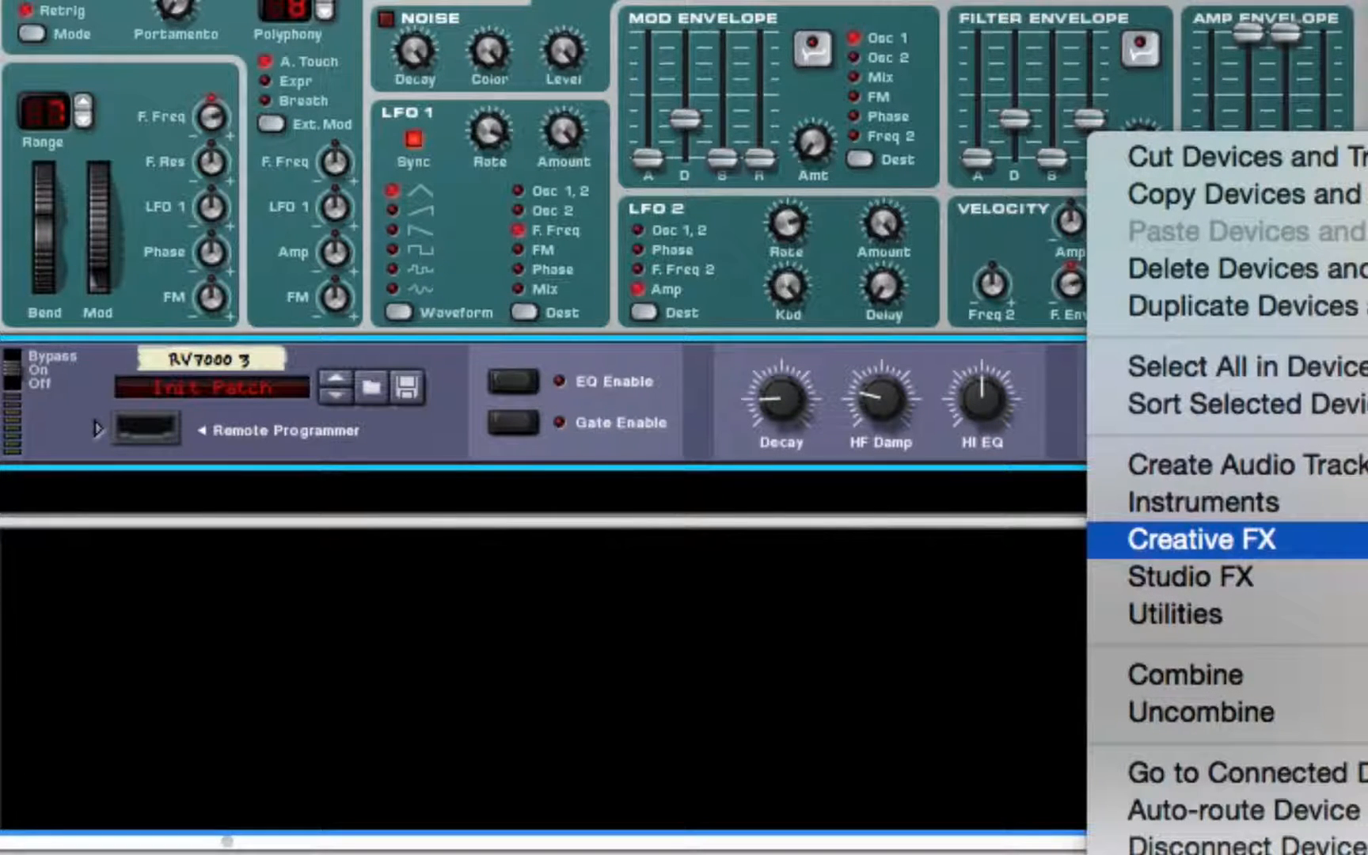
pyautogui.click(1363, 546)
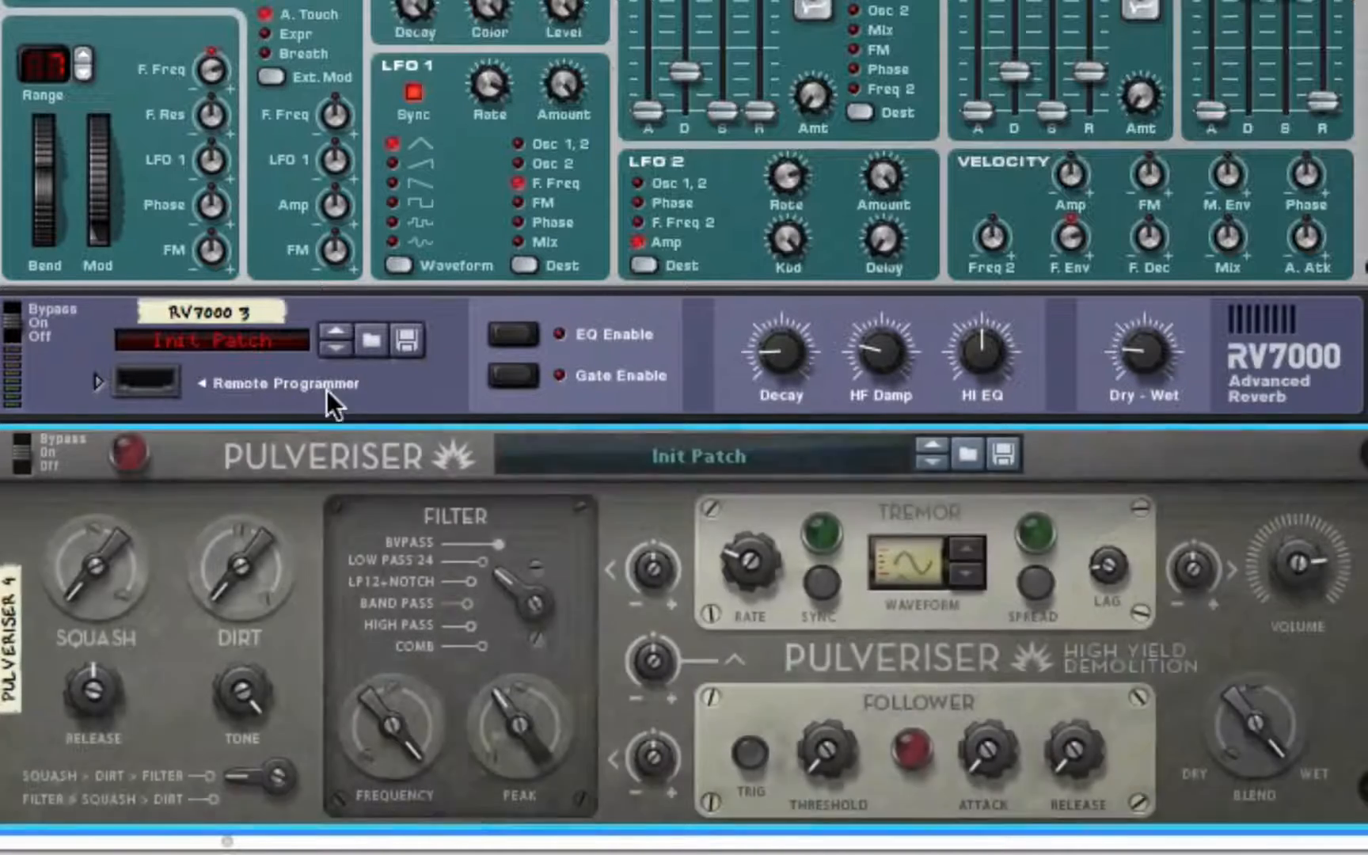
pyautogui.moveTo(93, 596); pyautogui.dragTo(89, 442)
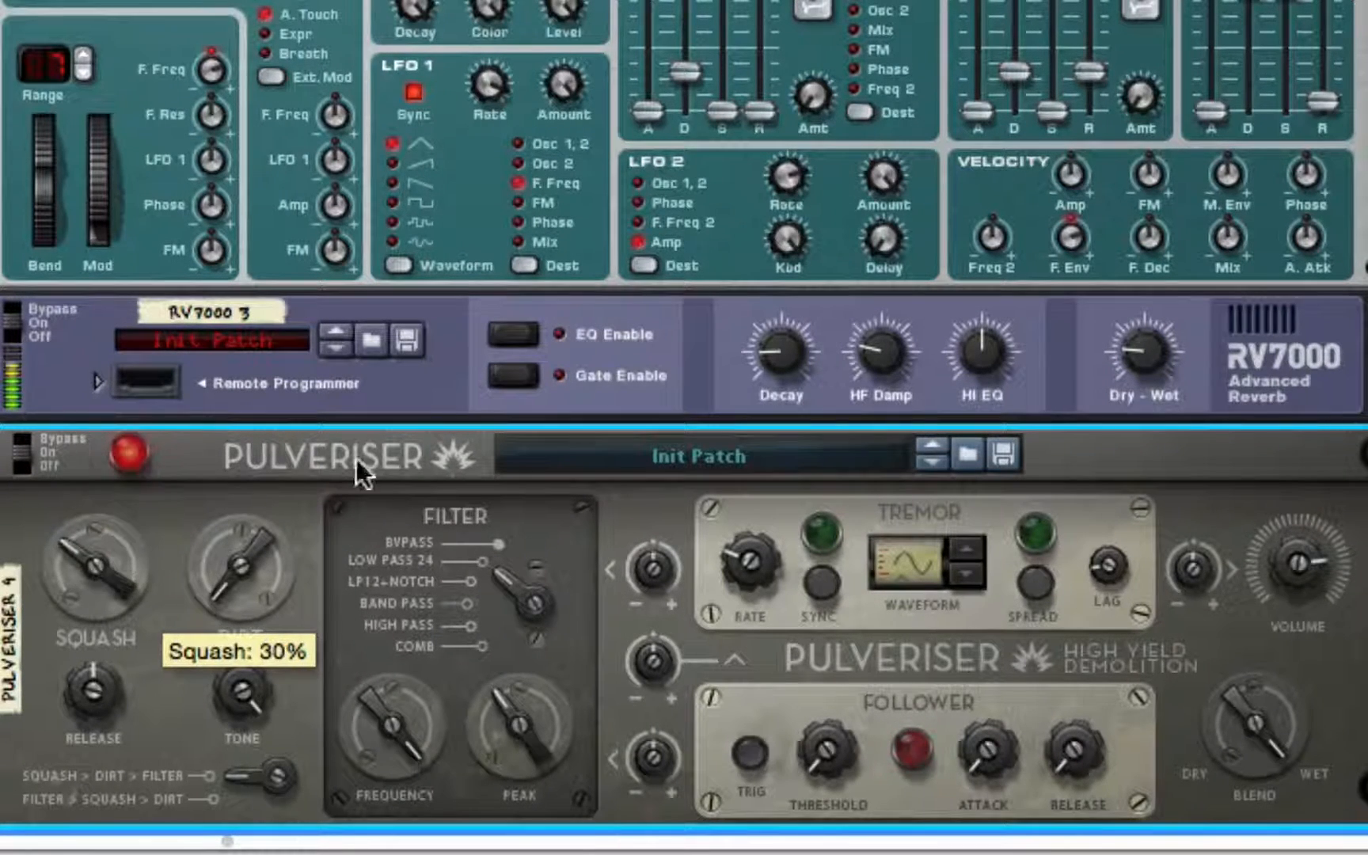
# Add an MClass Stereo Imager after the Pulveriser, with the Lo Band fully mono and the Hi Band widened
pyautogui.scroll(-3, 160, 484)
pyautogui.rightClick(215, 452)
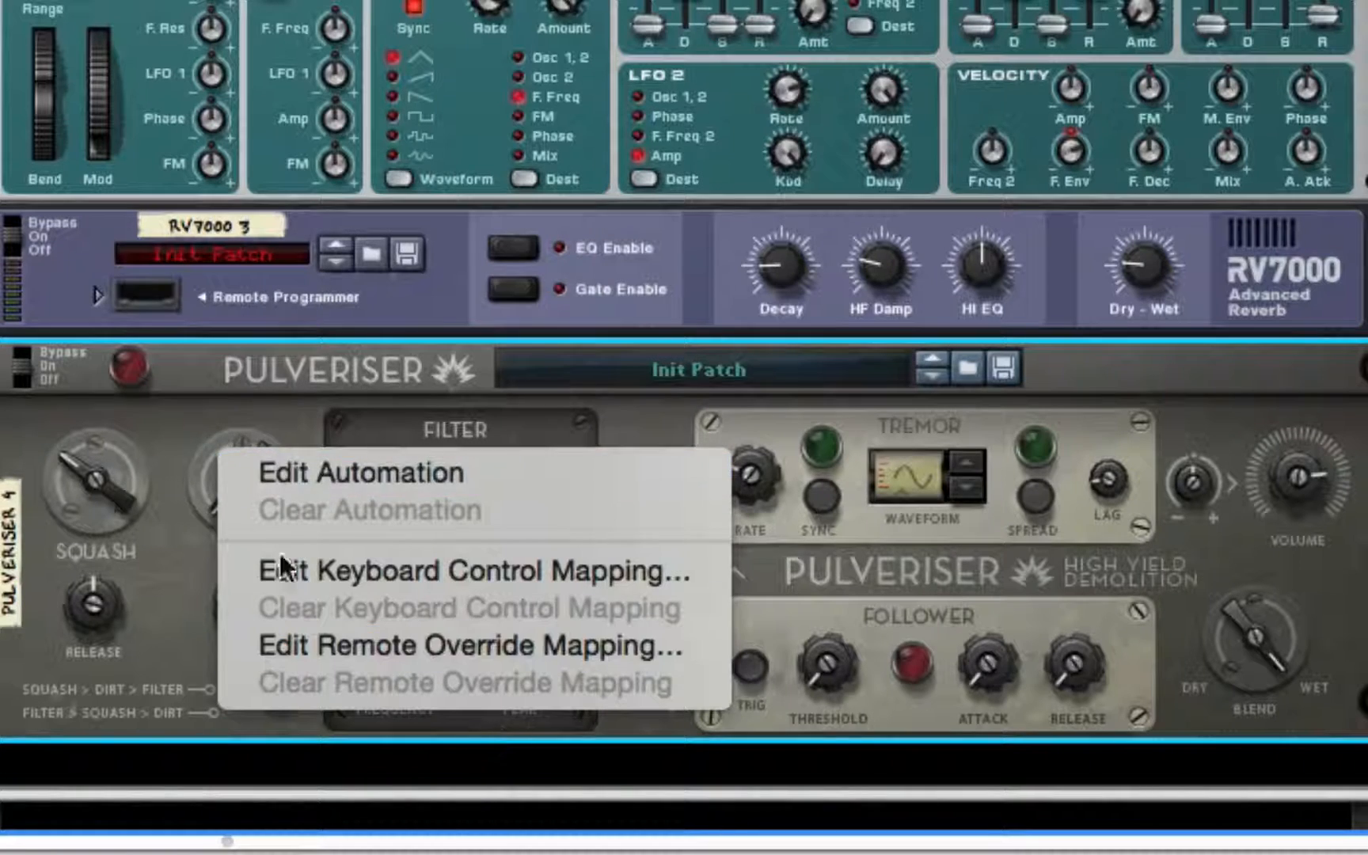
pyautogui.rightClick(210, 416)
pyautogui.moveTo(522, 577)
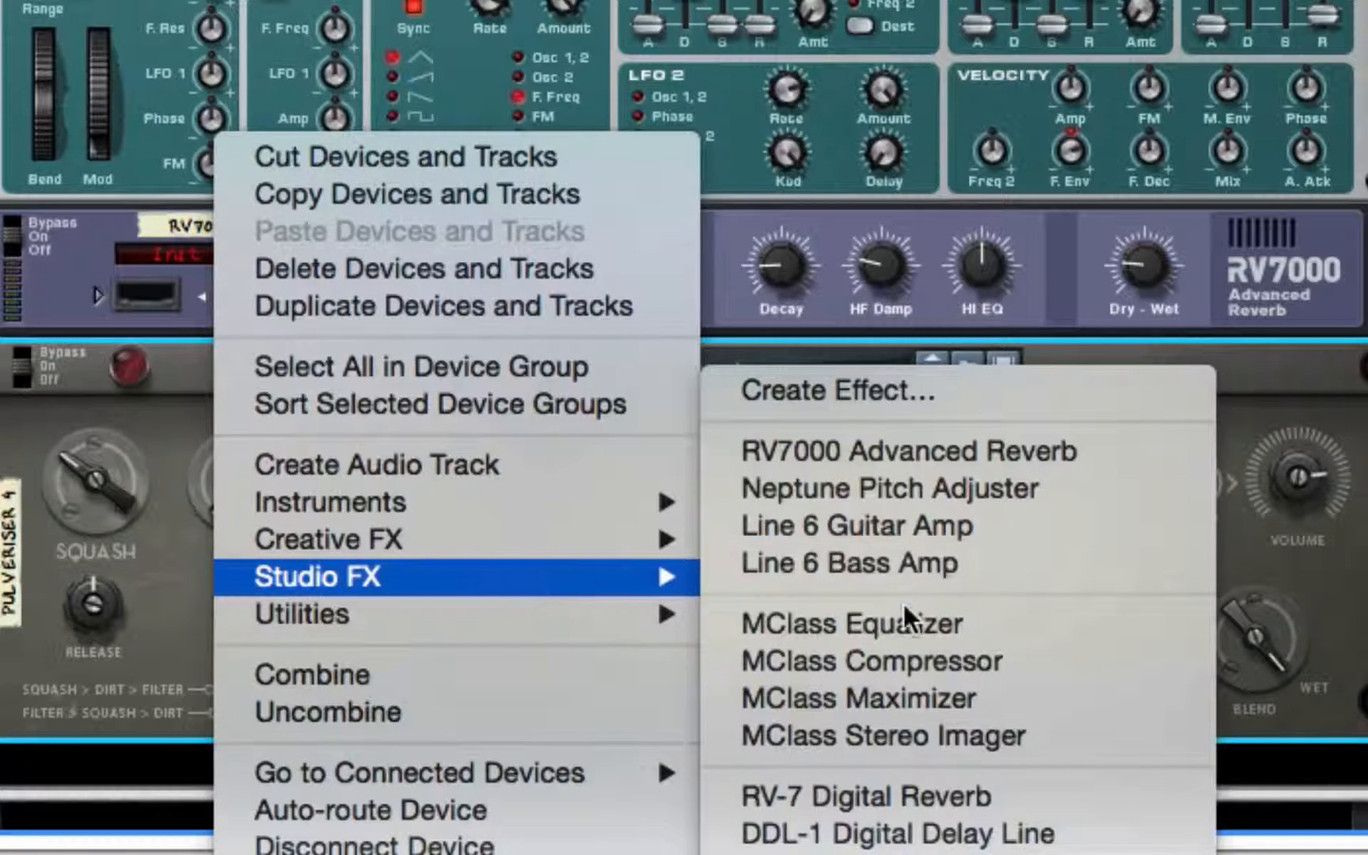
pyautogui.click(905, 737)
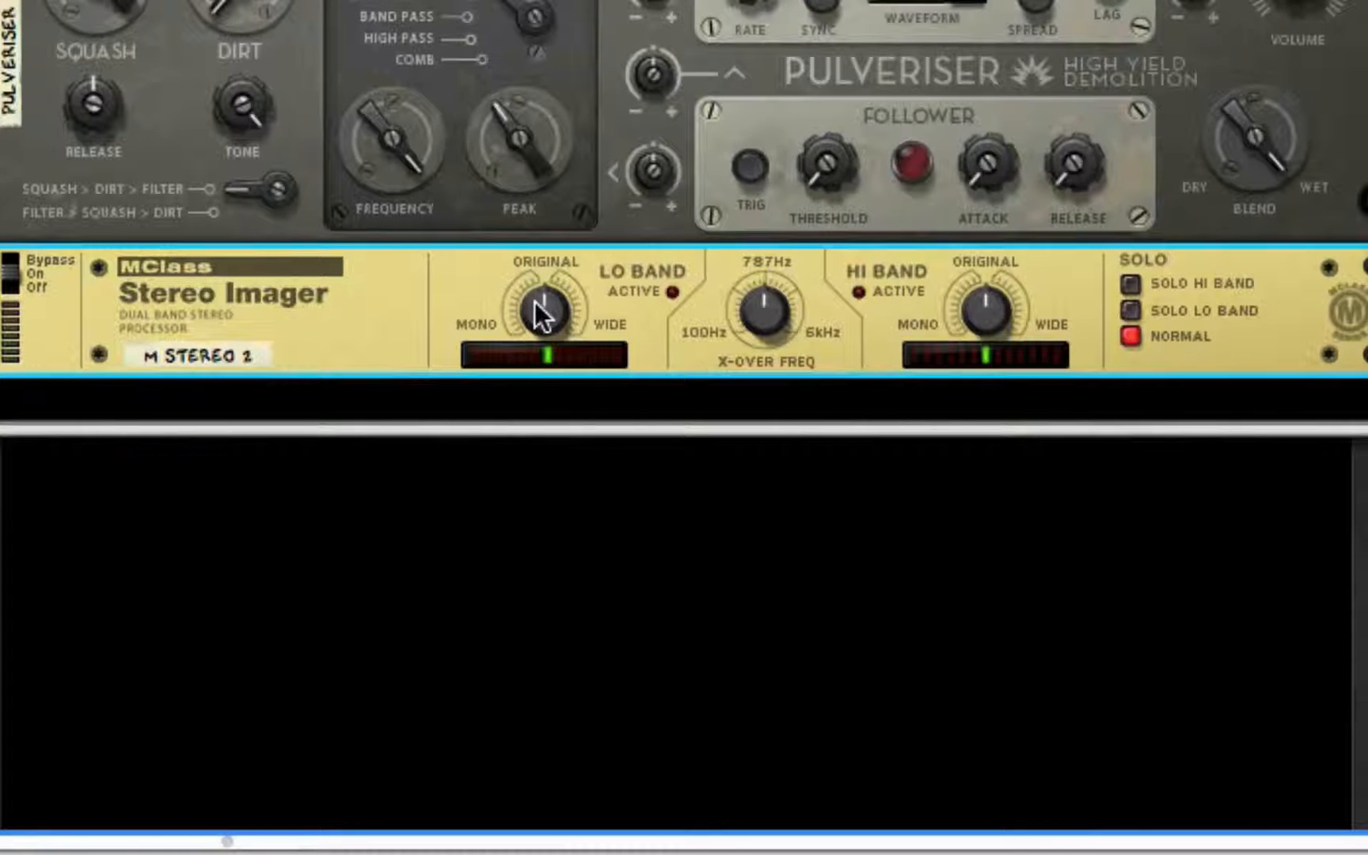
pyautogui.moveTo(556, 299); pyautogui.dragTo(498, 389)
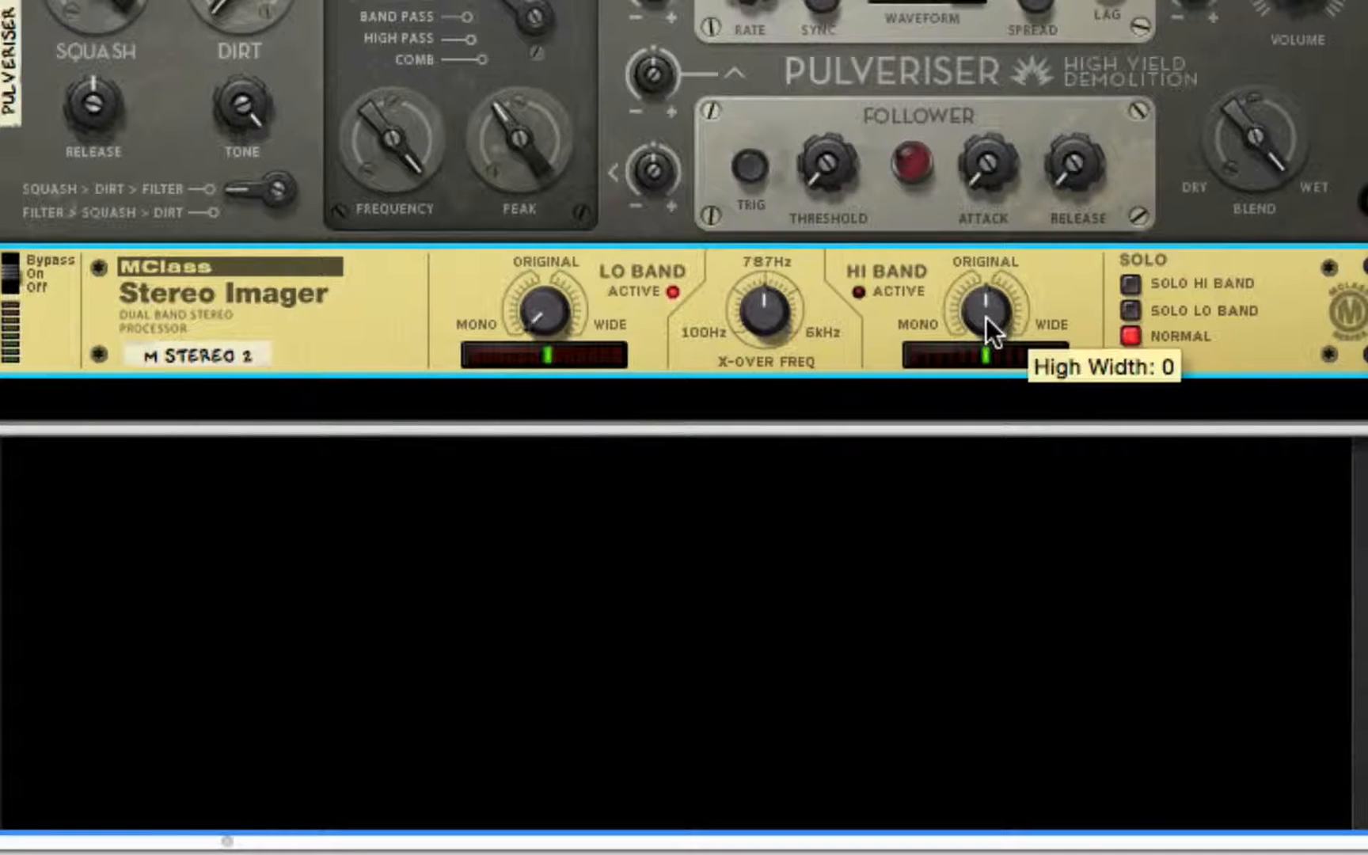
pyautogui.moveTo(986, 317); pyautogui.dragTo(996, 179)
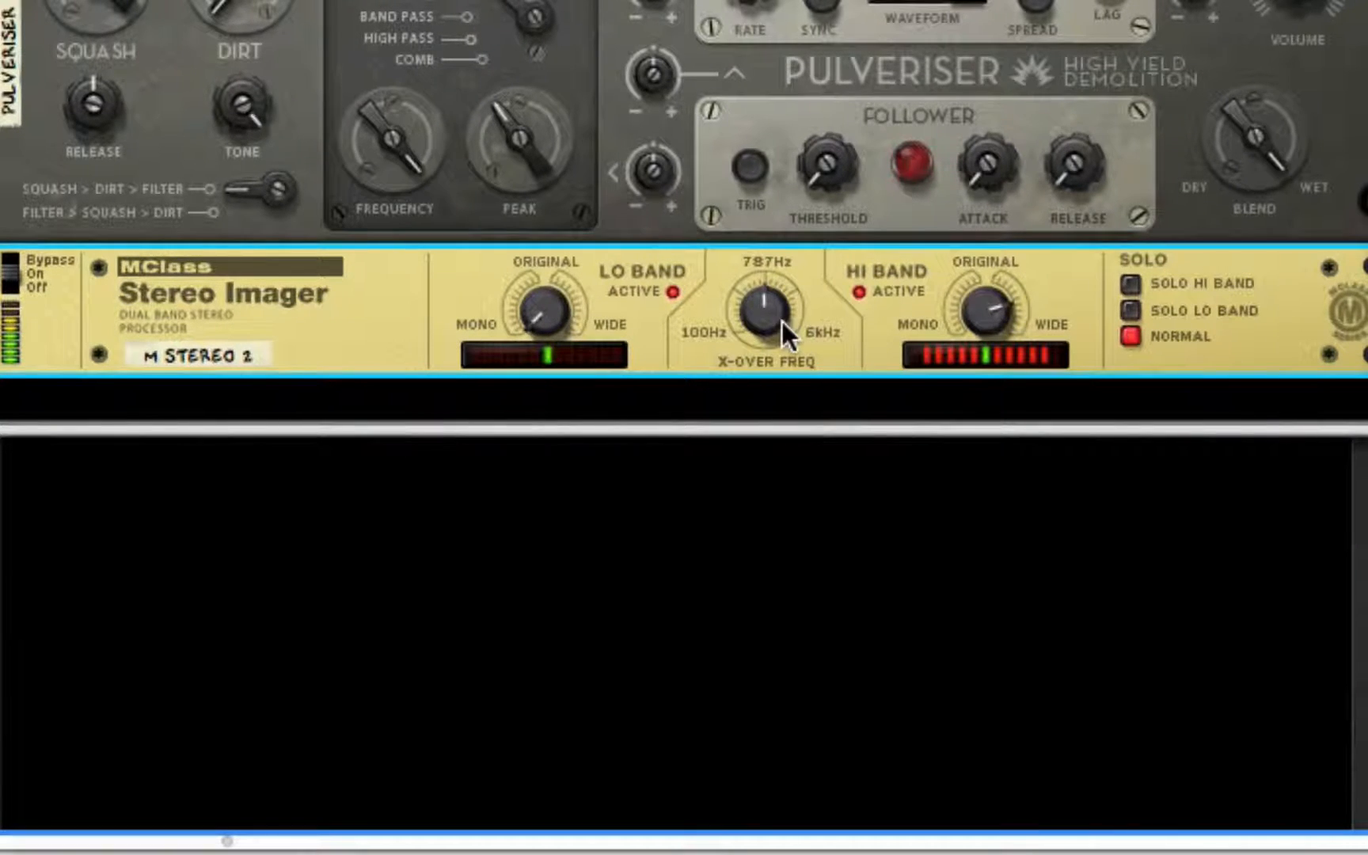
# Add an MClass Maximizer after the Stereo Imager and turn off its Limiter
pyautogui.rightClick(657, 310)
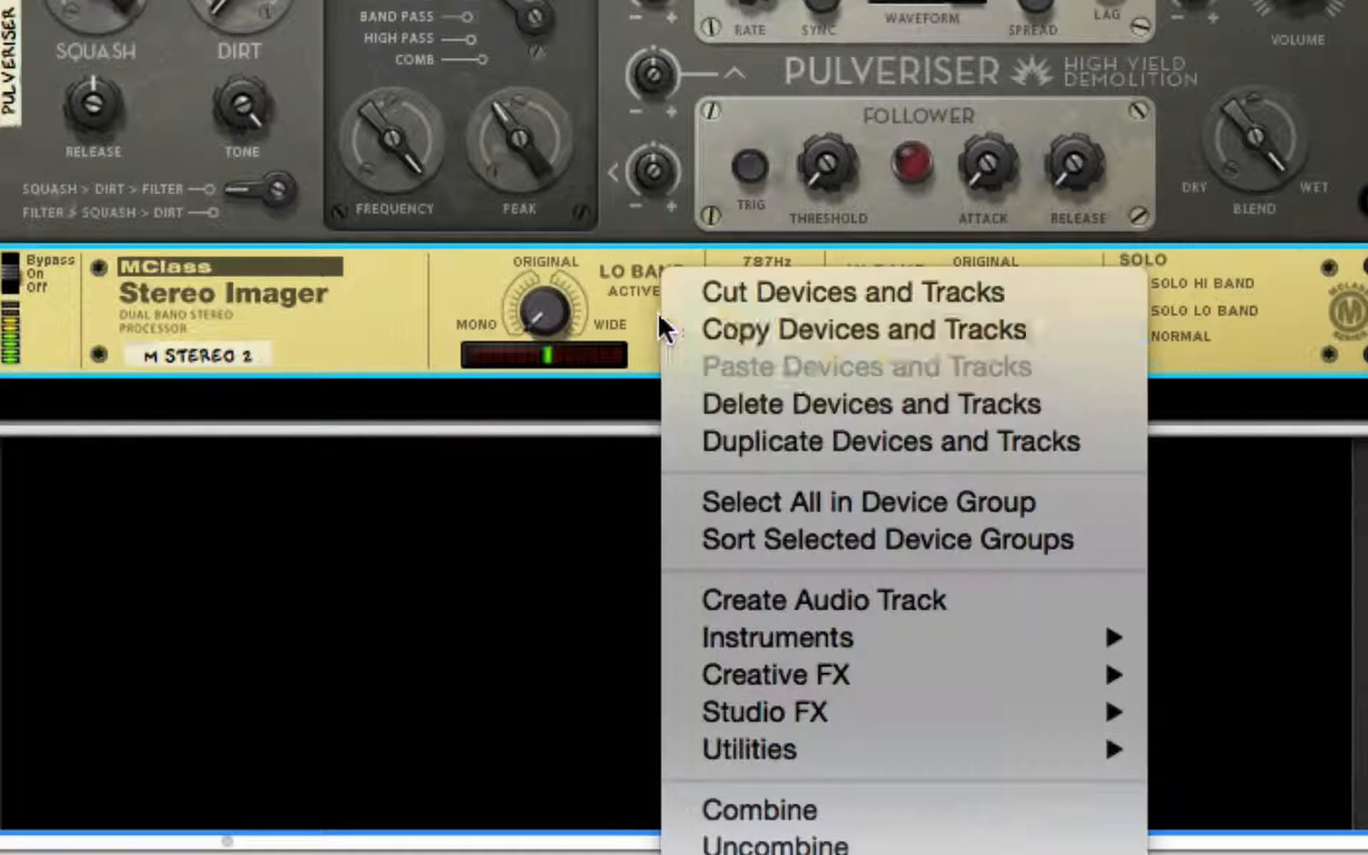
pyautogui.moveTo(912, 717)
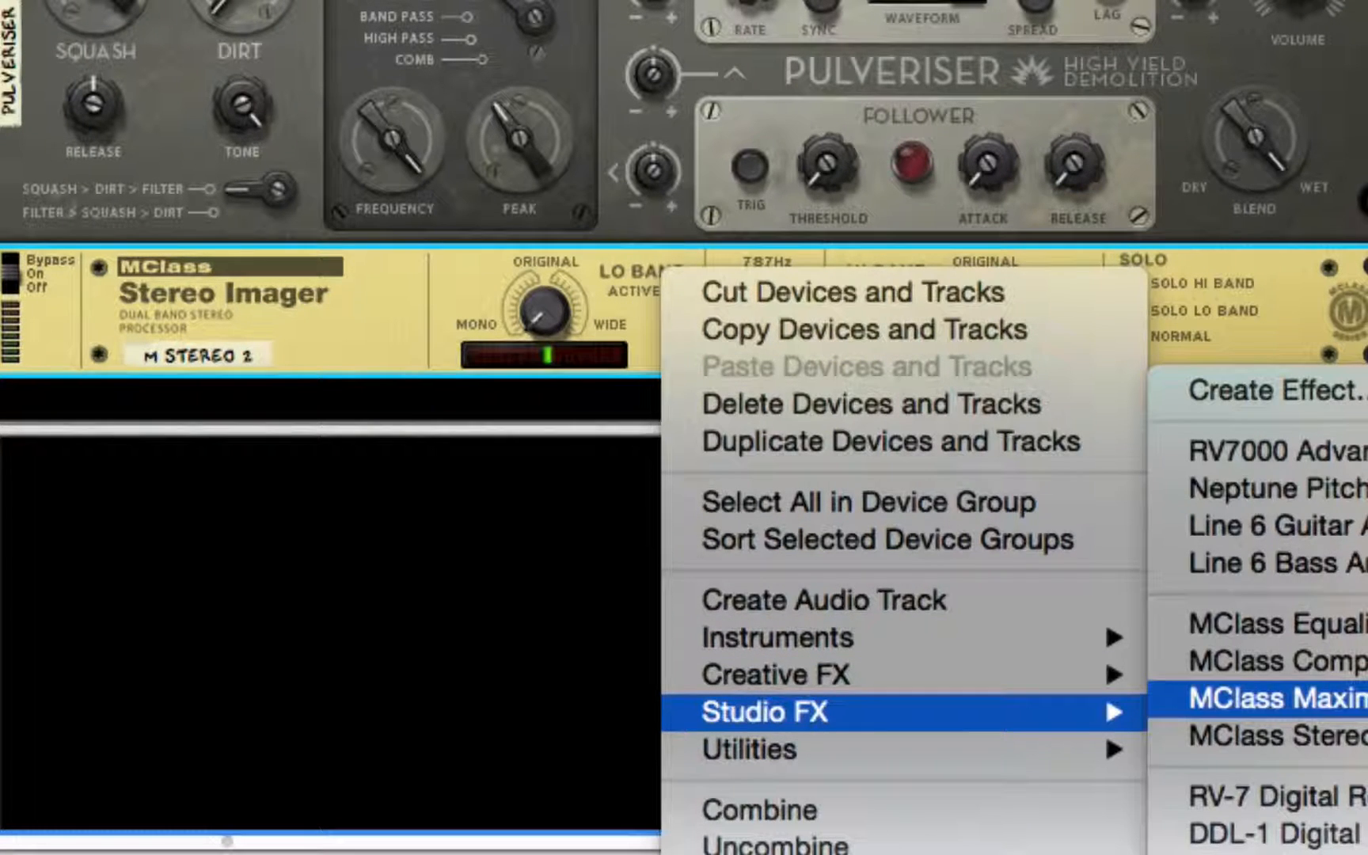
pyautogui.click(1267, 698)
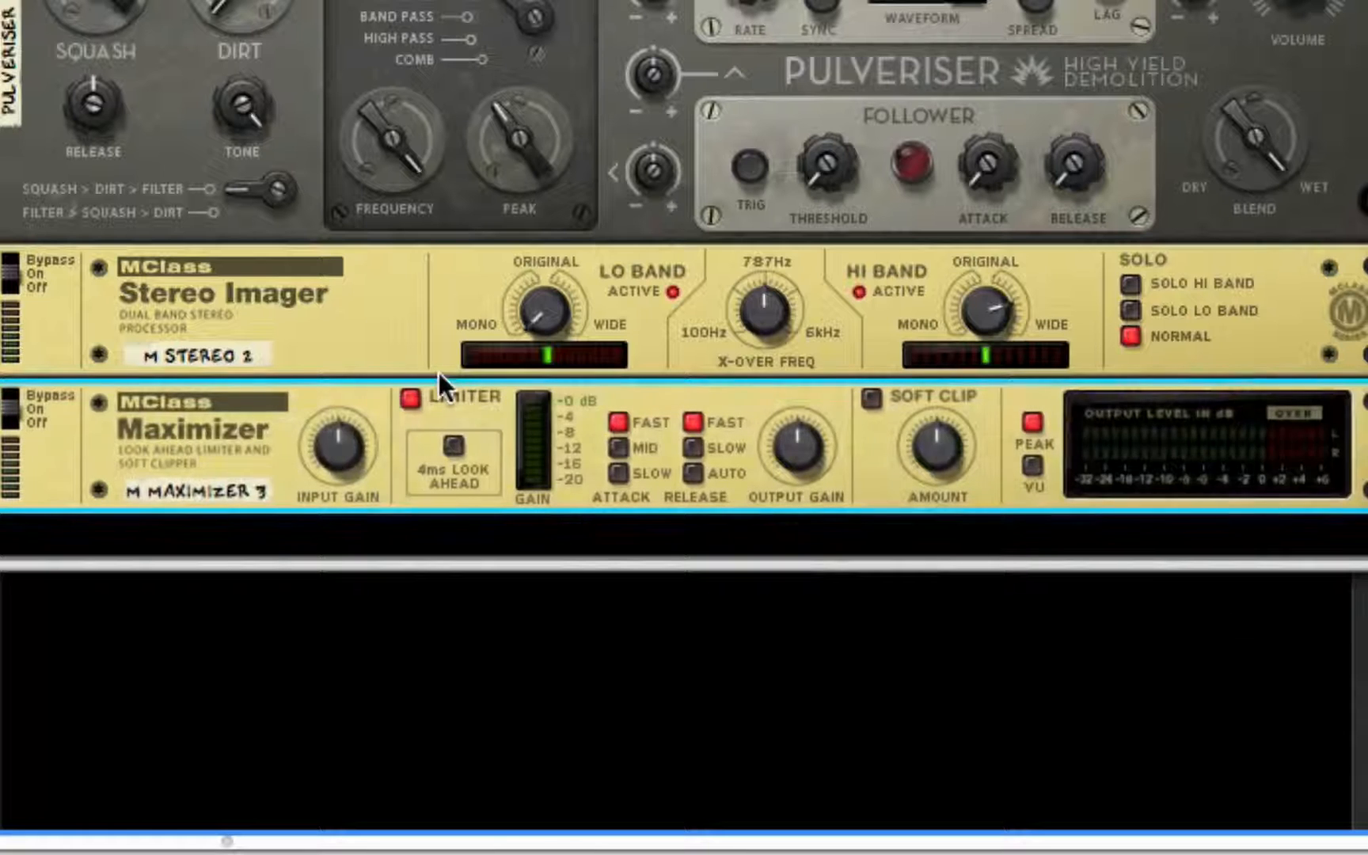
pyautogui.click(414, 398)
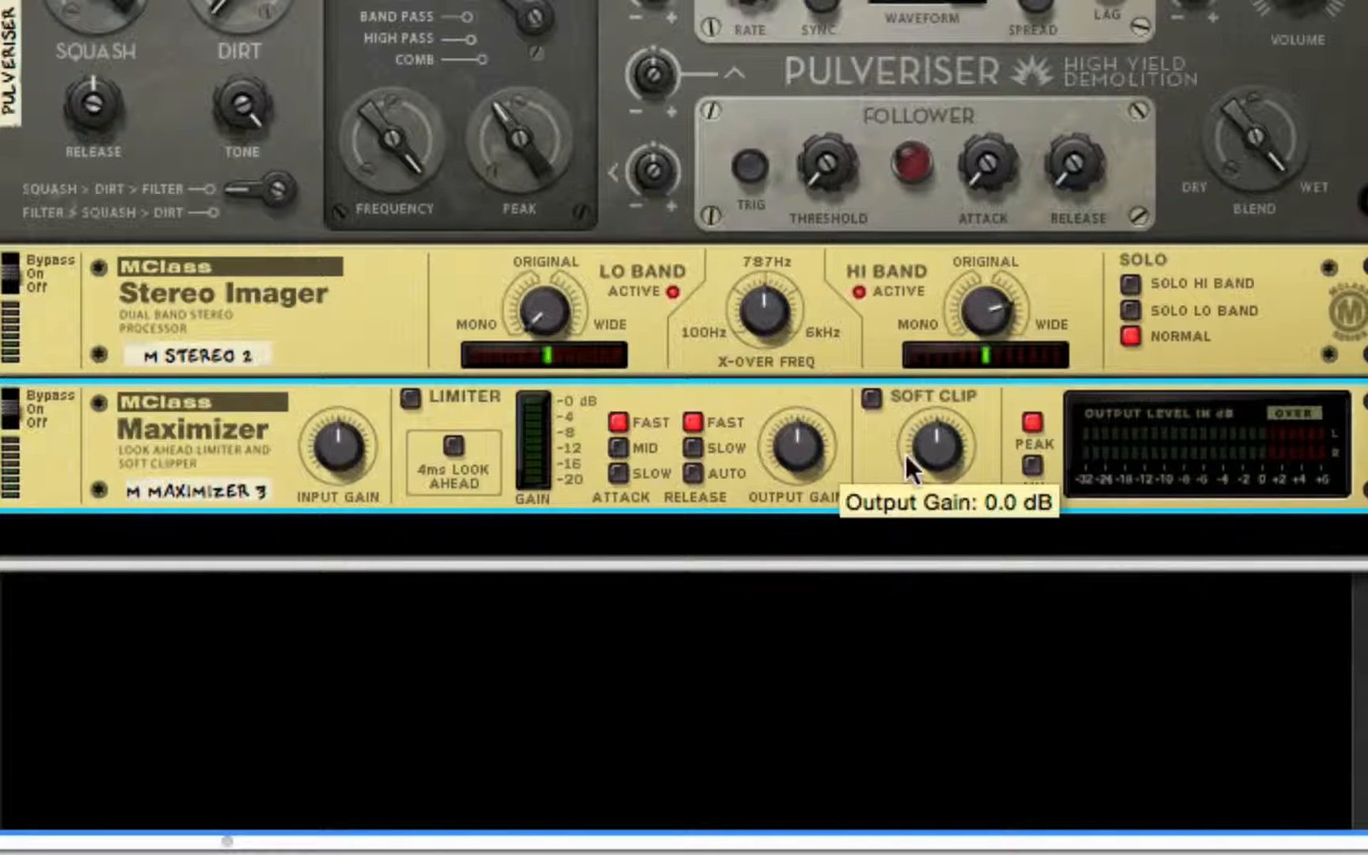
# Insert a Scream 4 Distortion between the Stereo Imager and the Maximizer
pyautogui.rightClick(413, 326)
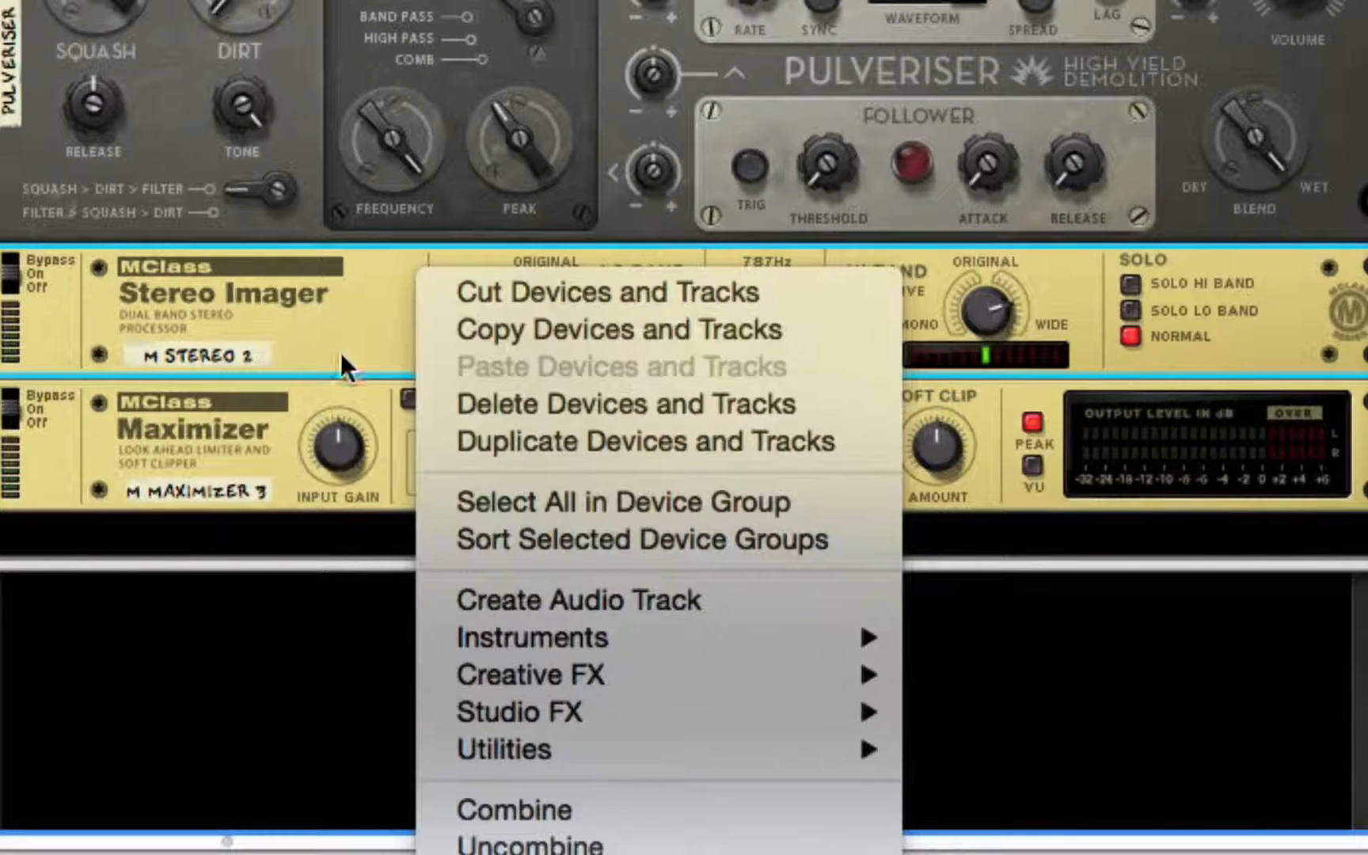
pyautogui.moveTo(665, 700)
pyautogui.moveTo(702, 677)
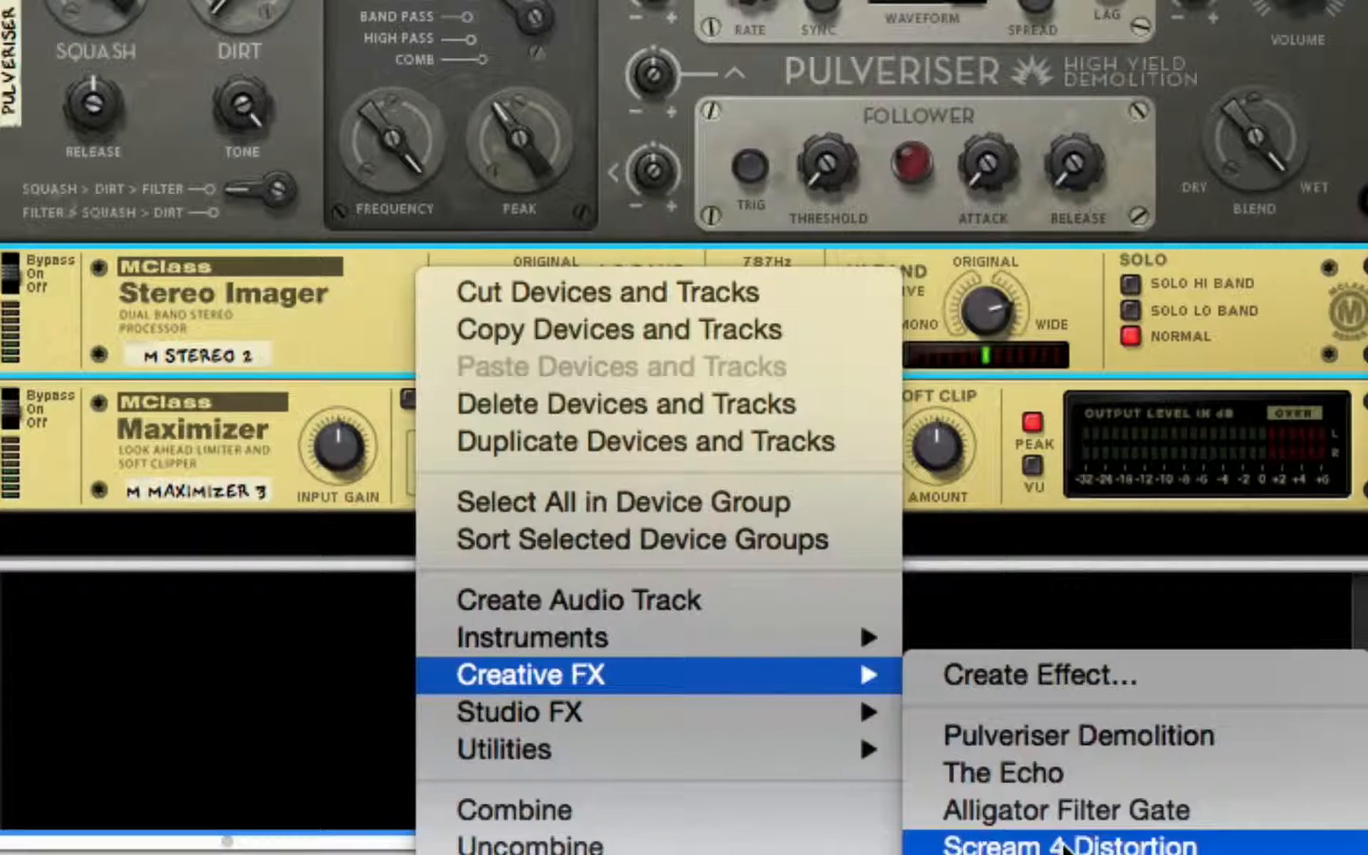
pyautogui.click(1064, 847)
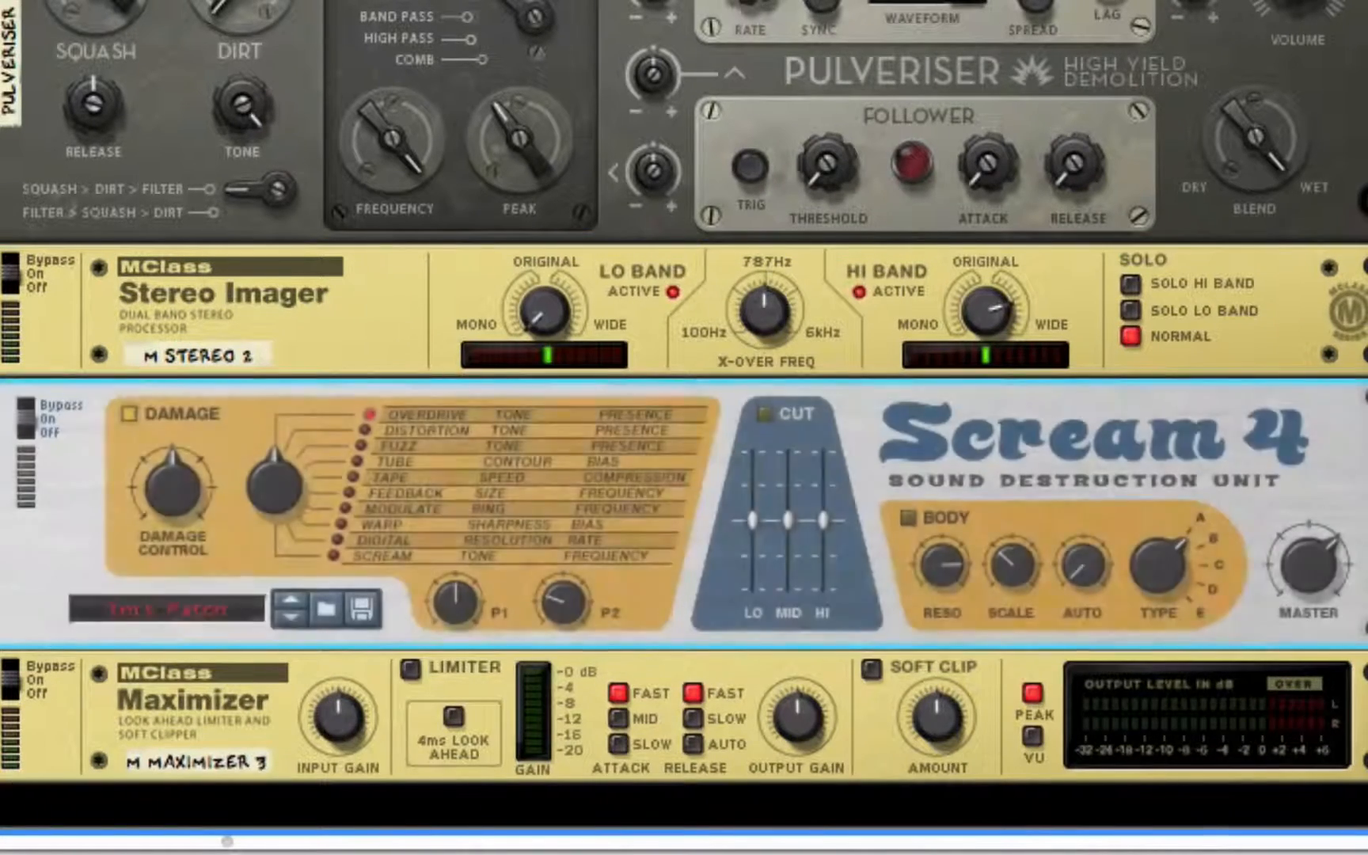
pyautogui.click(684, 806)
pyautogui.scroll(-2, 683, 427)
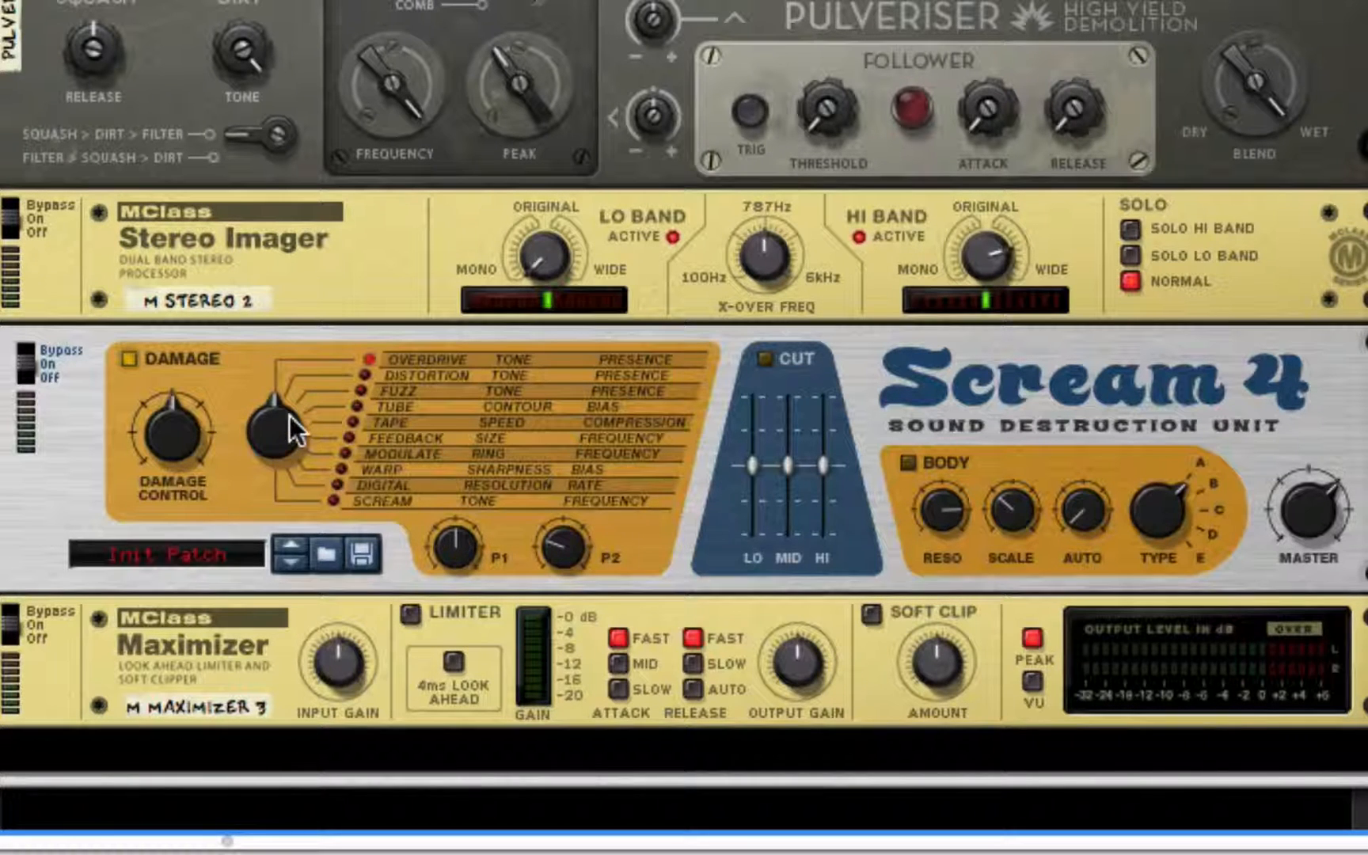
# Set the Scream 4 damage type to Tape, lower its Damage Control and raise P1 and P2
pyautogui.moveTo(287, 424); pyautogui.dragTo(277, 199)
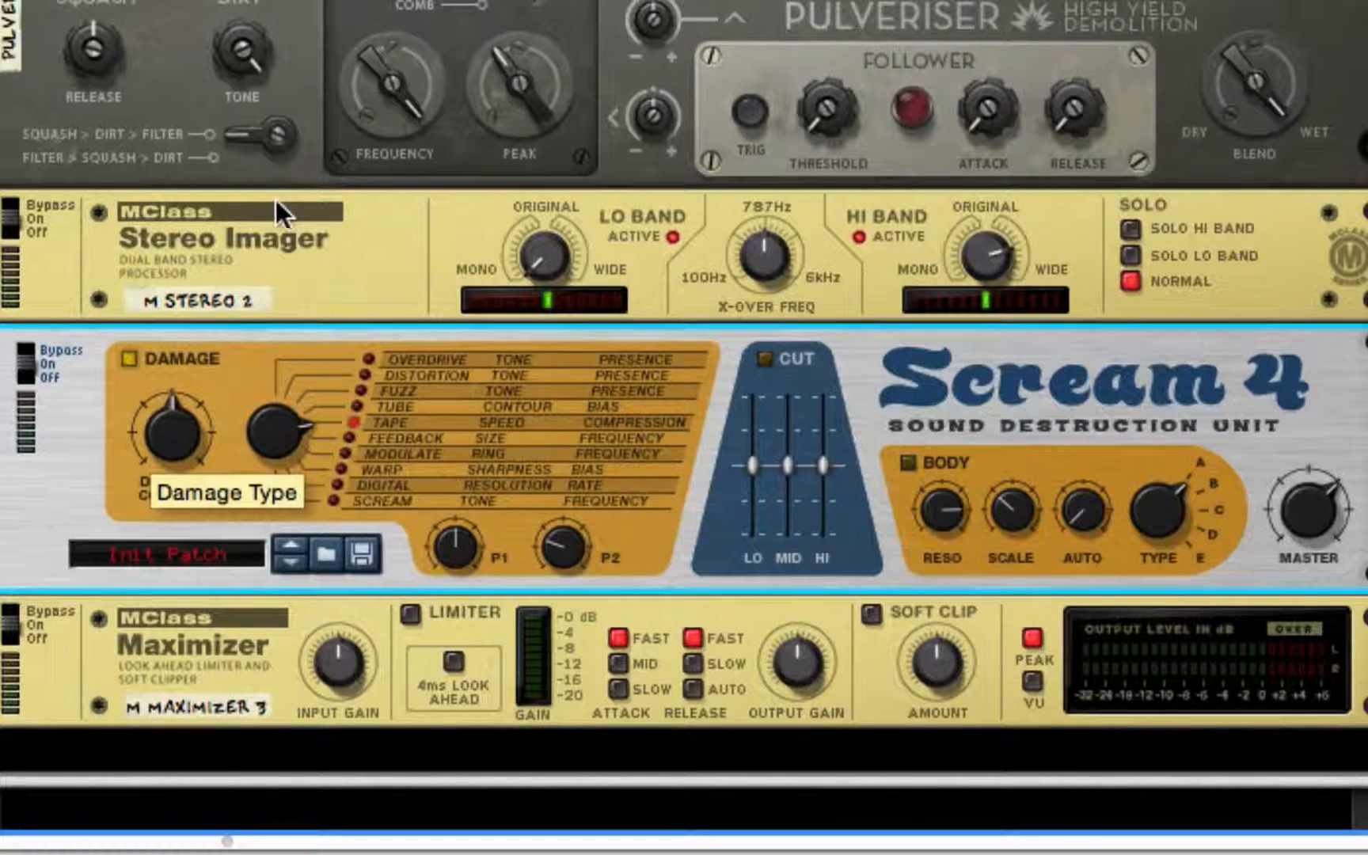
pyautogui.moveTo(166, 445); pyautogui.dragTo(175, 563)
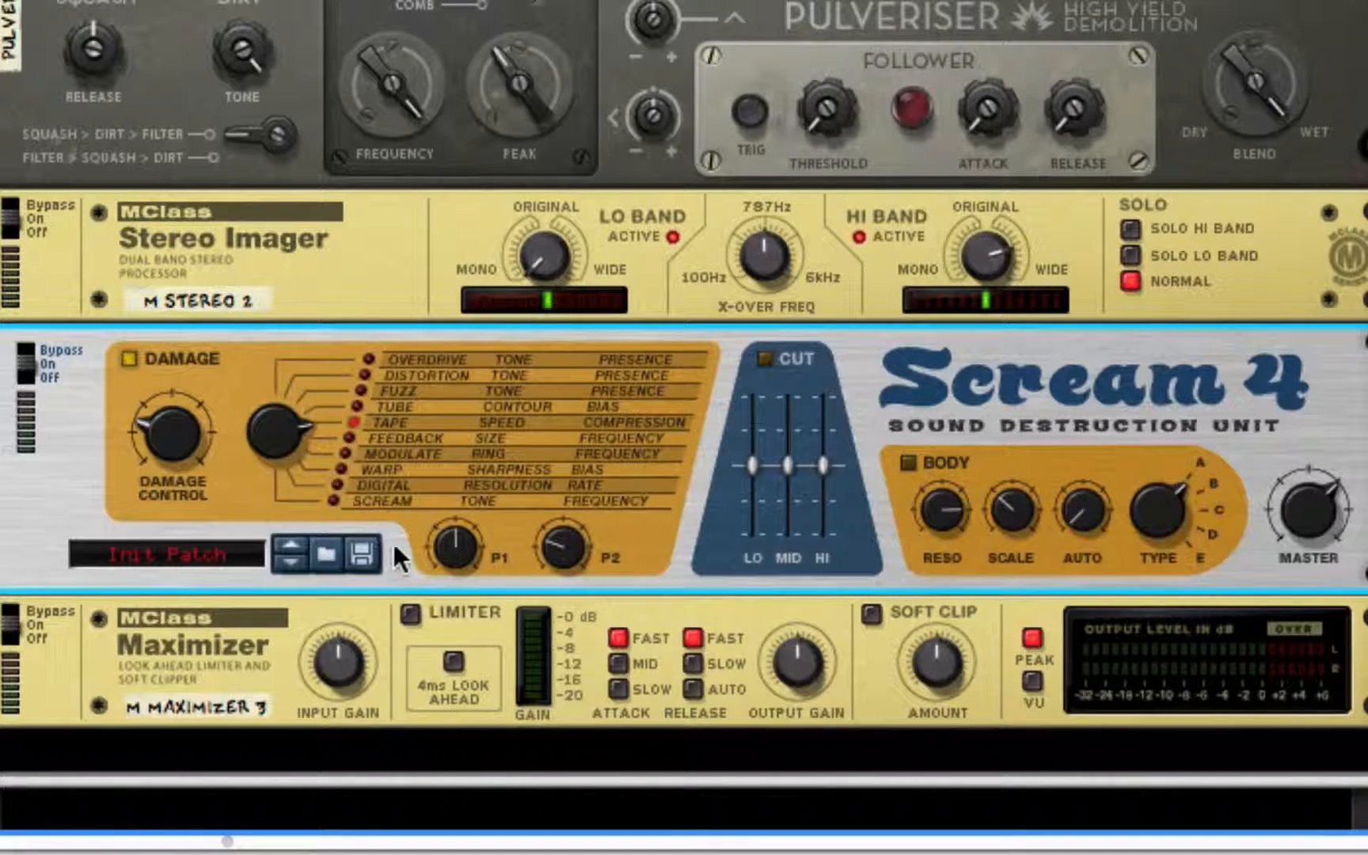
pyautogui.moveTo(455, 552); pyautogui.dragTo(574, 487)
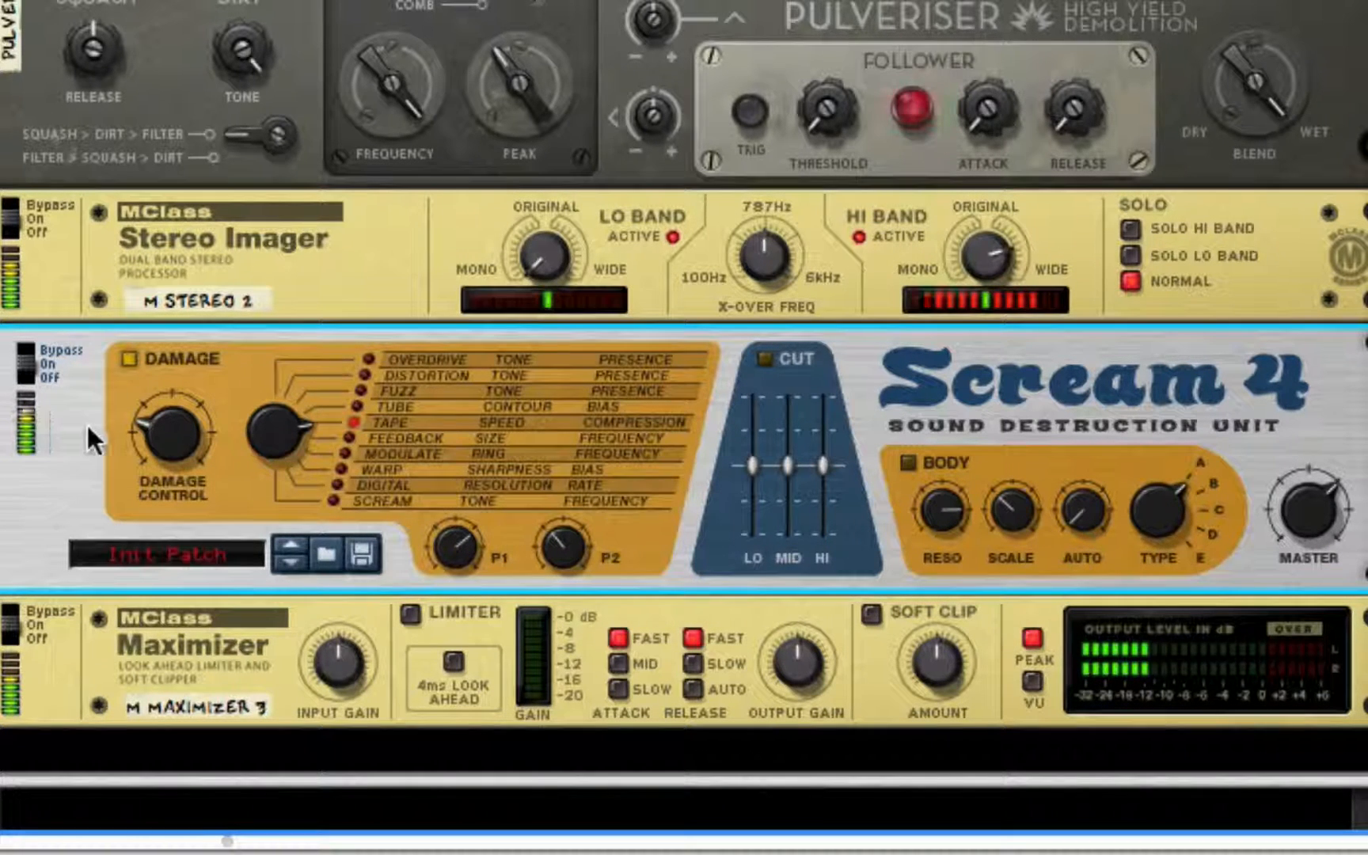
pyautogui.moveTo(152, 421); pyautogui.dragTo(156, 413)
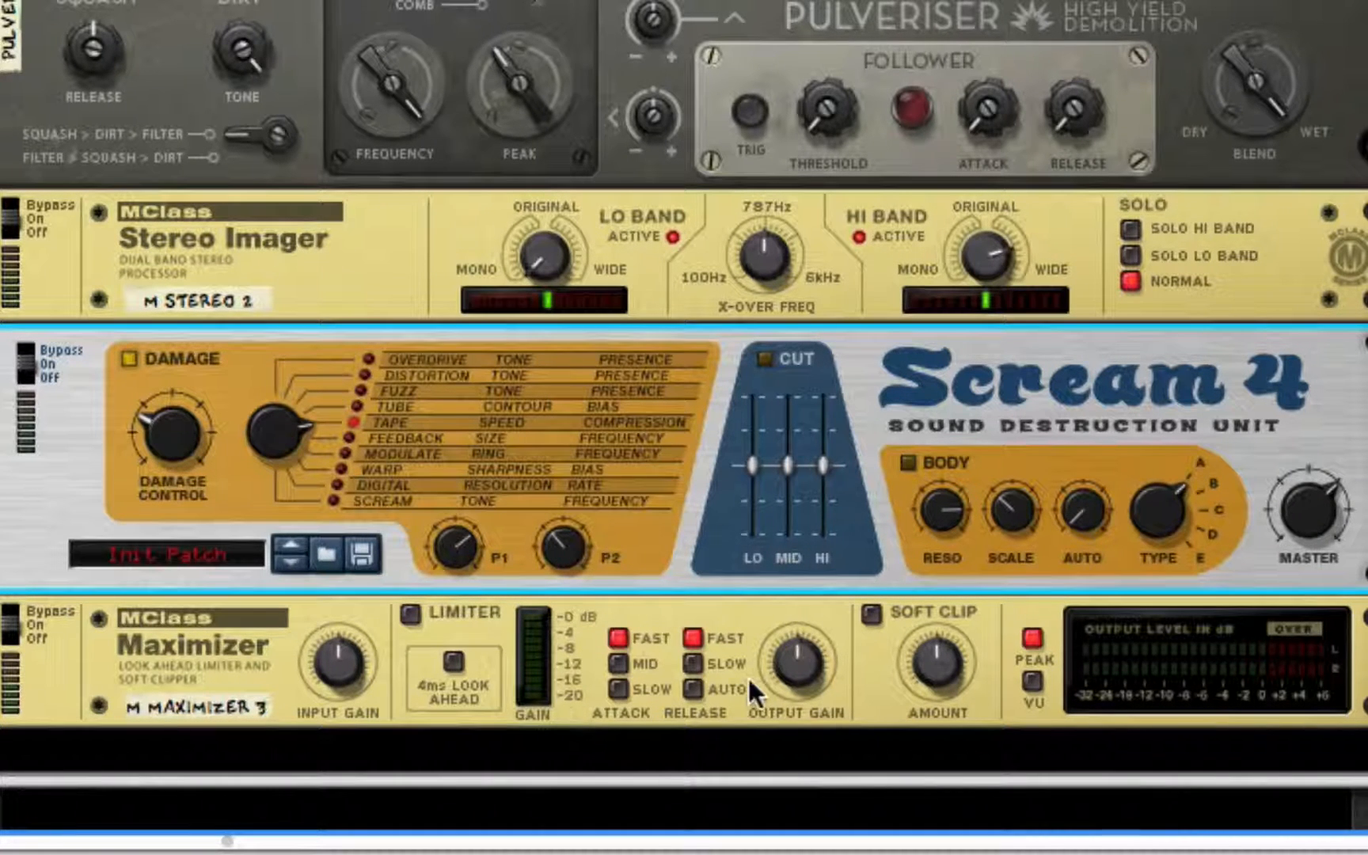
# Set the Maximizer's Release to Auto, enable Soft Clip at maximum Amount and raise the Input Gain
pyautogui.click(691, 688)
pyautogui.click(871, 614)
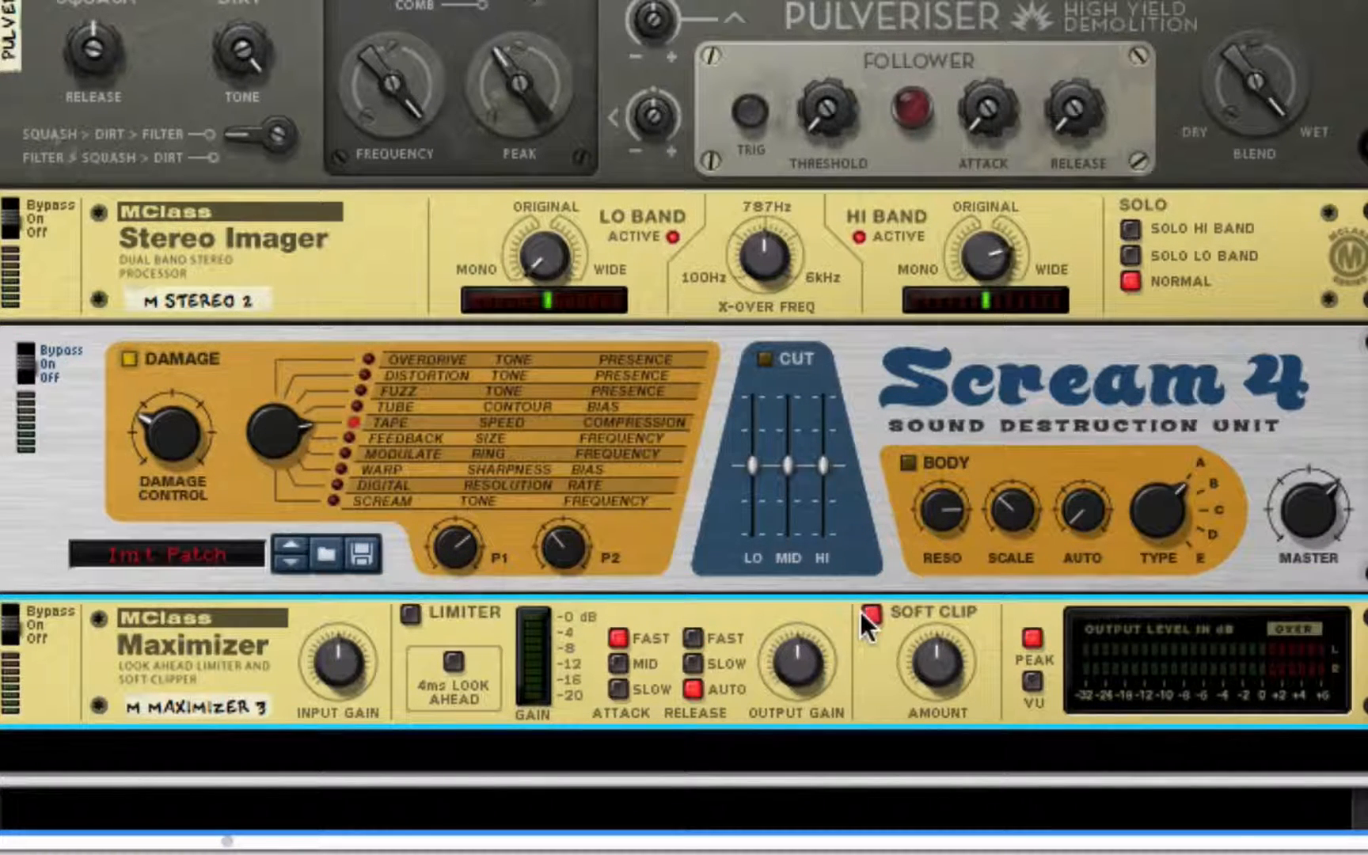
pyautogui.moveTo(901, 670); pyautogui.dragTo(904, 837)
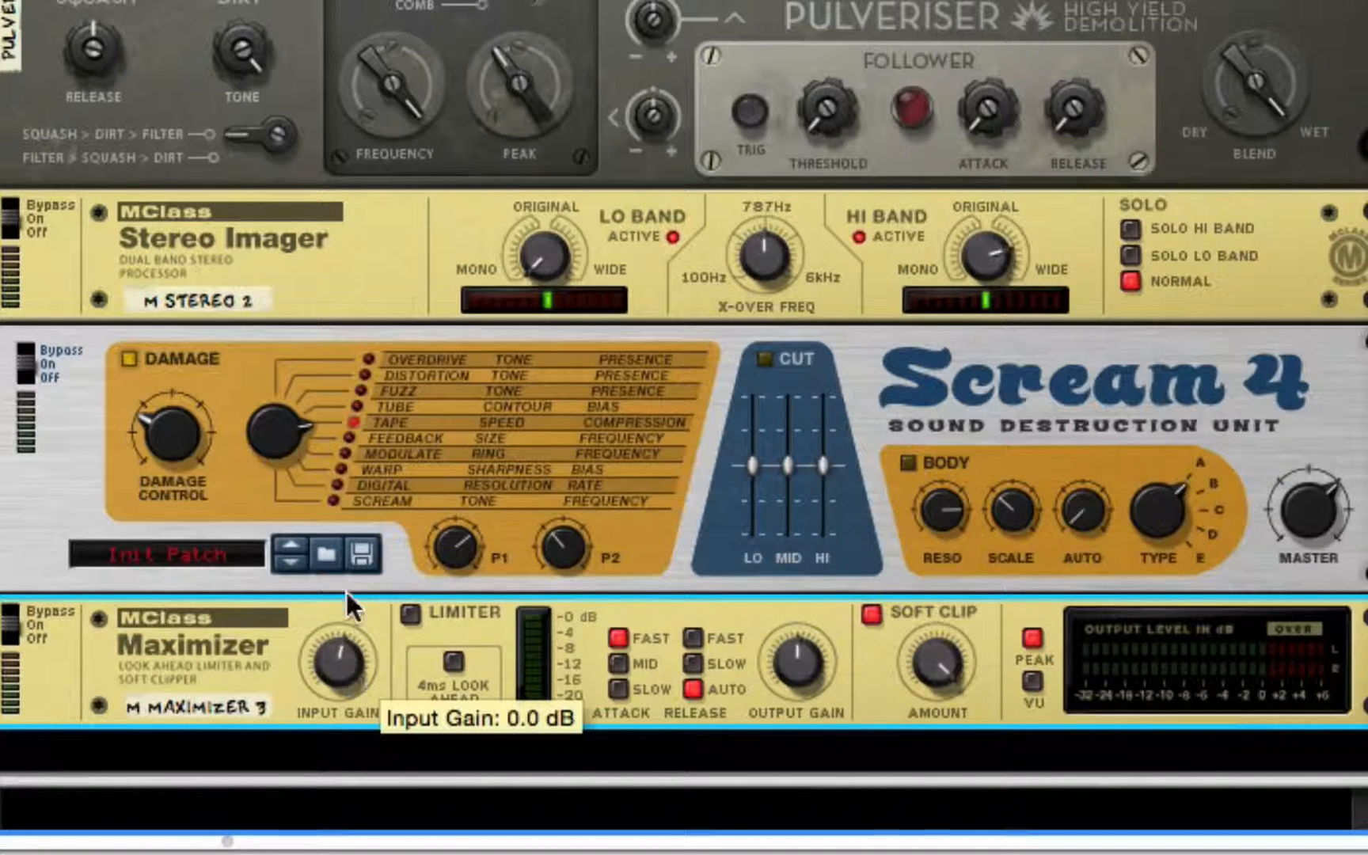
pyautogui.moveTo(347, 594); pyautogui.dragTo(357, 571)
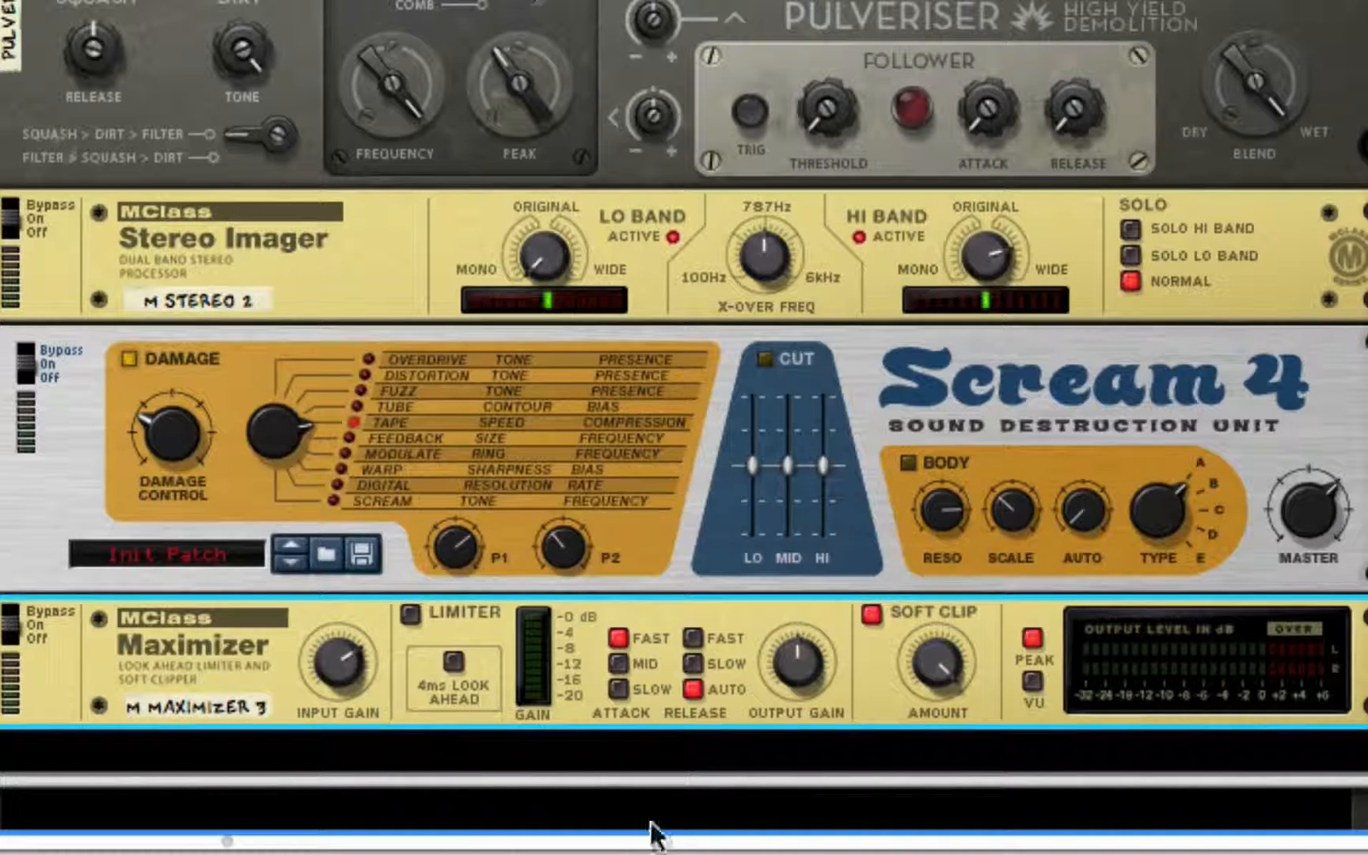
pyautogui.scroll(5, 608, 27)
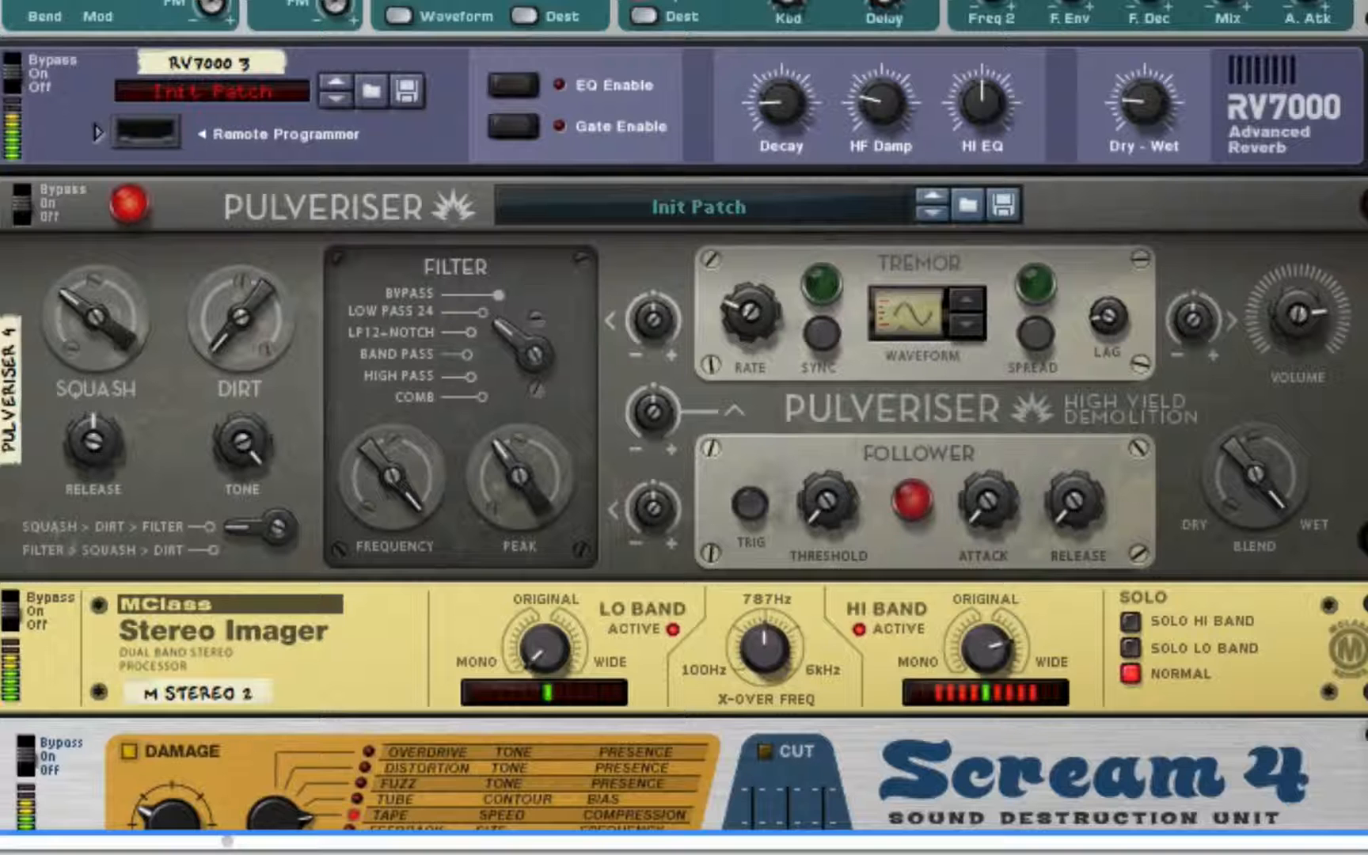
pyautogui.click(607, 7)
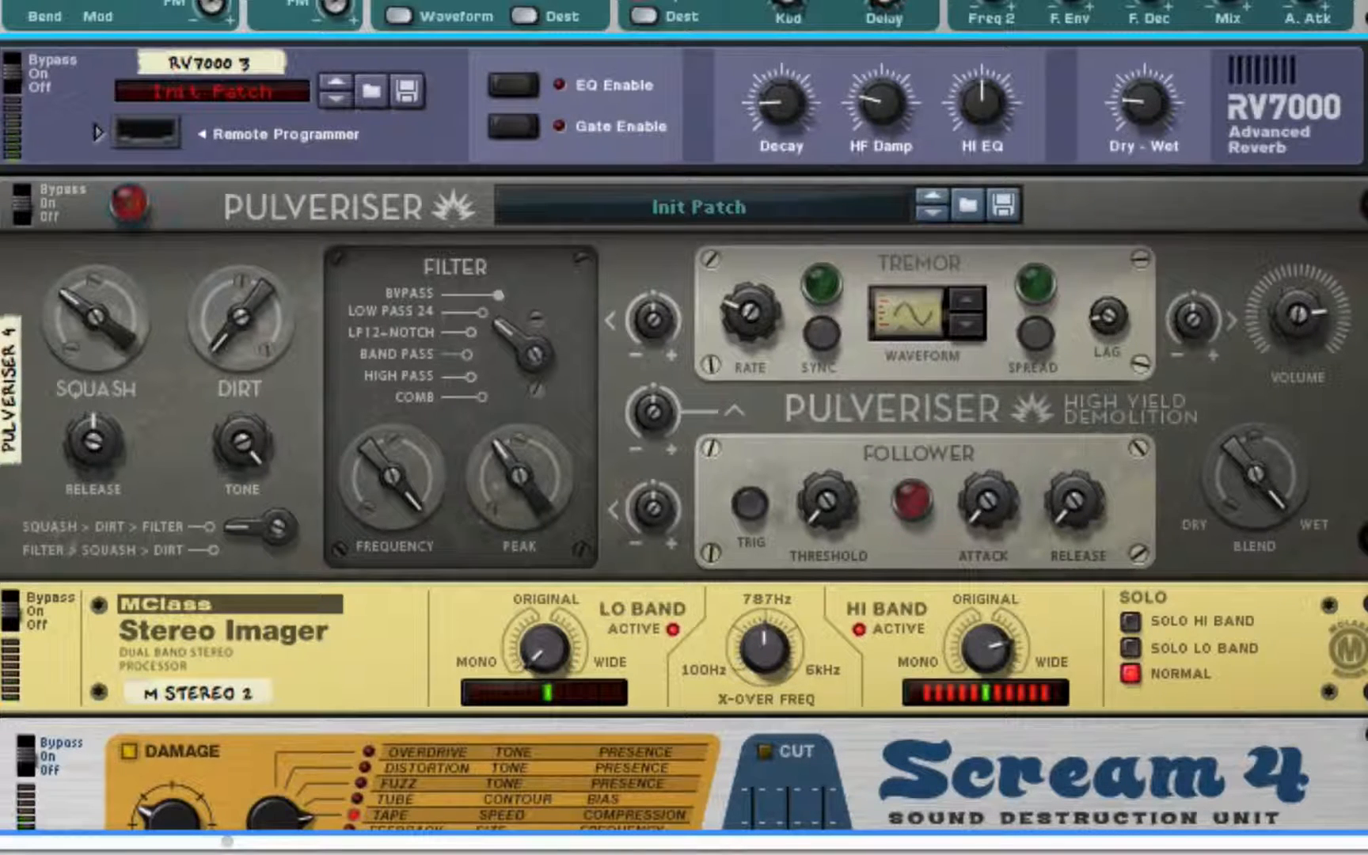
pyautogui.scroll(5, 684, 428)
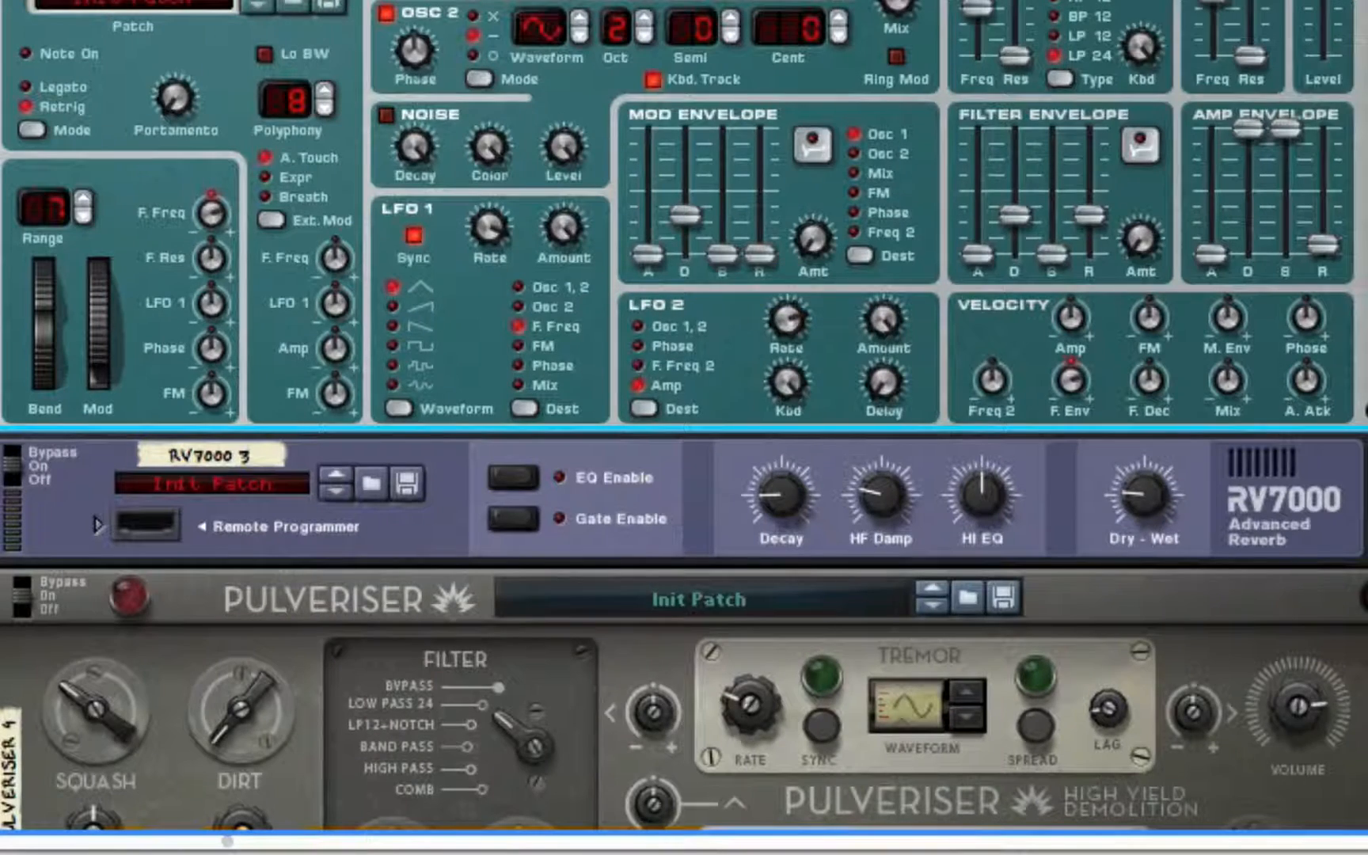
pyautogui.scroll(5, 691, 128)
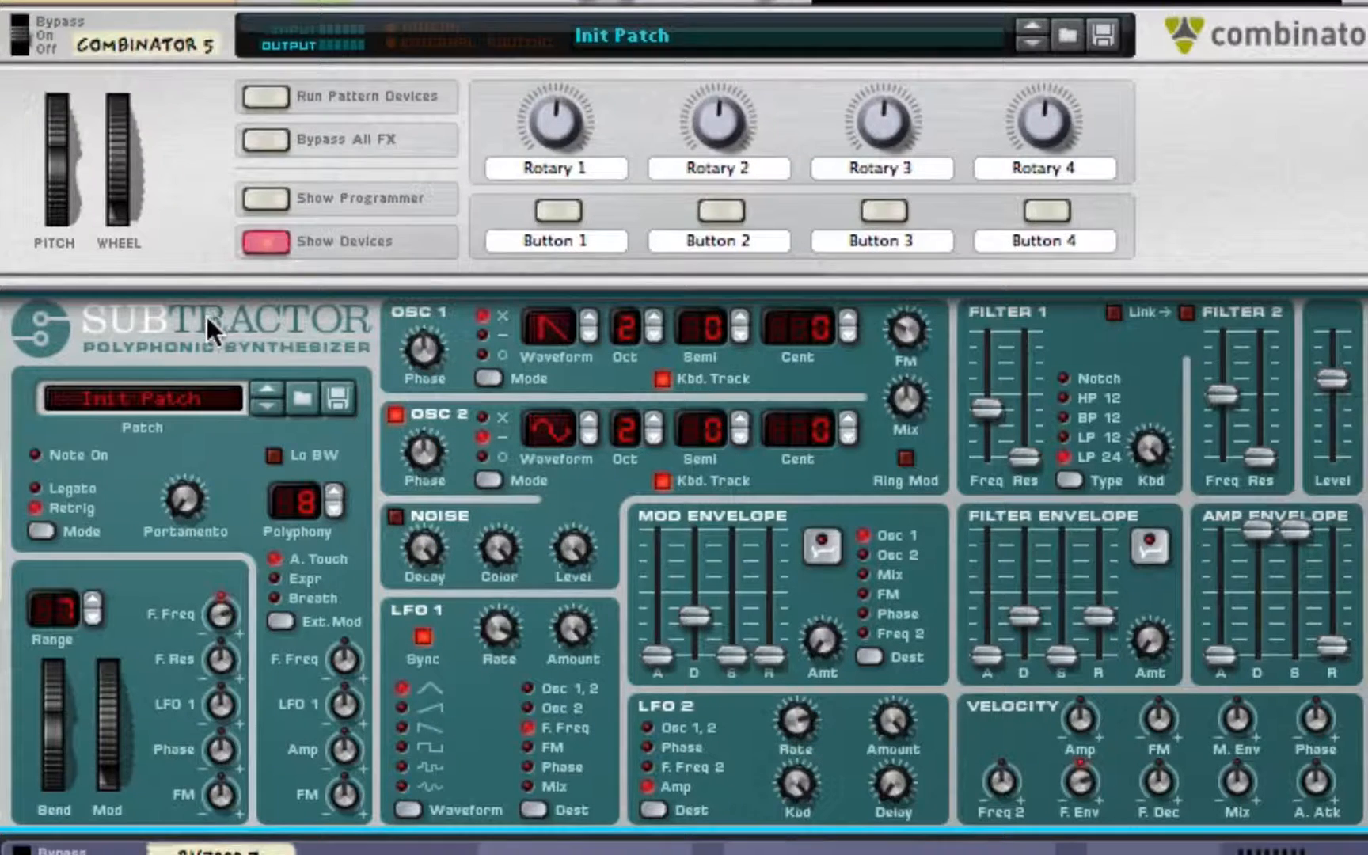
pyautogui.scroll(-10, 206, 316)
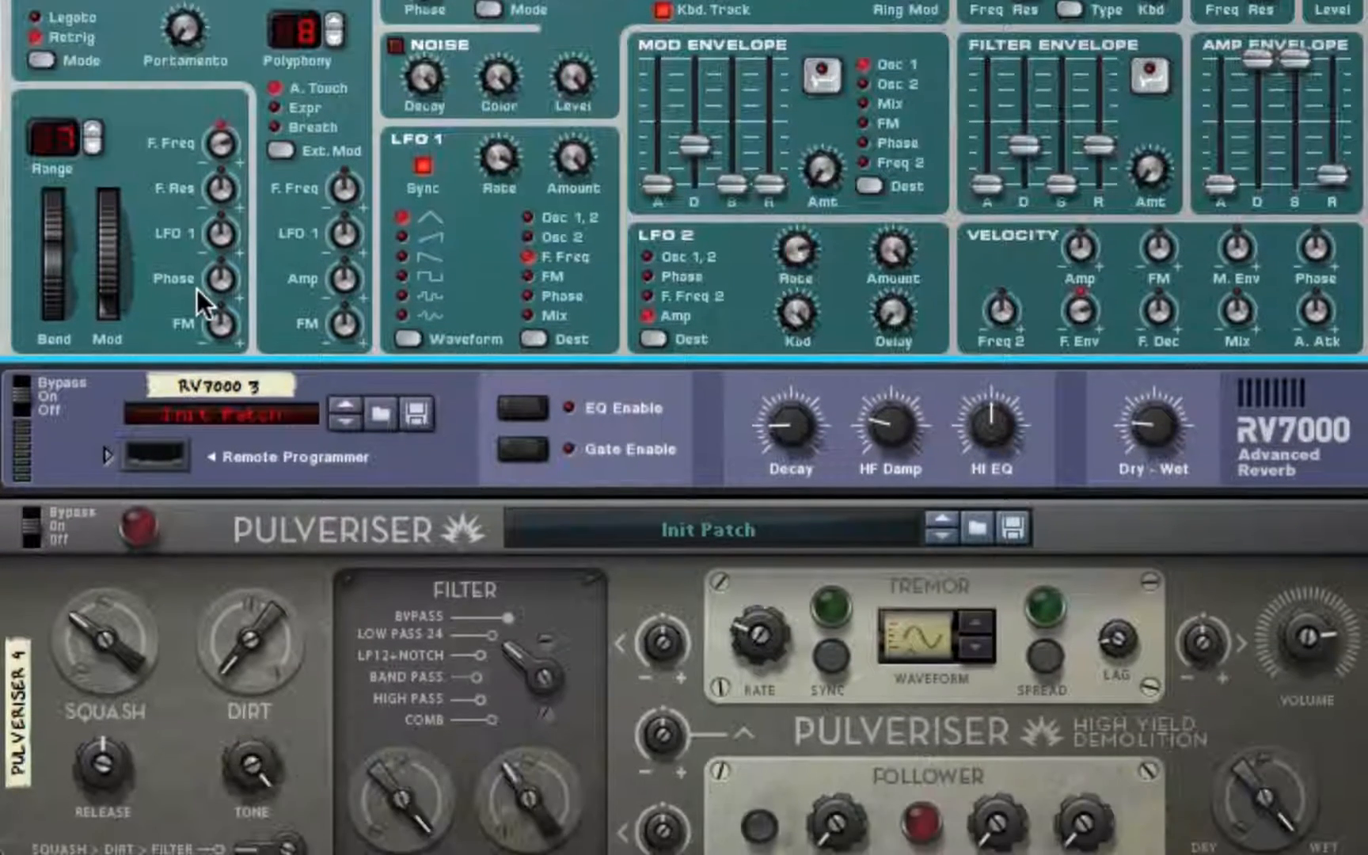